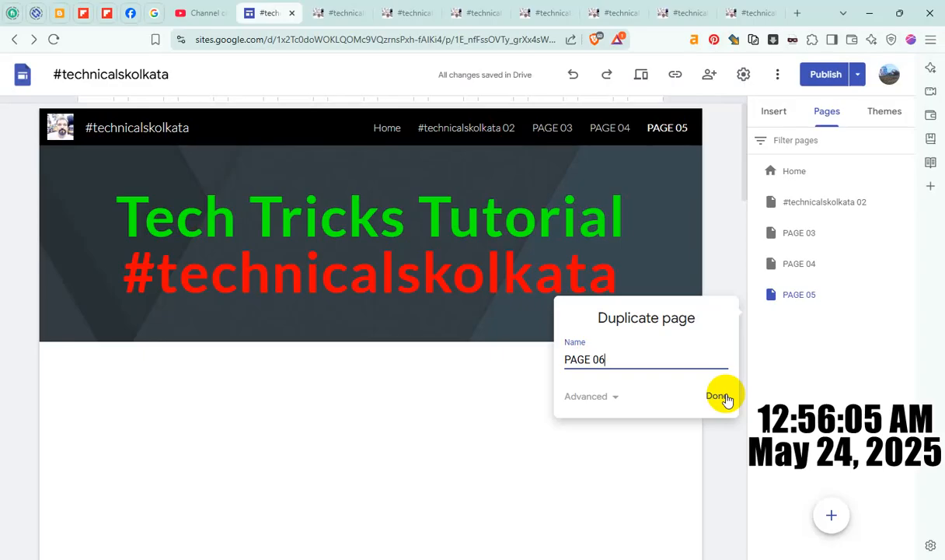
- Finish creating the PAGE 06 duplicate, and duplicate PAGE 06 as a new page named PAGE 07
left_click(723, 398)
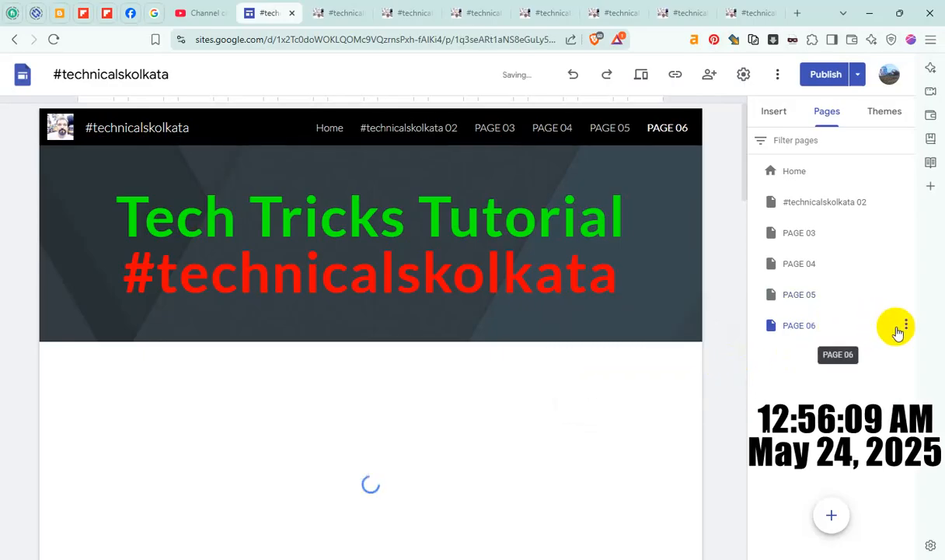
mouse_move(906, 334)
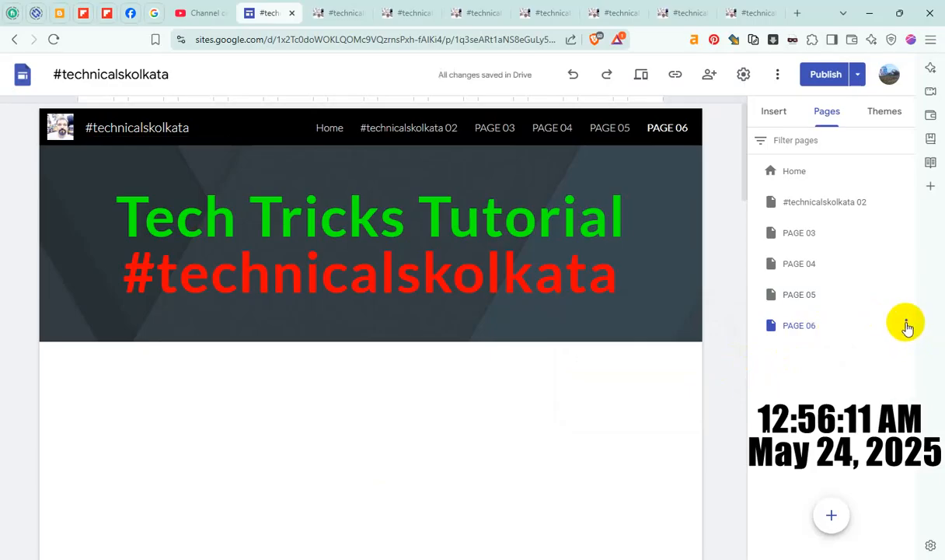
left_click(907, 325)
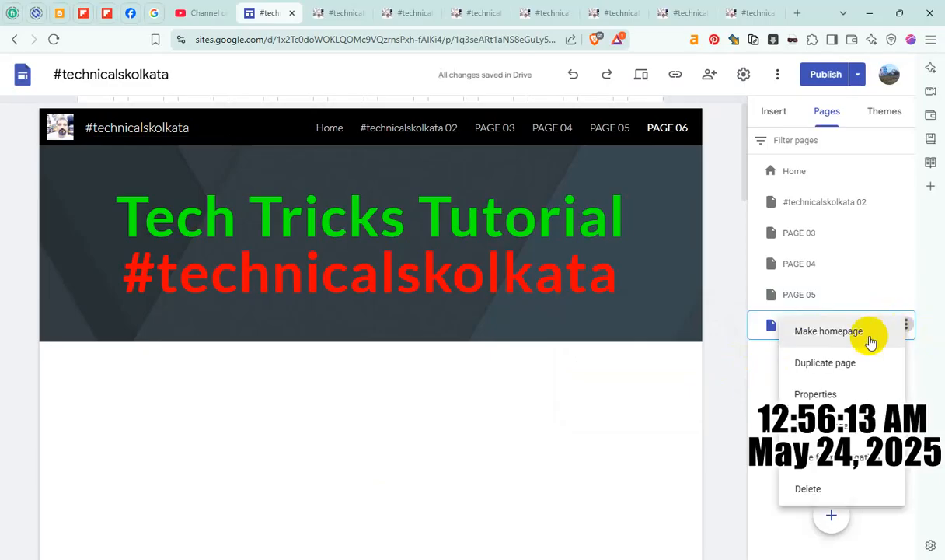
left_click(843, 363)
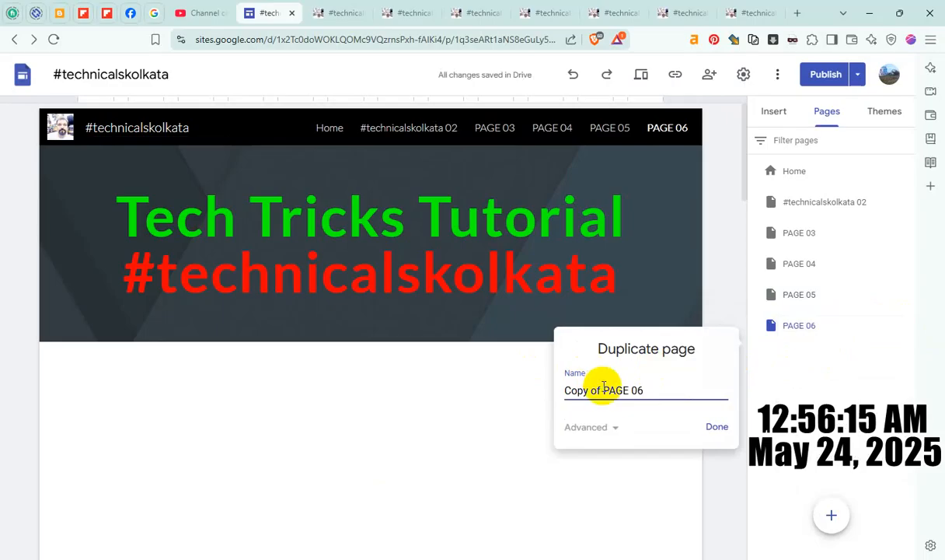
left_click_drag(602, 390, 243, 405)
key("BackSpace")
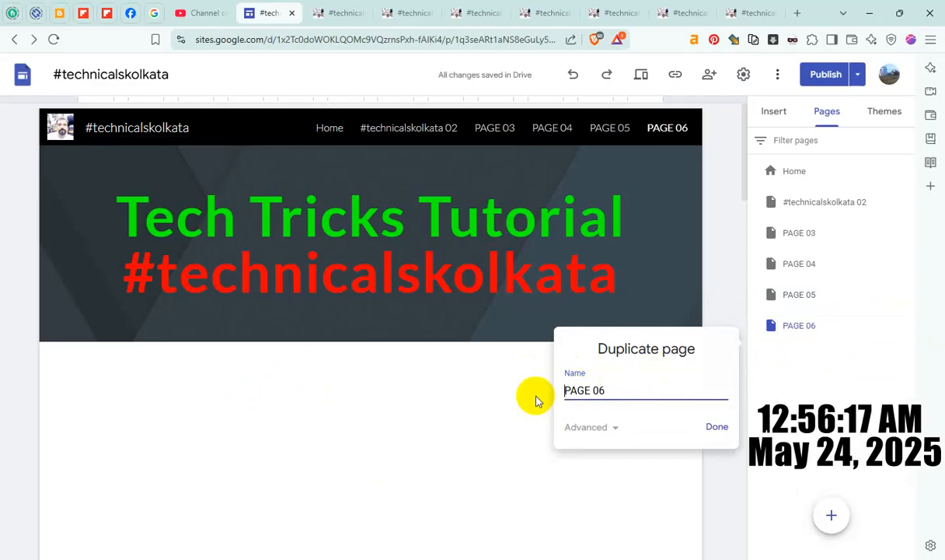
type("7")
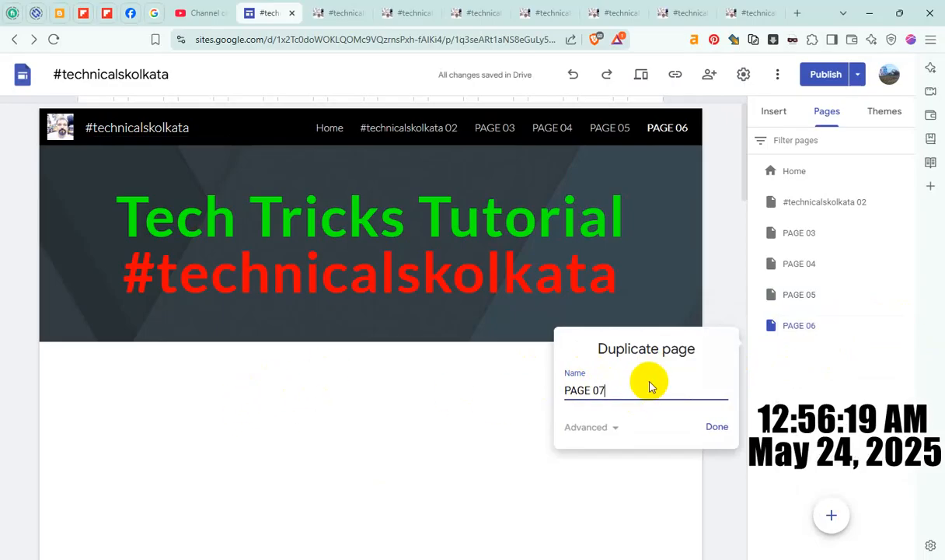
left_click(716, 426)
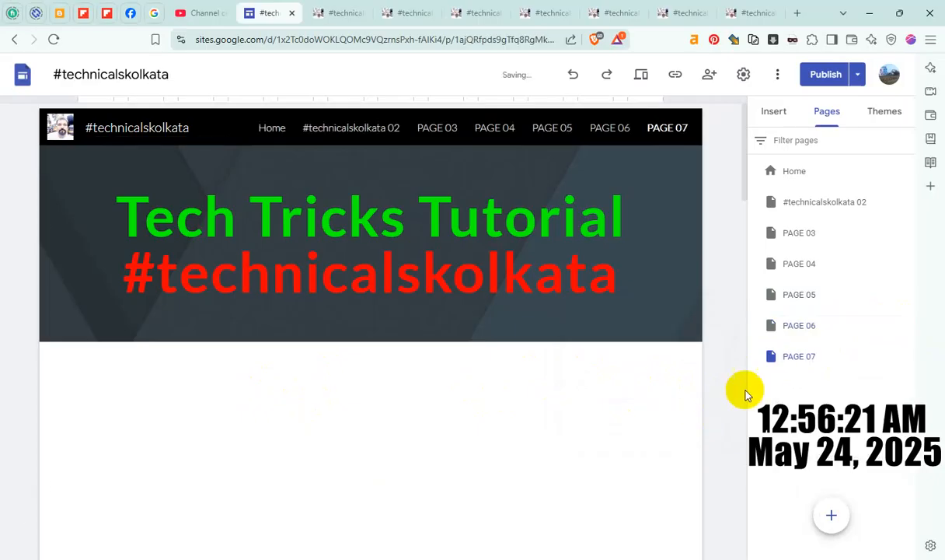
- Duplicate PAGE 07 as a new page named PAGE 08
mouse_move(865, 369)
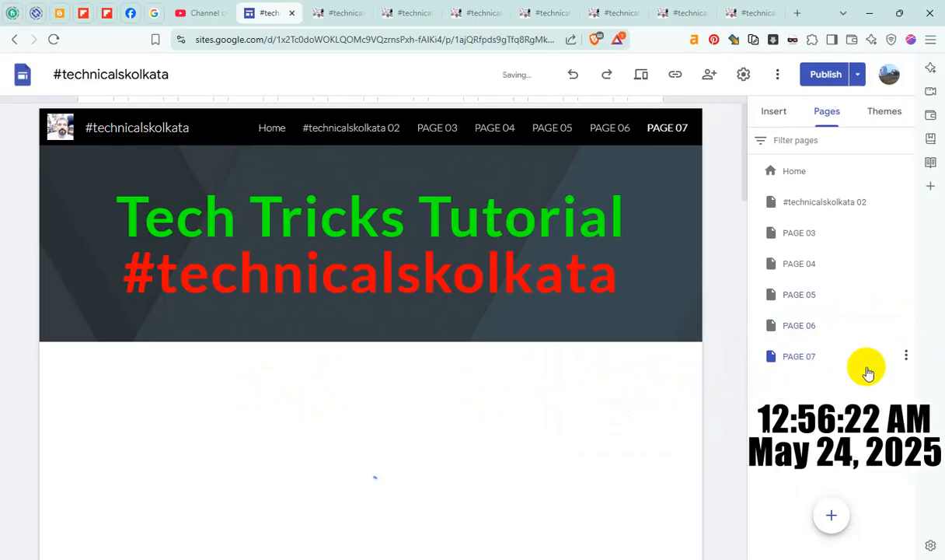
left_click(906, 356)
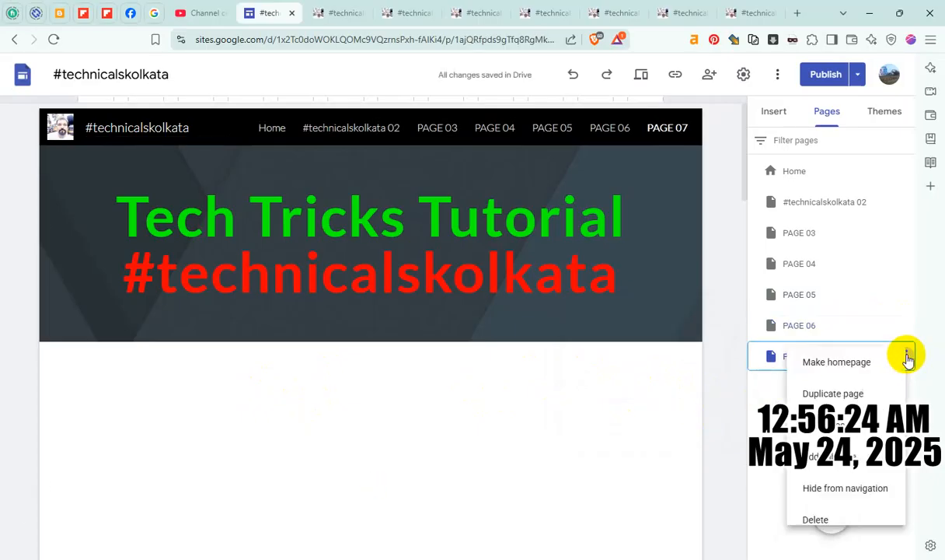
left_click(826, 393)
left_click_drag(603, 420, 387, 430)
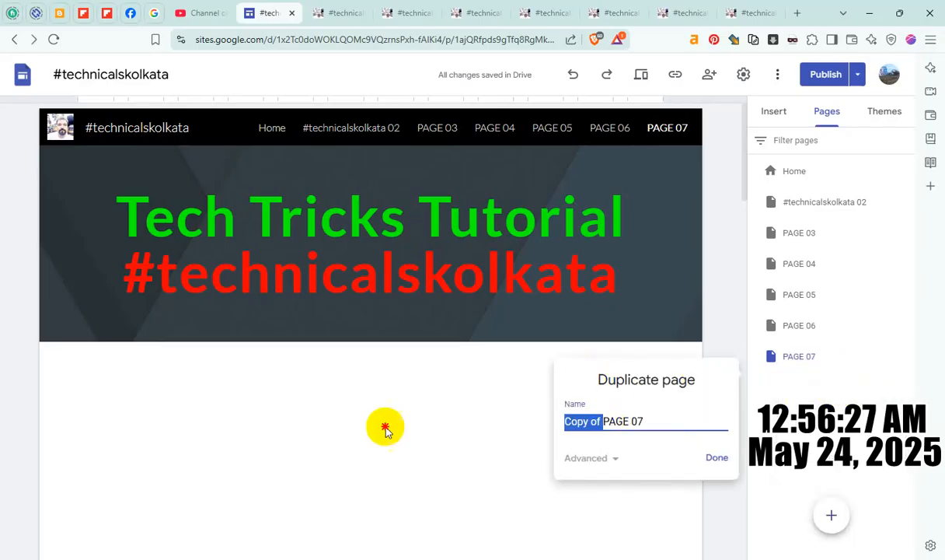
key("BackSpace")
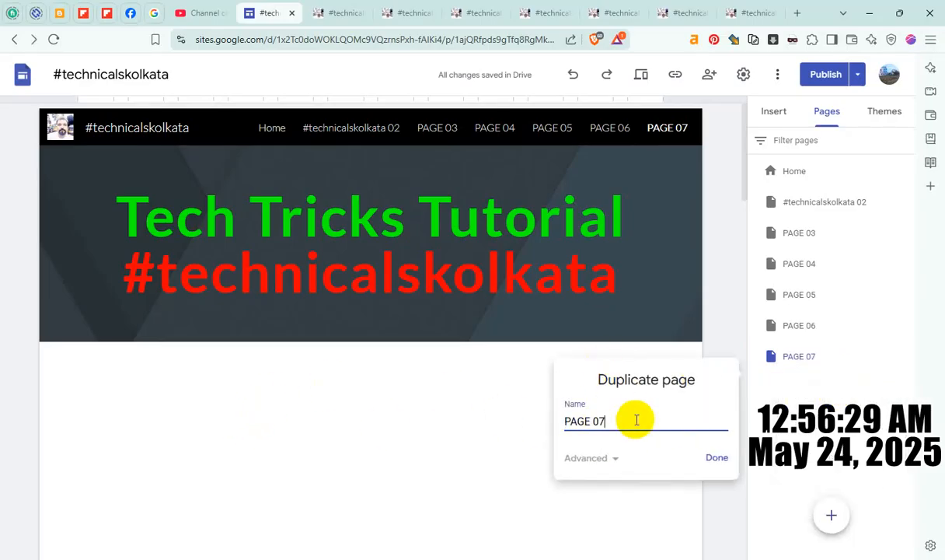
type("8")
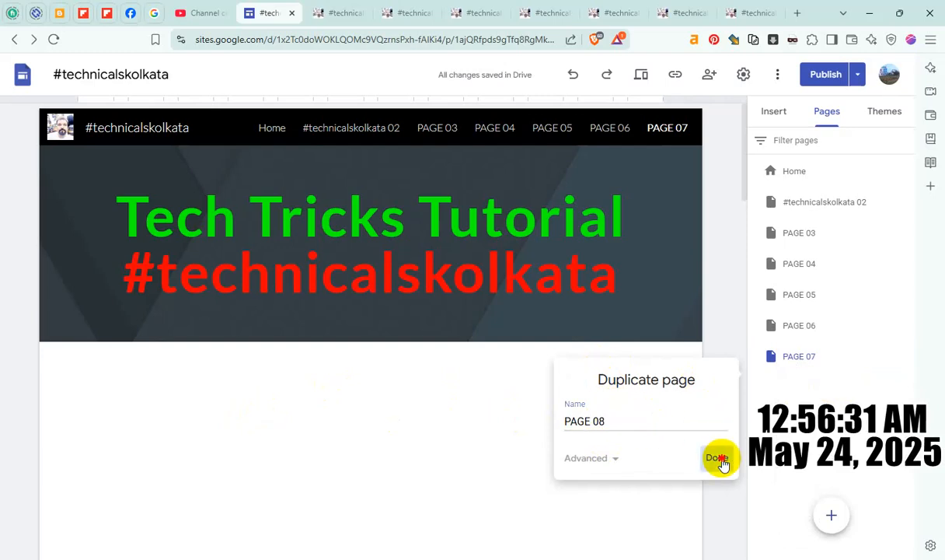
left_click(716, 457)
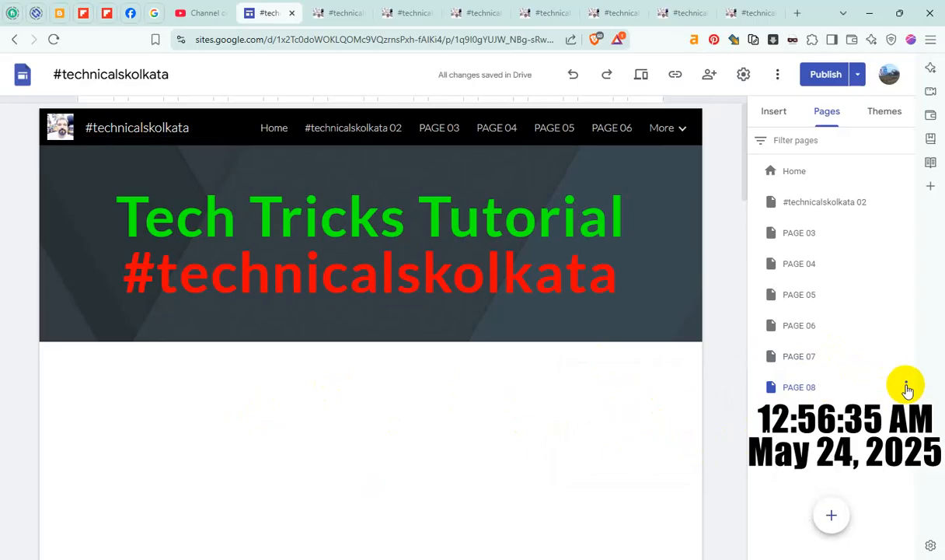
- Duplicate PAGE 08 as a new page named PAGE 09
left_click(906, 387)
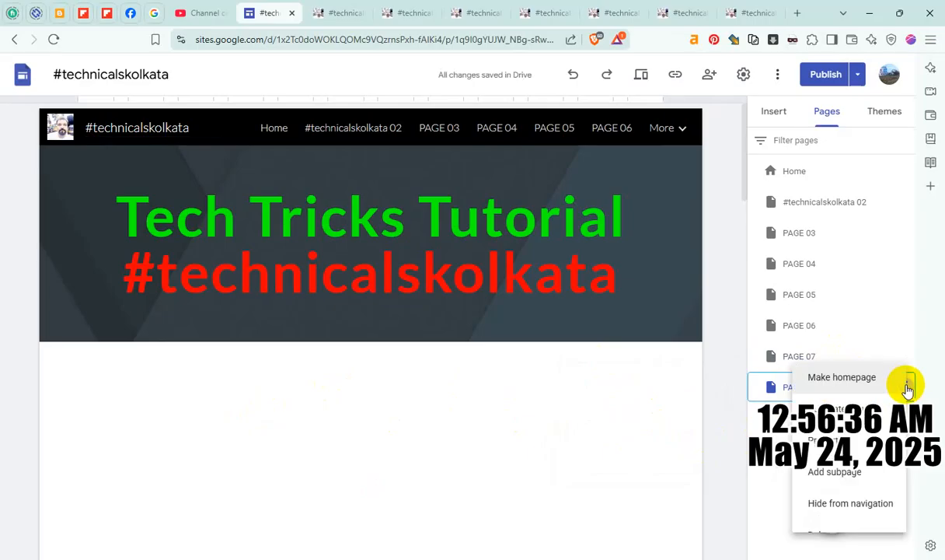
left_click(832, 404)
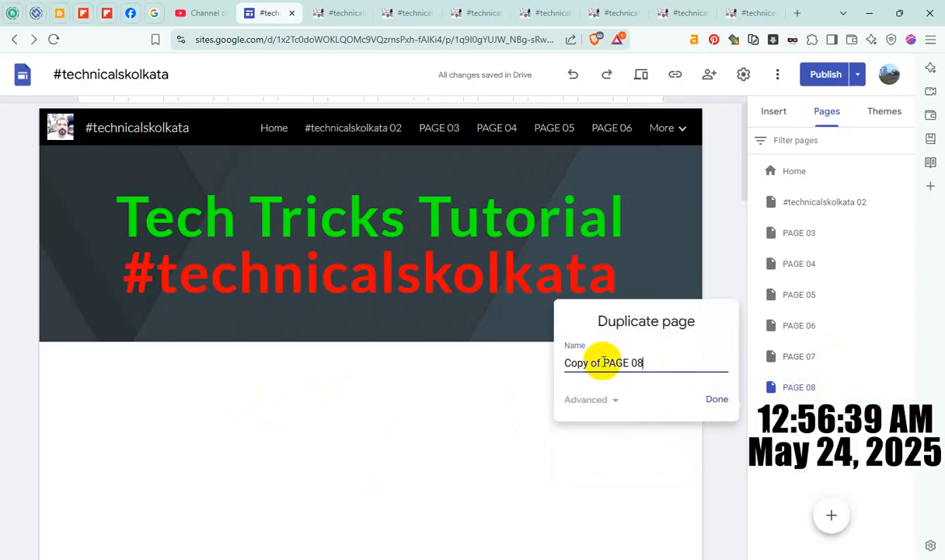
left_click_drag(606, 362, 563, 363)
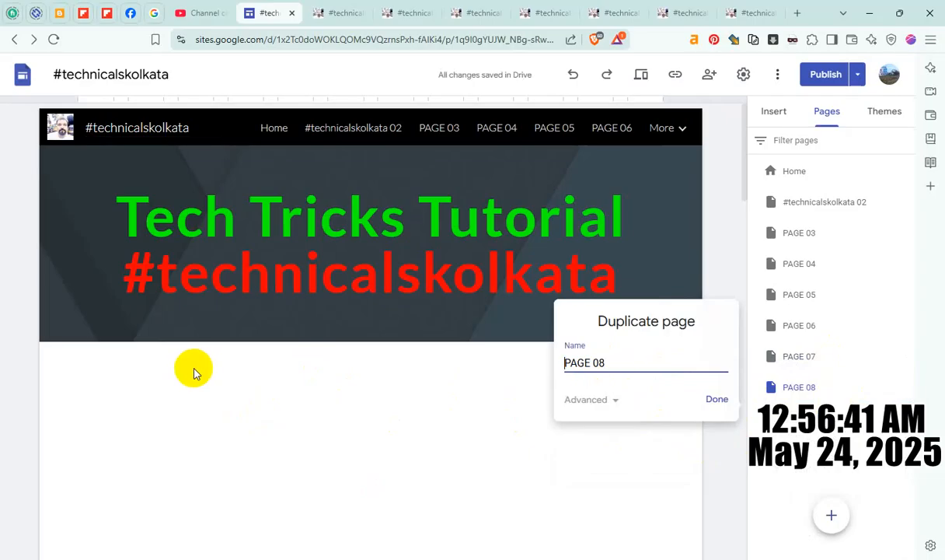
left_click(618, 362)
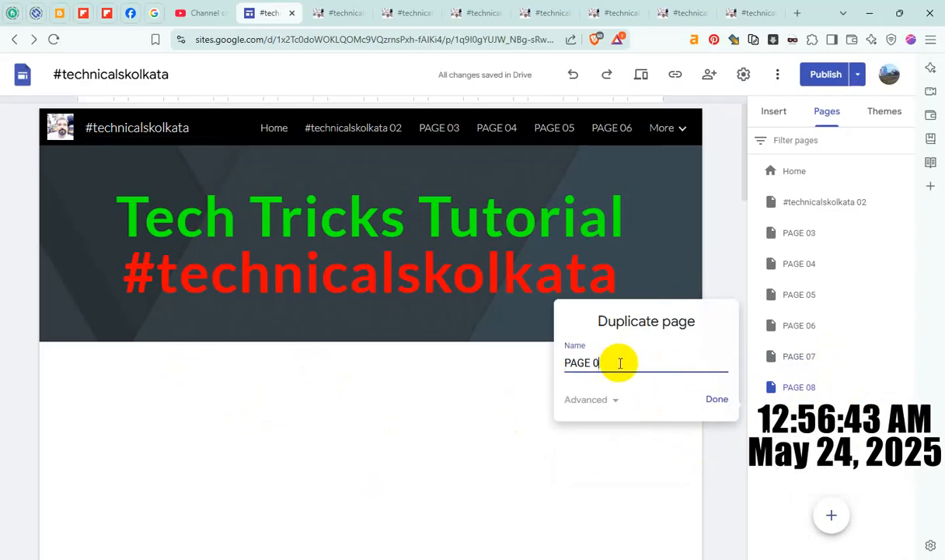
left_click(718, 400)
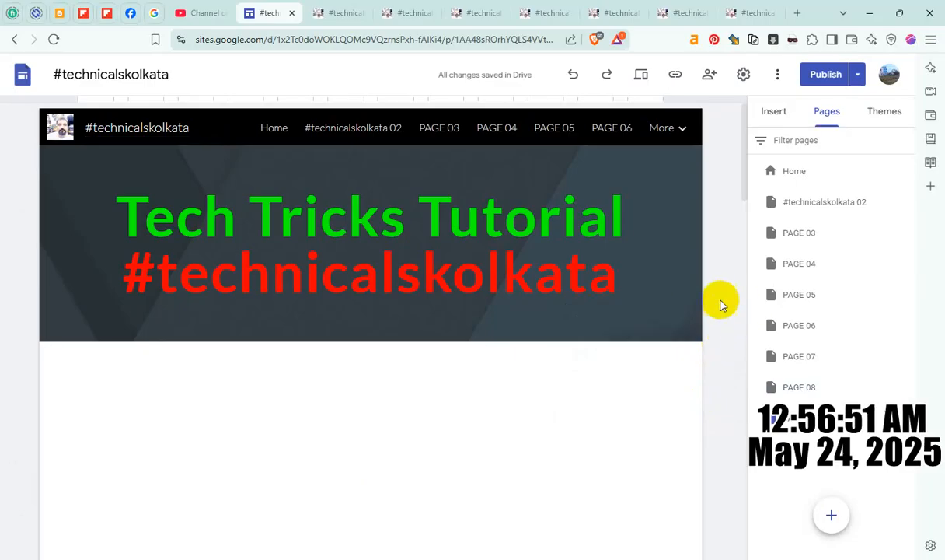
- Open PAGE 04 and copy its published site link
left_click(802, 266)
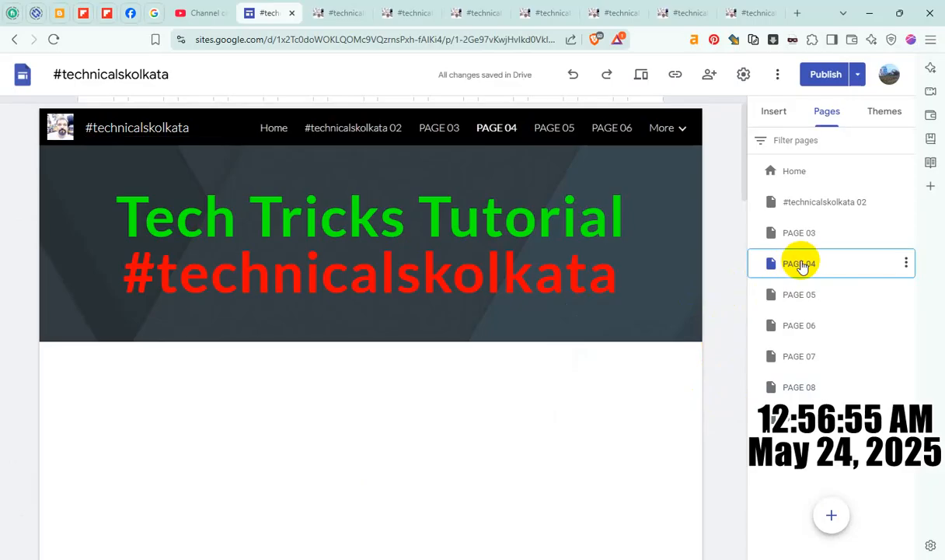
left_click(675, 76)
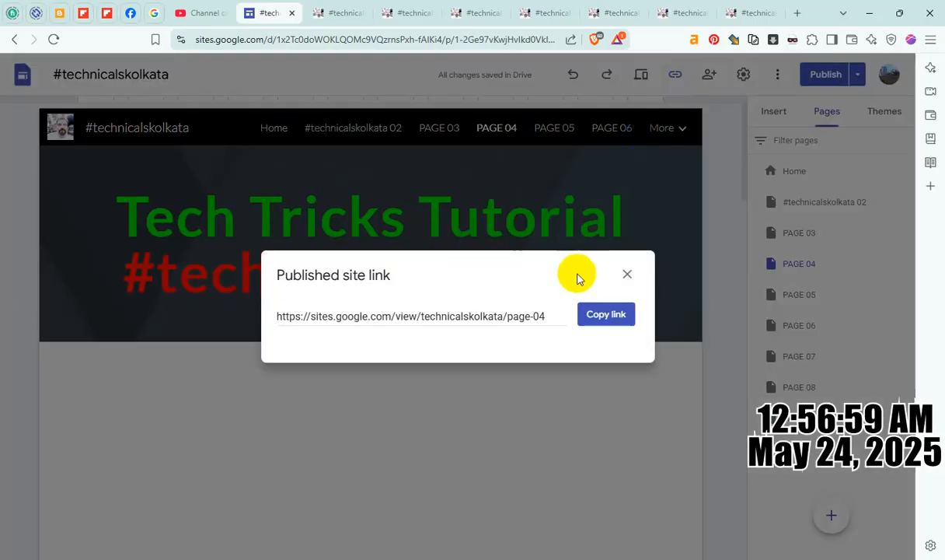
left_click(609, 316)
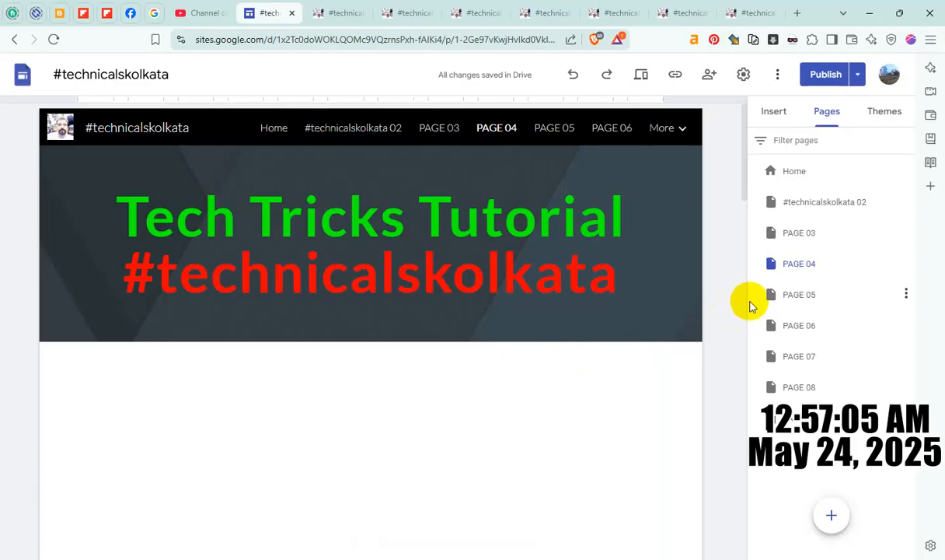
left_click(808, 205)
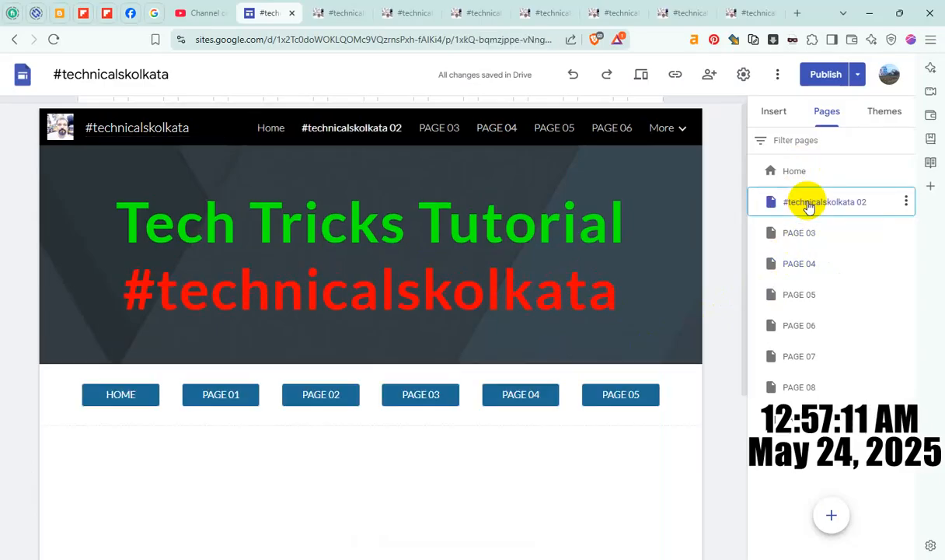
left_click(527, 396)
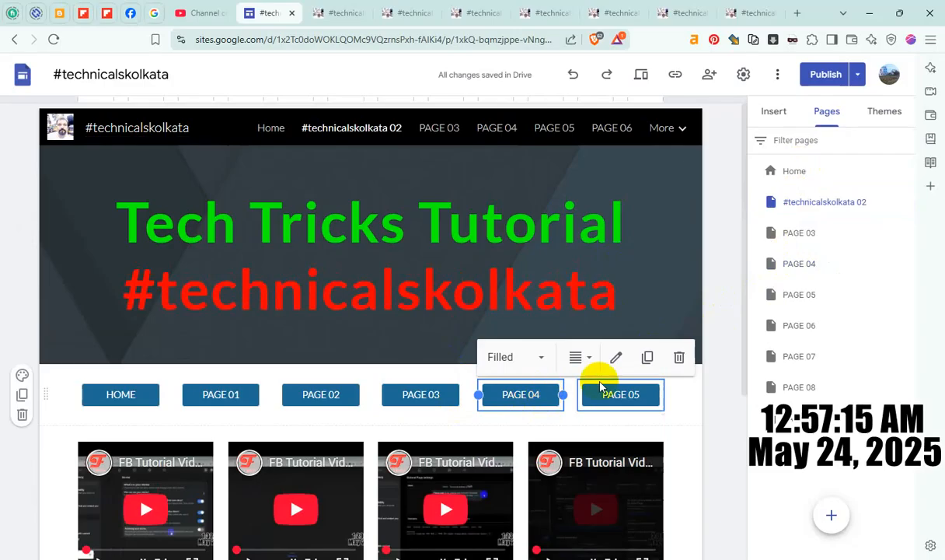
left_click(615, 357)
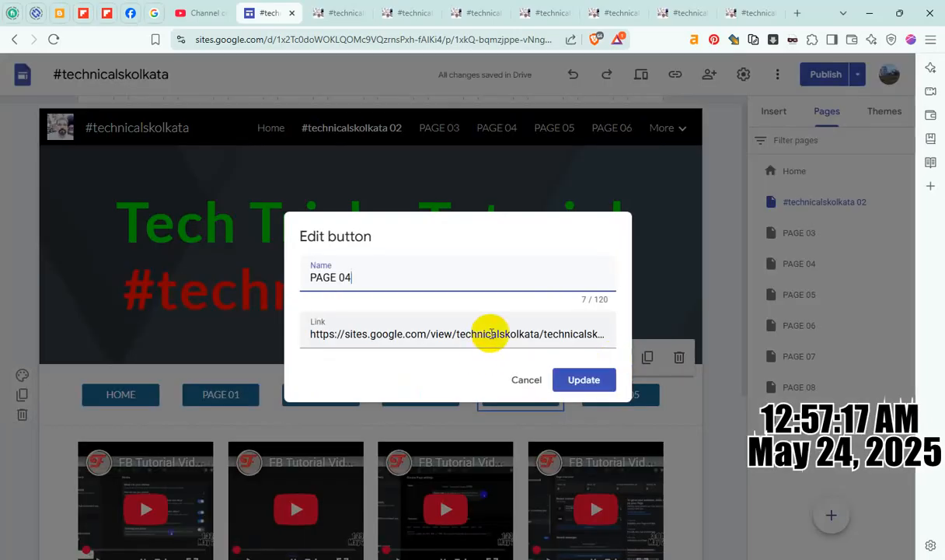
left_click_drag(428, 334, 630, 337)
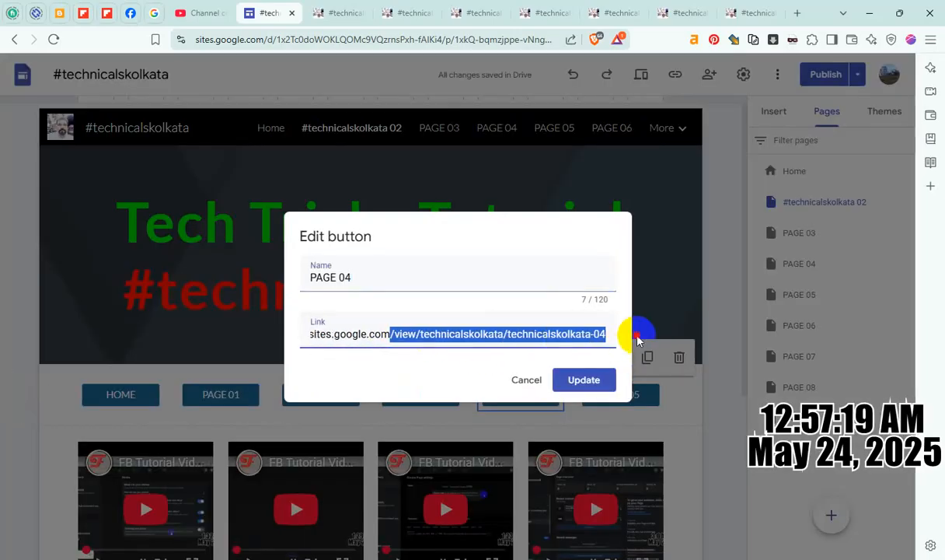
left_click(558, 332)
key("ctrl+a")
key("ctrl+v")
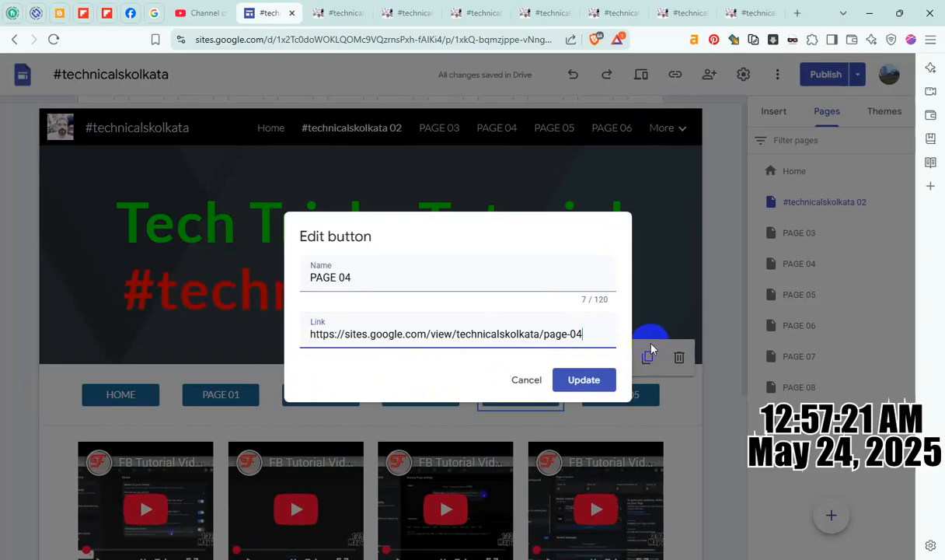
left_click(599, 380)
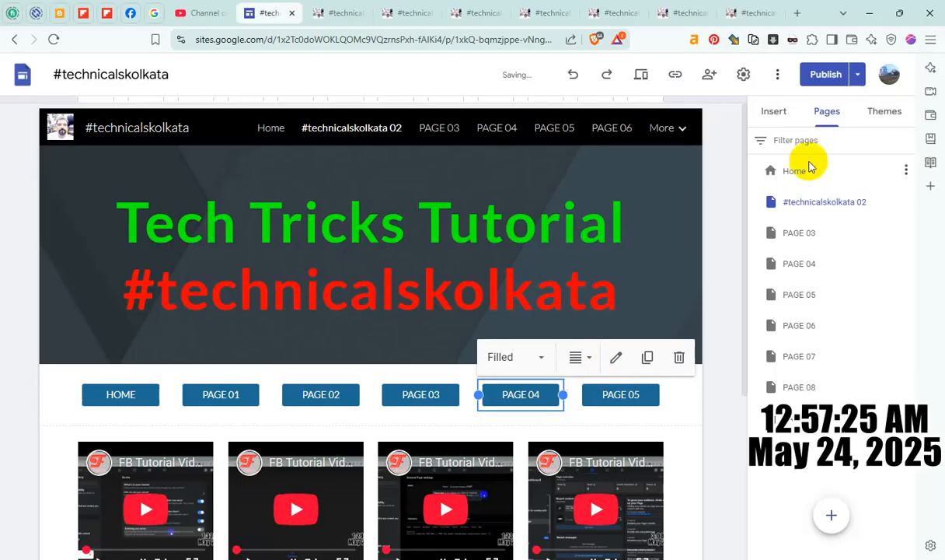
- Publish the site with the updated #technicalskolkata 02 page and the added pages PAGE 05 to PAGE 09
left_click(821, 80)
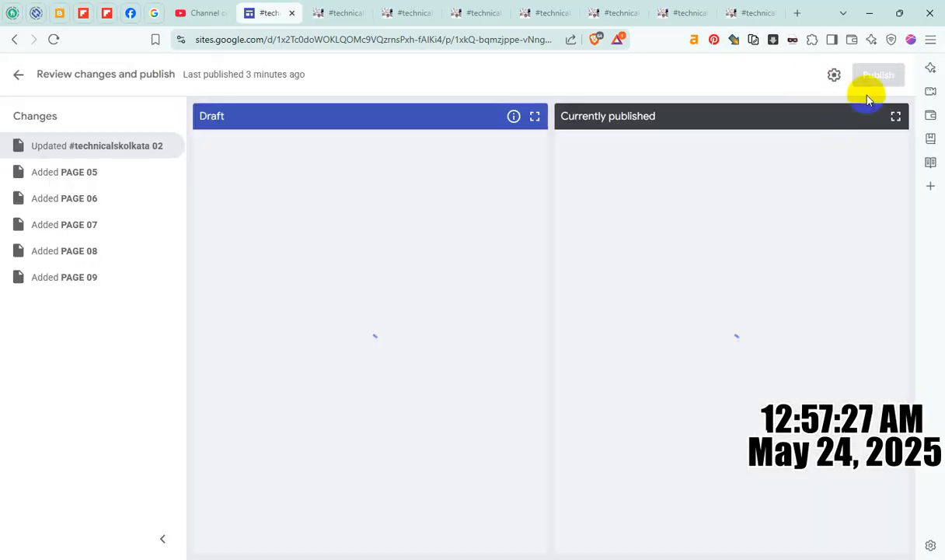
left_click(874, 81)
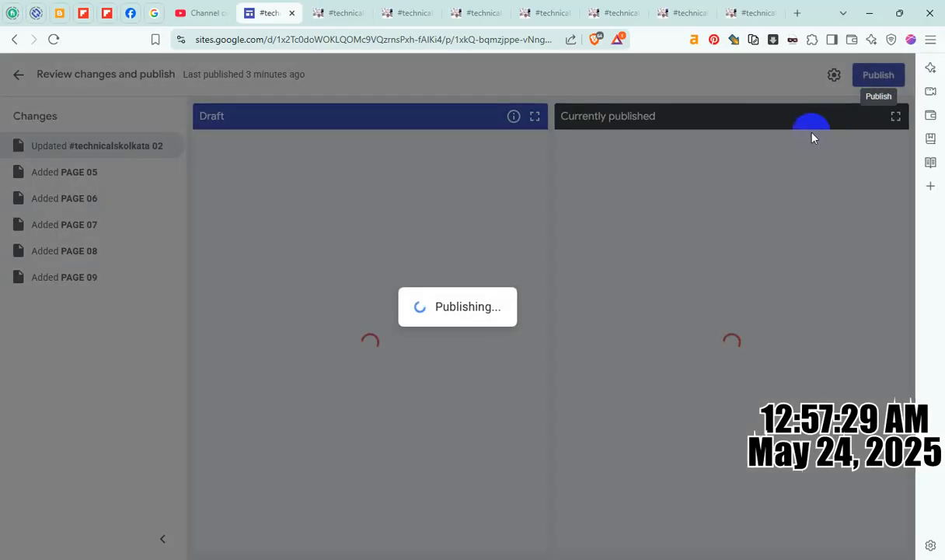
left_click(781, 194)
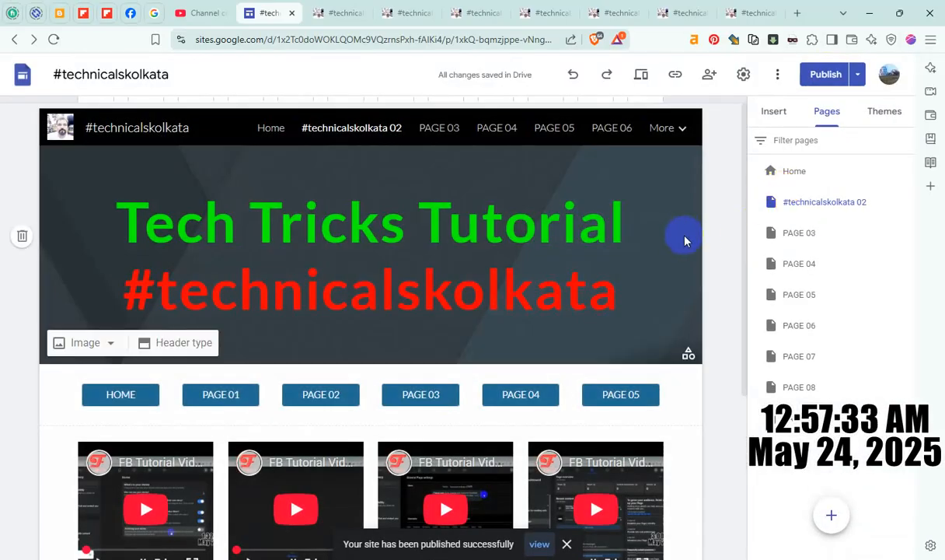
- Open PAGE 05 and copy its published site link
mouse_move(844, 299)
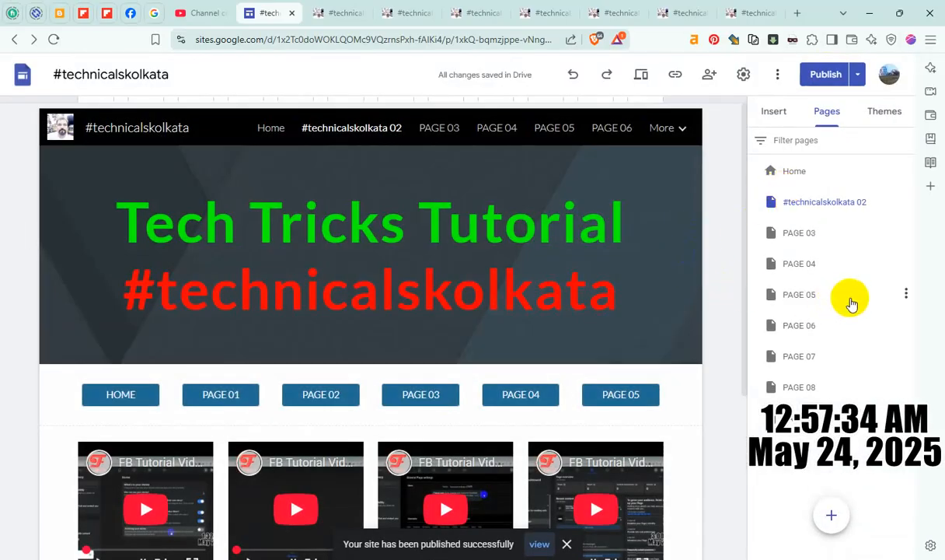
left_click(907, 295)
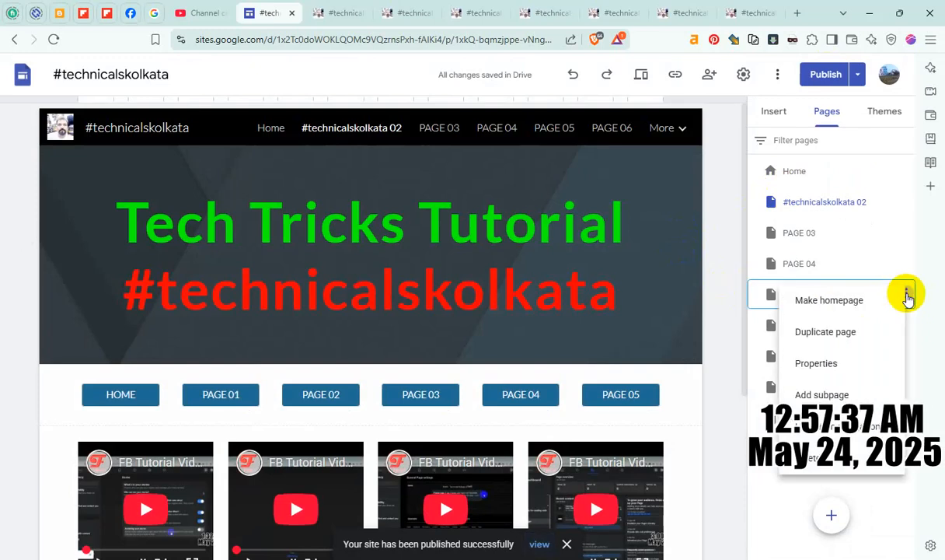
left_click(760, 296)
left_click(799, 296)
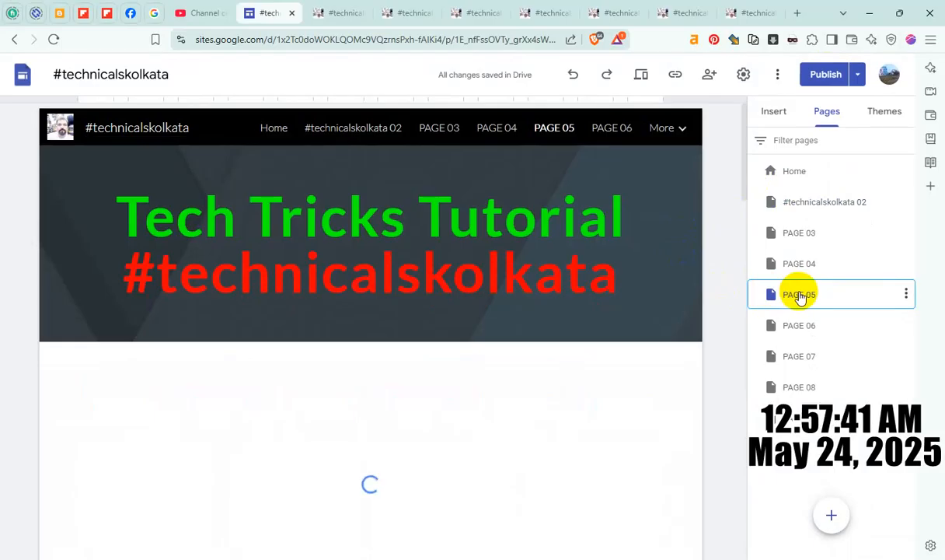
left_click(676, 75)
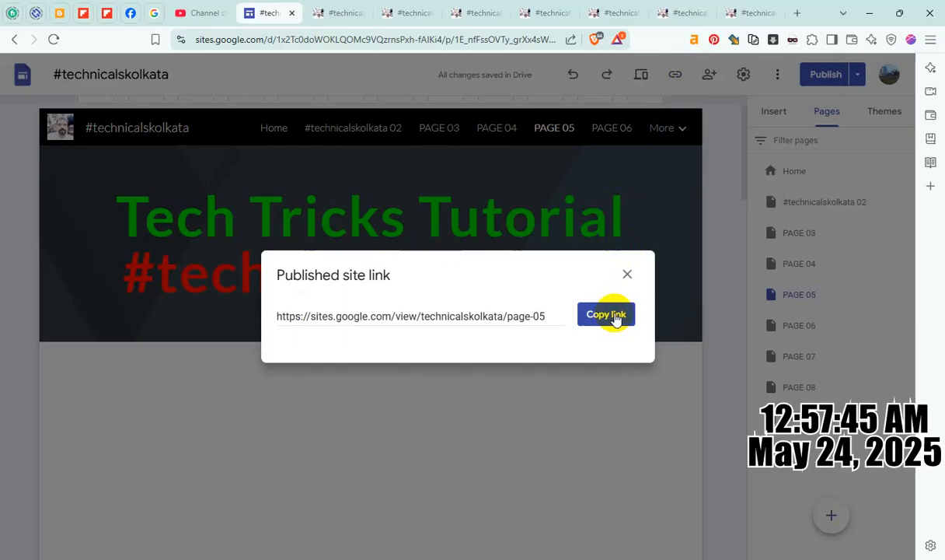
left_click(613, 317)
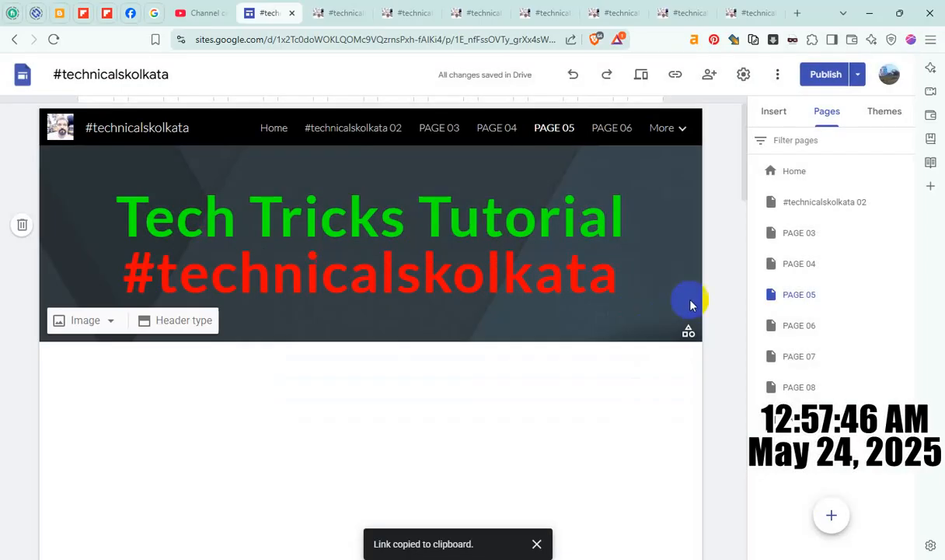
- On the #technicalskolkata 02 page, replace the PAGE 05 button's link with the copied published link of PAGE 05
left_click(837, 213)
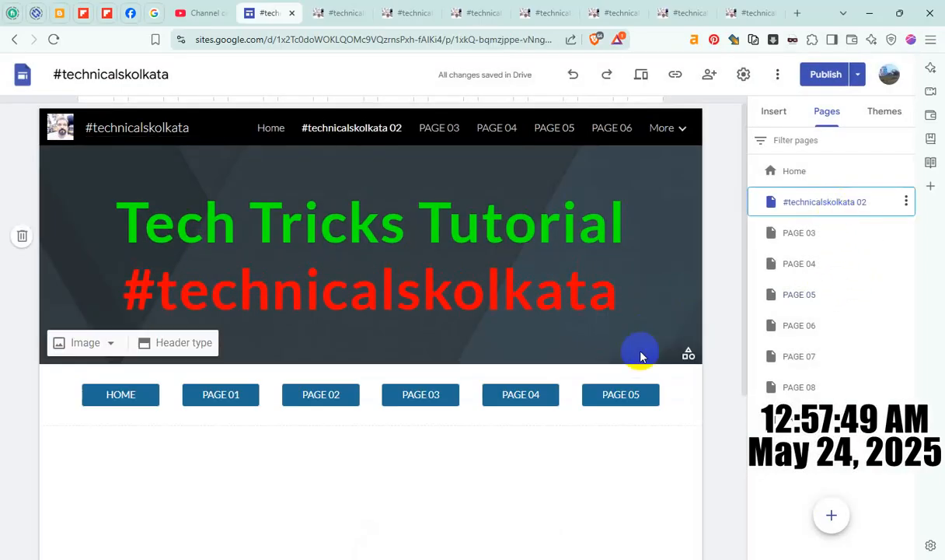
left_click(622, 393)
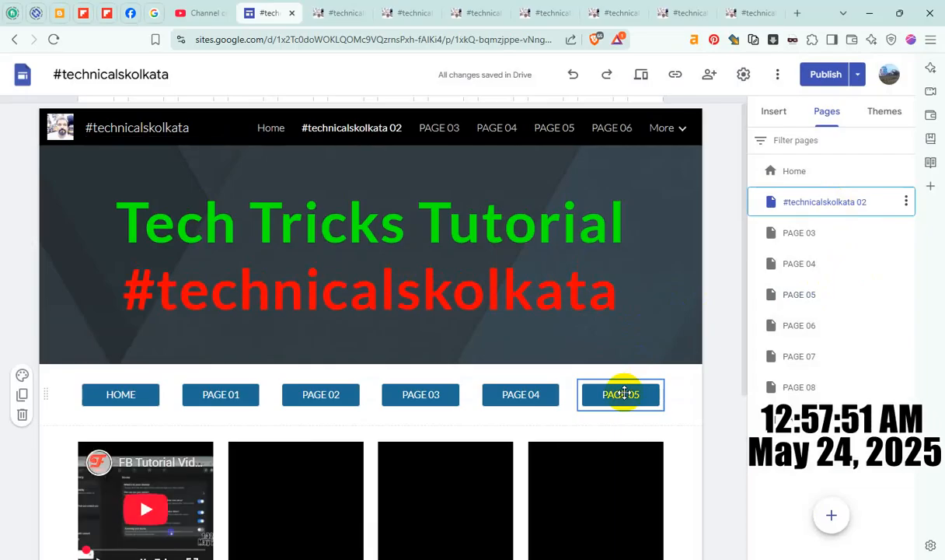
left_click(623, 394)
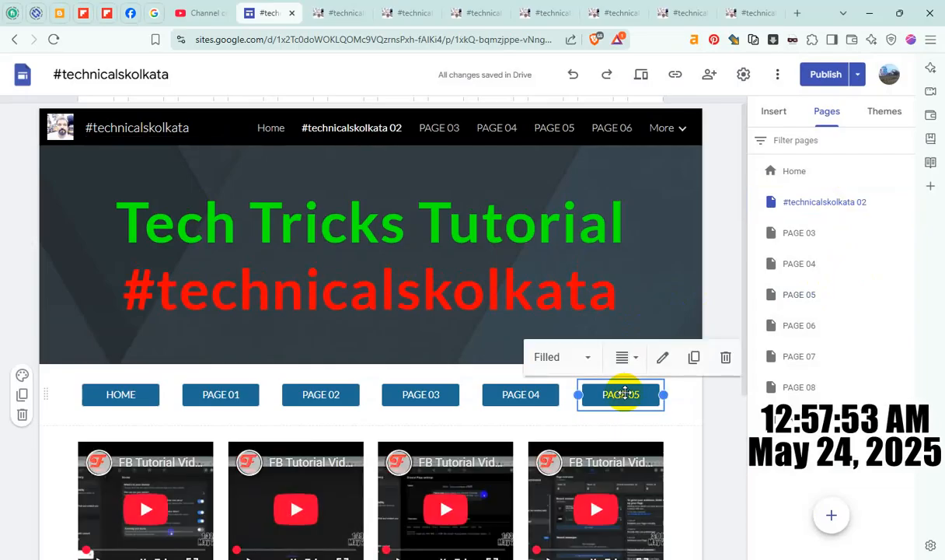
left_click(662, 358)
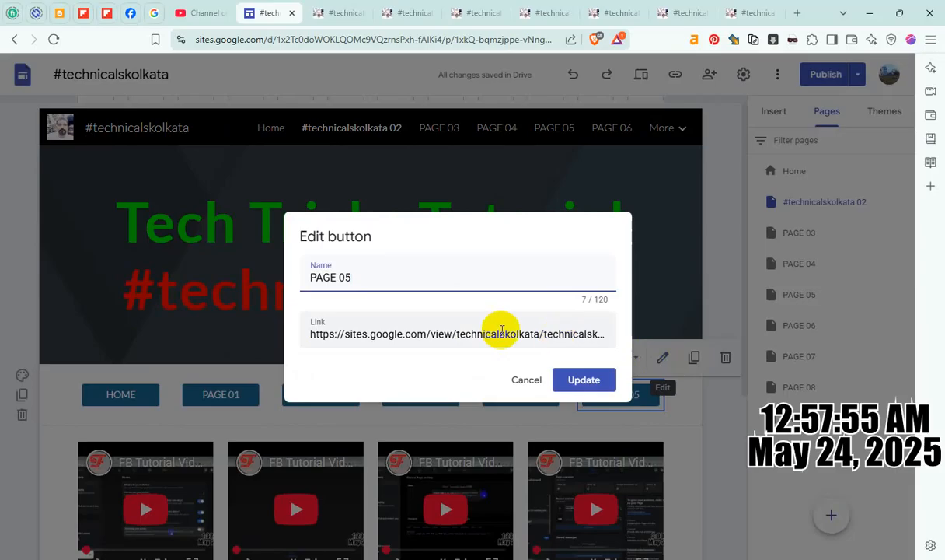
double_click(475, 334)
key("ctrl+a")
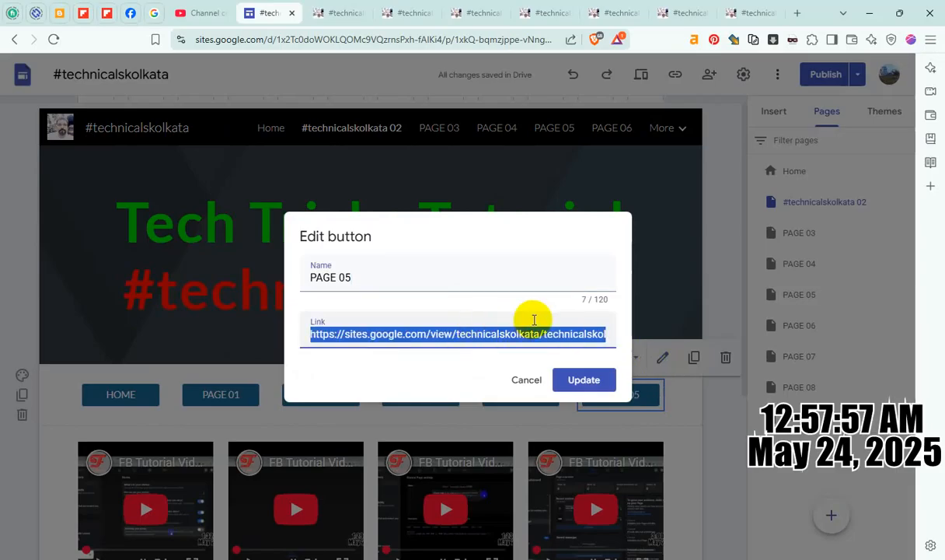
key("ctrl+v")
left_click(585, 381)
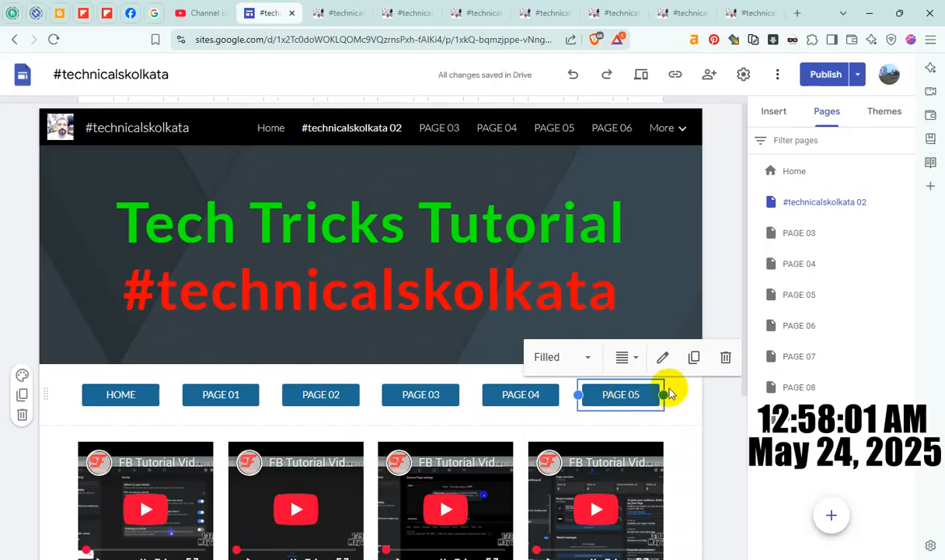
- Publish the site with the updated #technicalskolkata 02 page
left_click(816, 81)
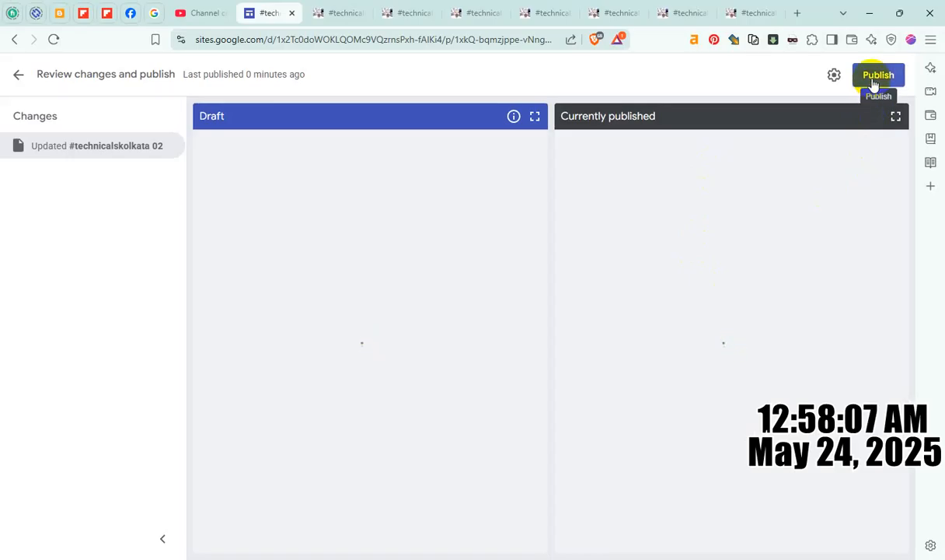
left_click(875, 82)
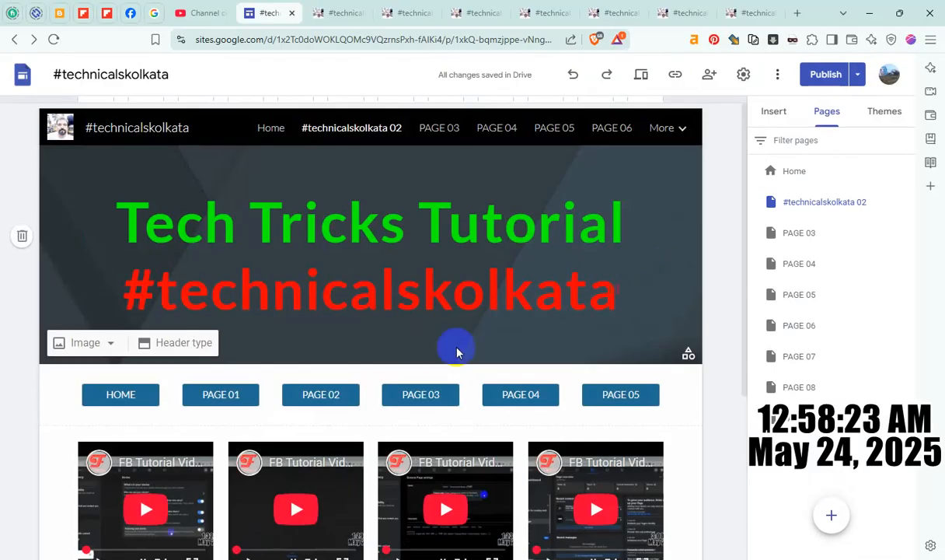
left_click(415, 385)
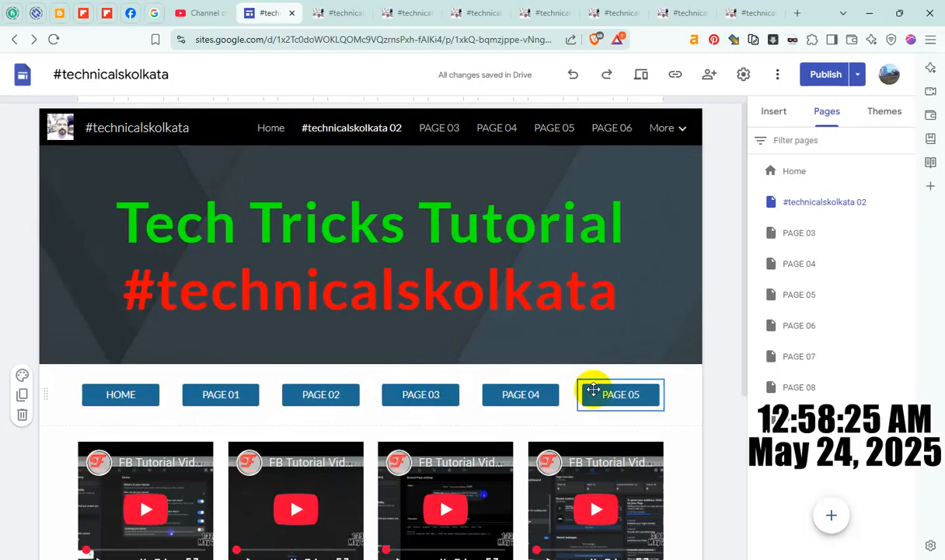
- Open PAGE 03 for editing and go to the navigation button row at the end of the page
left_click(808, 238)
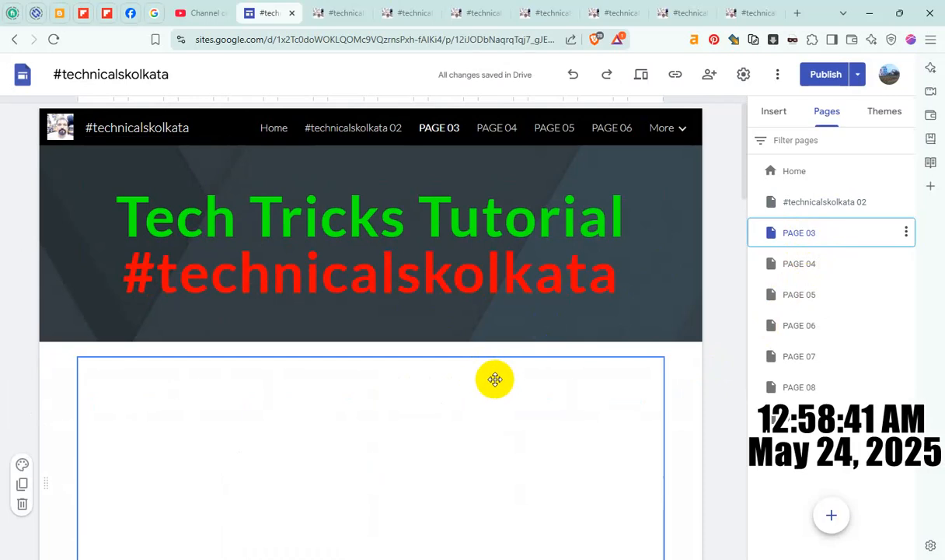
scroll(496, 379, "down", 3)
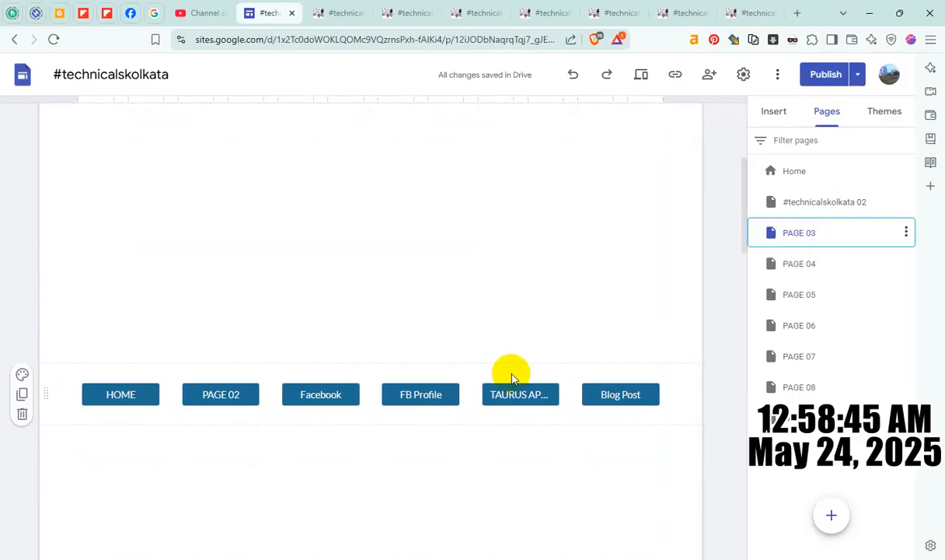
scroll(511, 377, "up", 1)
scroll(512, 378, "down", 1)
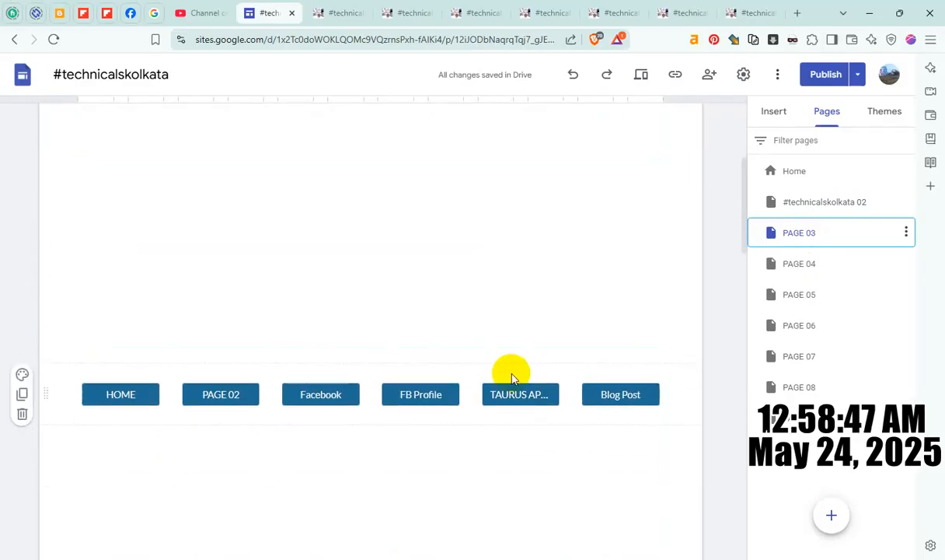
scroll(511, 375, "up", 1)
scroll(511, 373, "down", 1)
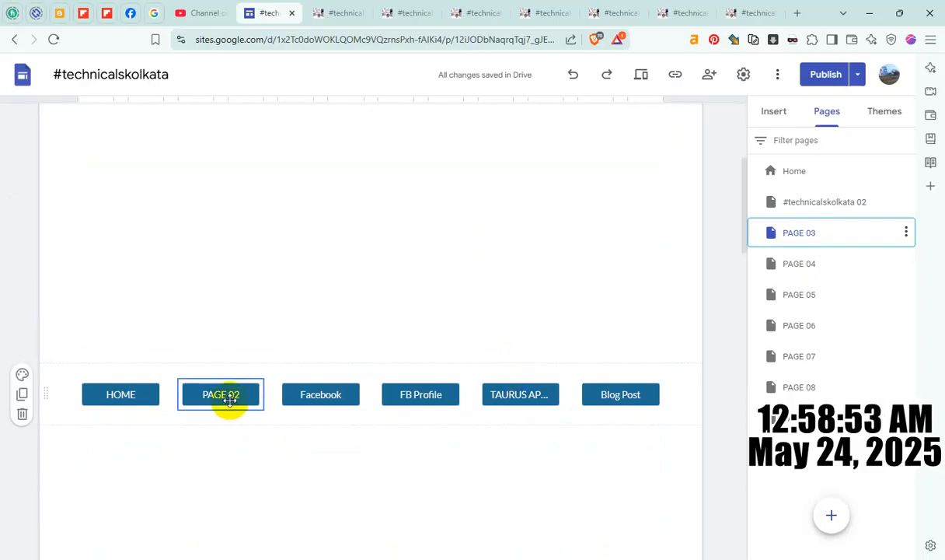
scroll(230, 398, "down", 10)
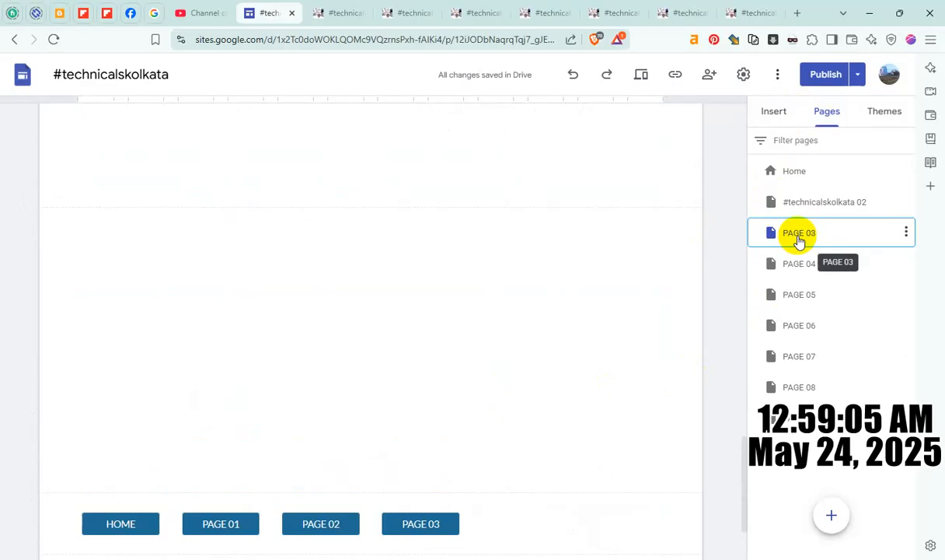
- Insert a button named PAGE 04 linked to the site's PAGE 04 and place it beside the PAGE 03 button in the last button row
left_click(772, 120)
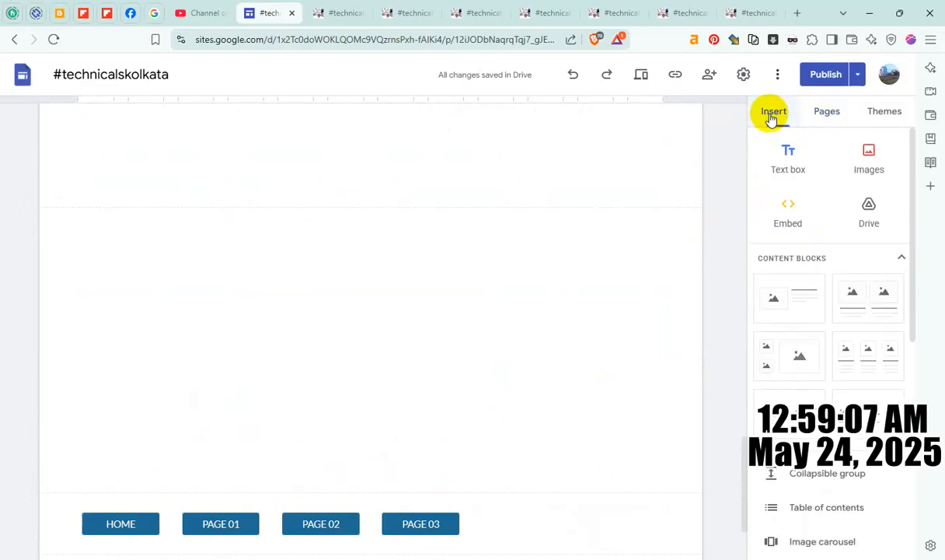
scroll(818, 307, "down", 2)
scroll(422, 462, "down", 2)
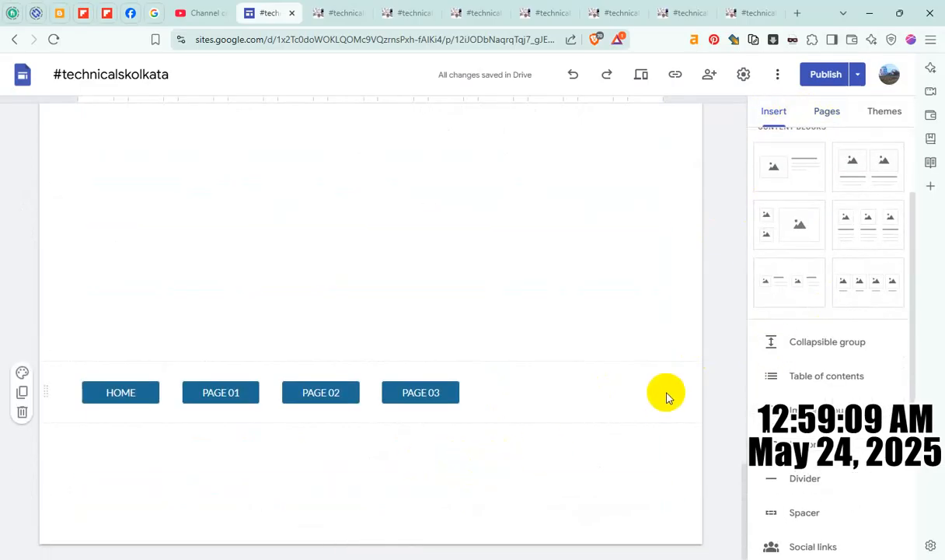
scroll(825, 284, "down", 3)
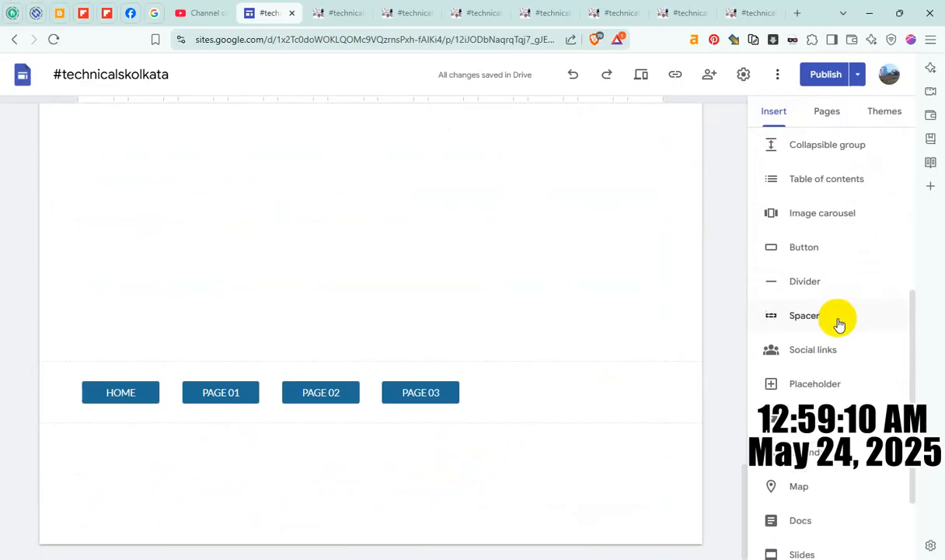
left_click(818, 250)
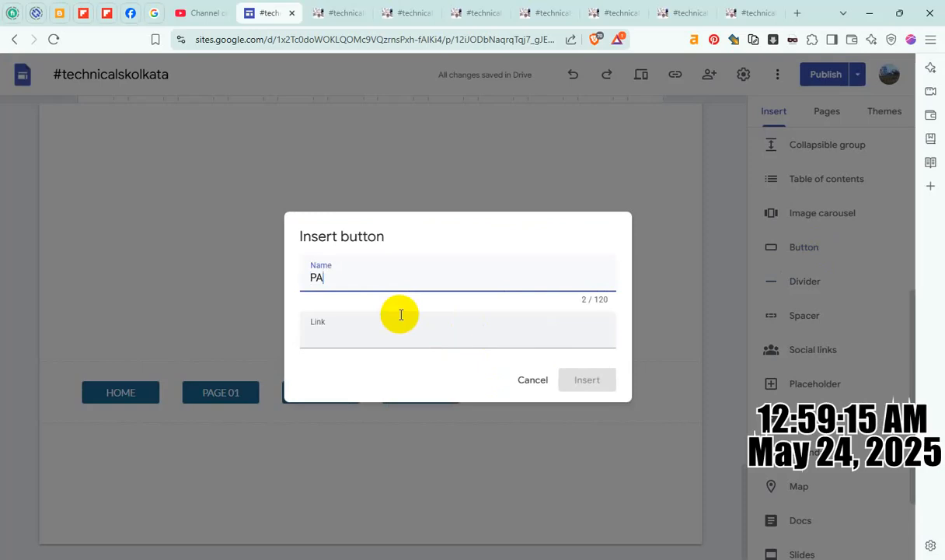
type("04")
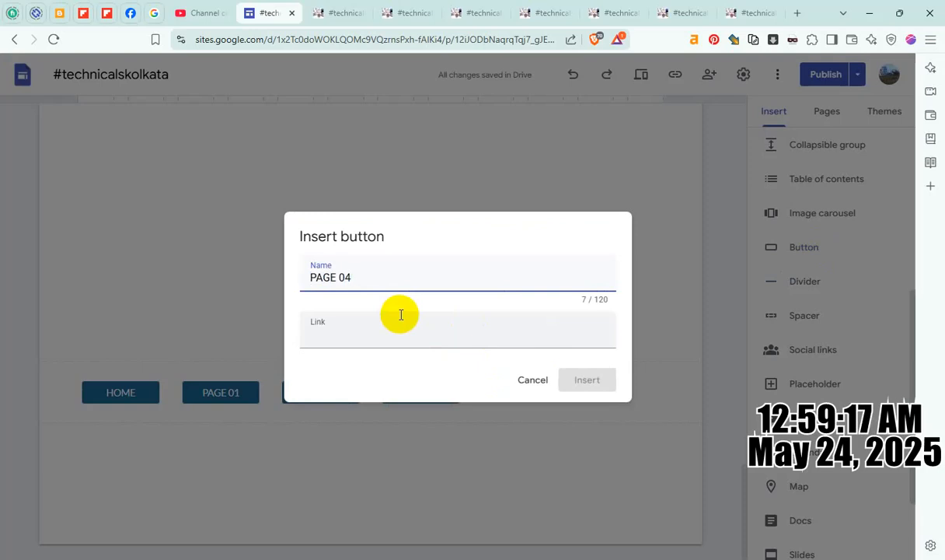
left_click(492, 337)
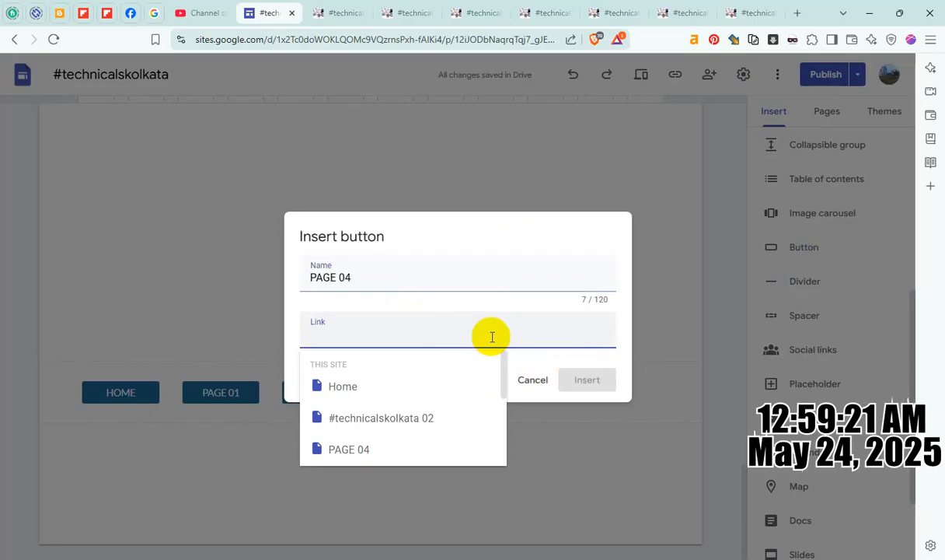
left_click(393, 452)
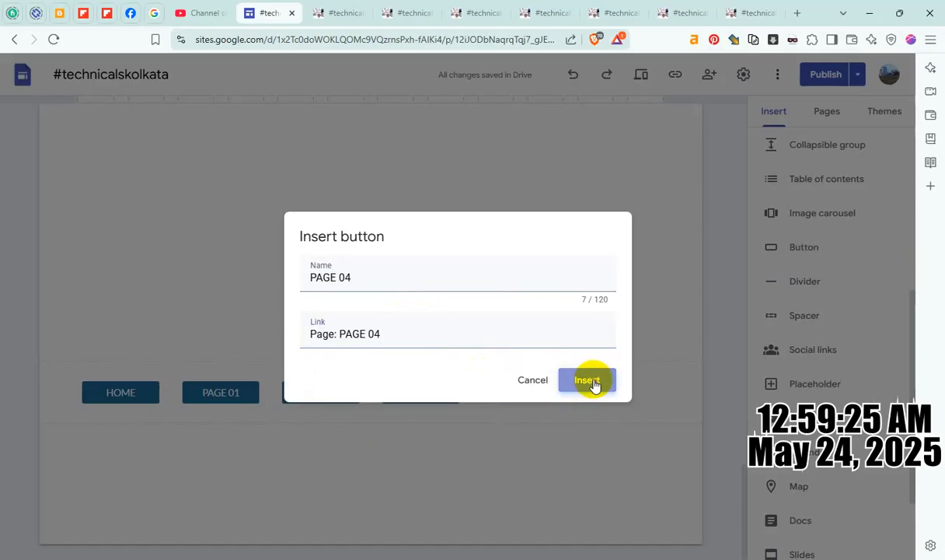
left_click(591, 383)
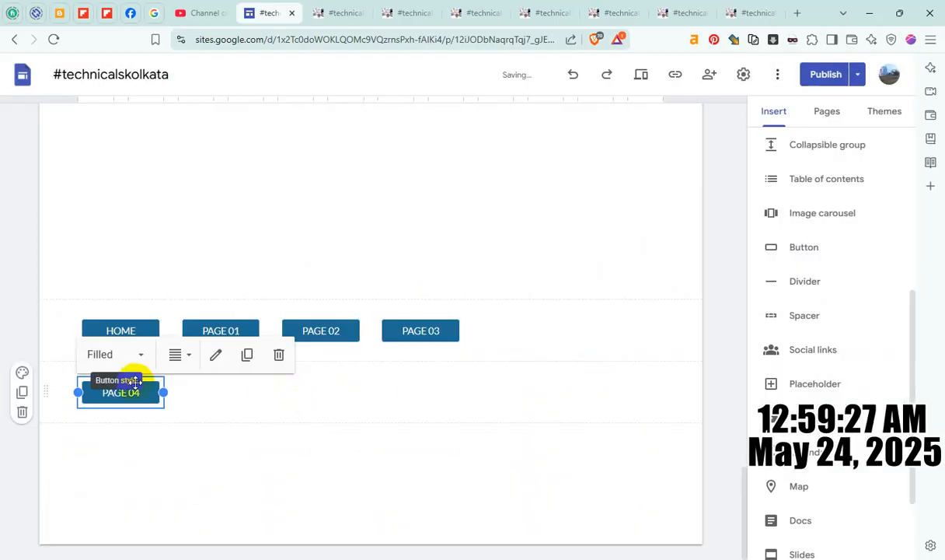
left_click_drag(130, 394, 491, 328)
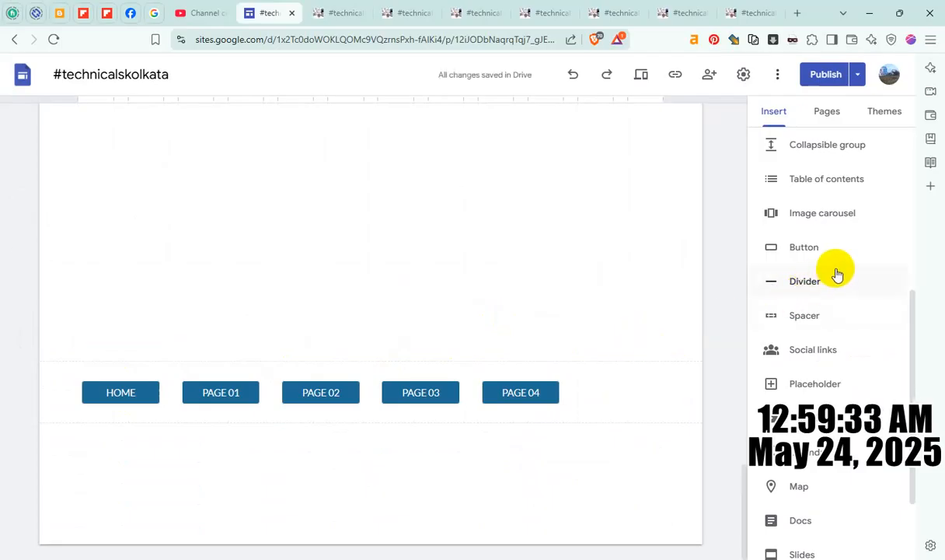
- Insert a button named PAGE 05 linked to the site's PAGE 05 and place it beside the PAGE 04 button
left_click(808, 247)
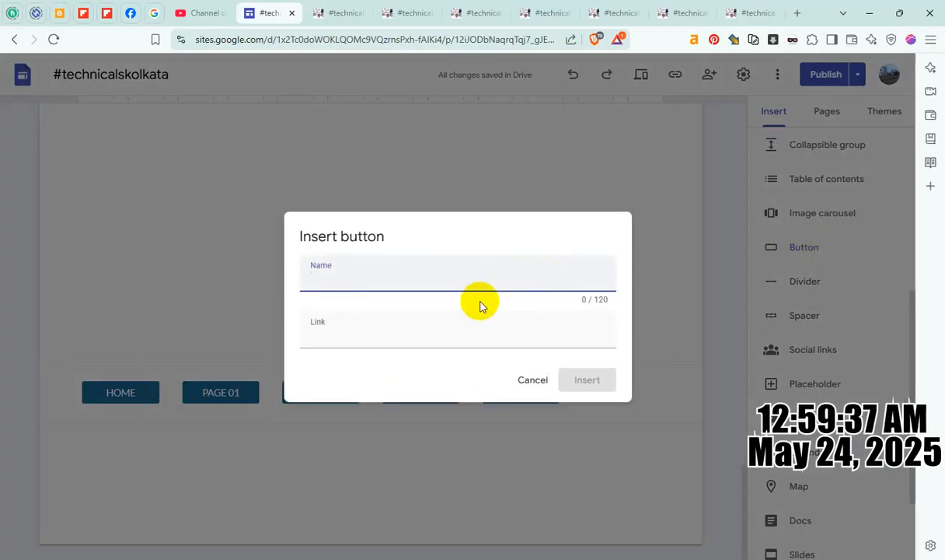
type("PAGE 05")
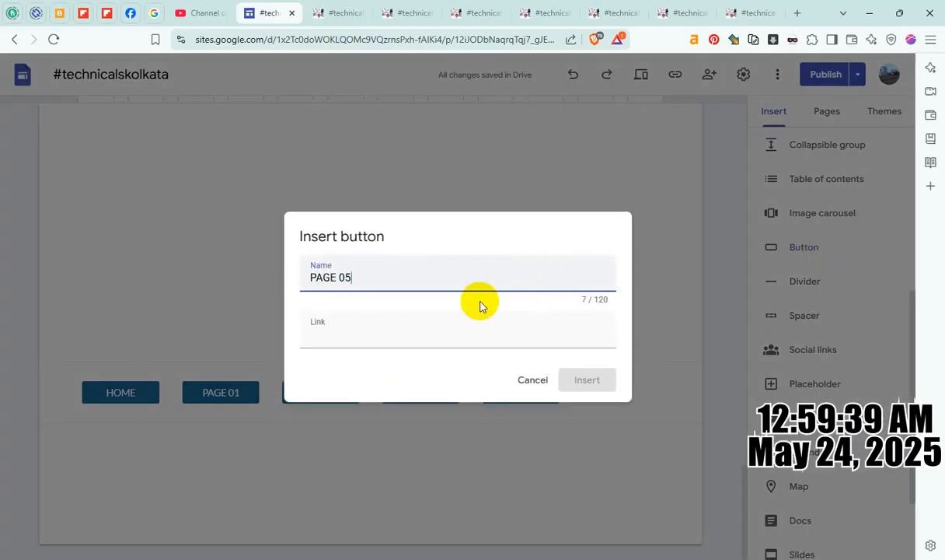
left_click(396, 331)
scroll(412, 428, "down", 1)
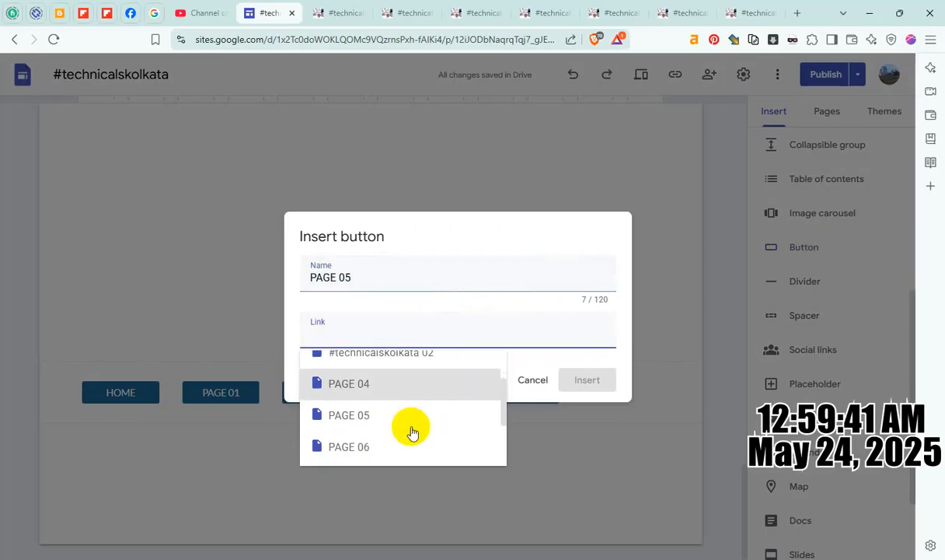
left_click(378, 415)
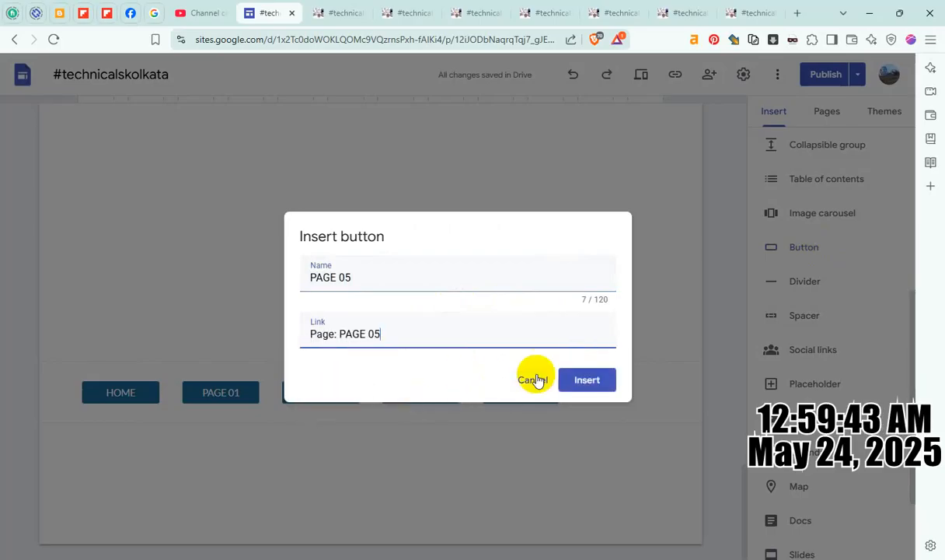
left_click(590, 380)
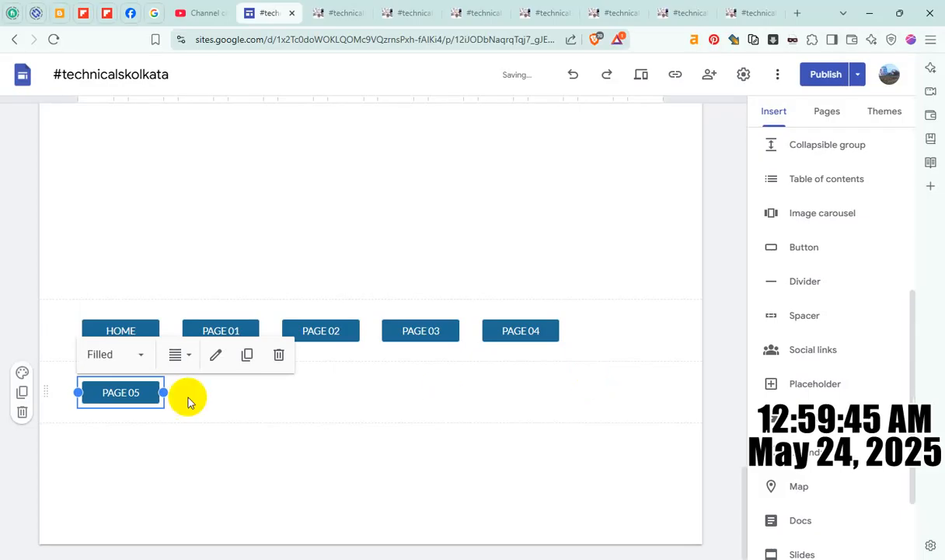
left_click_drag(129, 390, 618, 321)
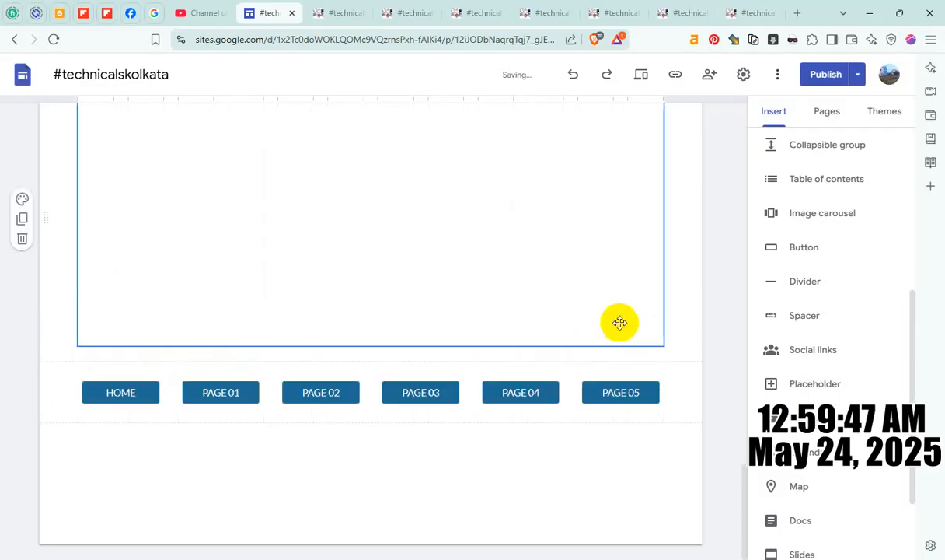
- Publish the updated PAGE 03, then reload the live PAGE 03 and check its last navigation button row
left_click(826, 75)
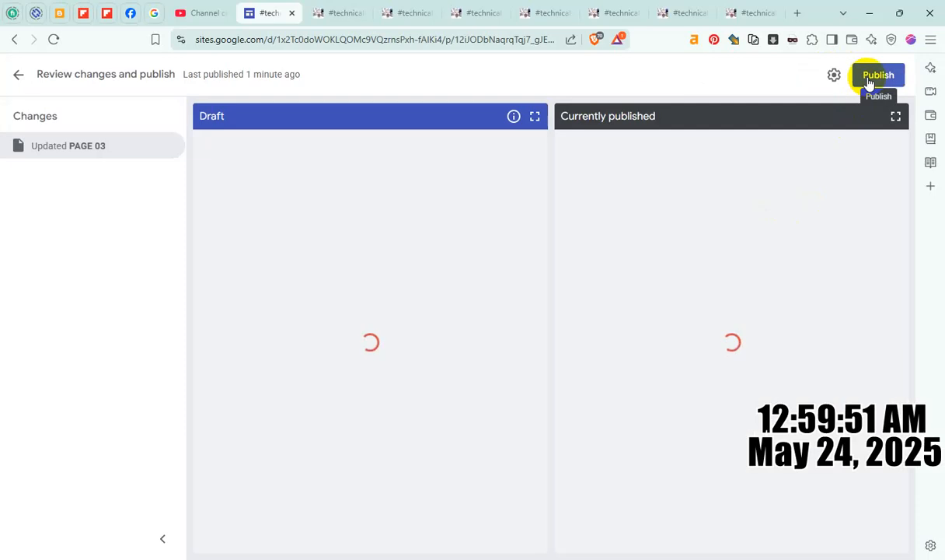
left_click(876, 75)
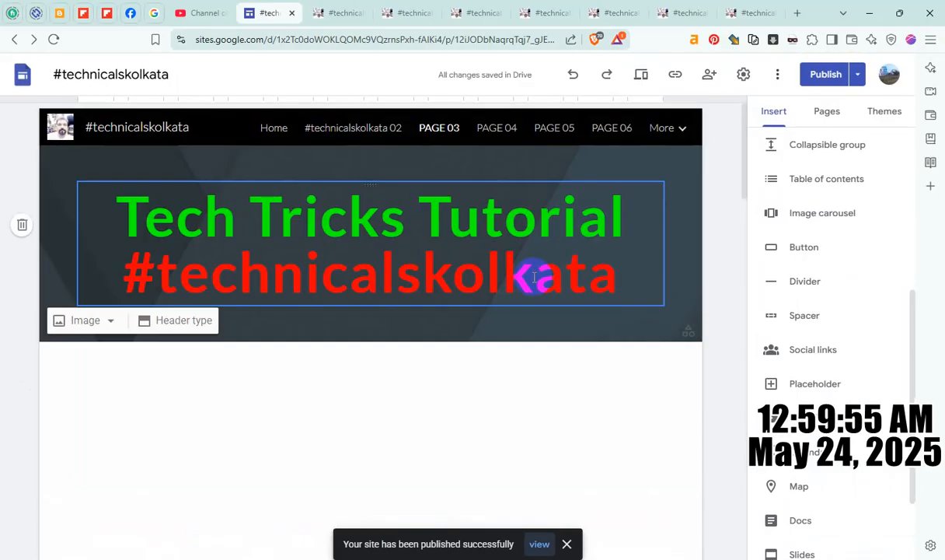
left_click(337, 13)
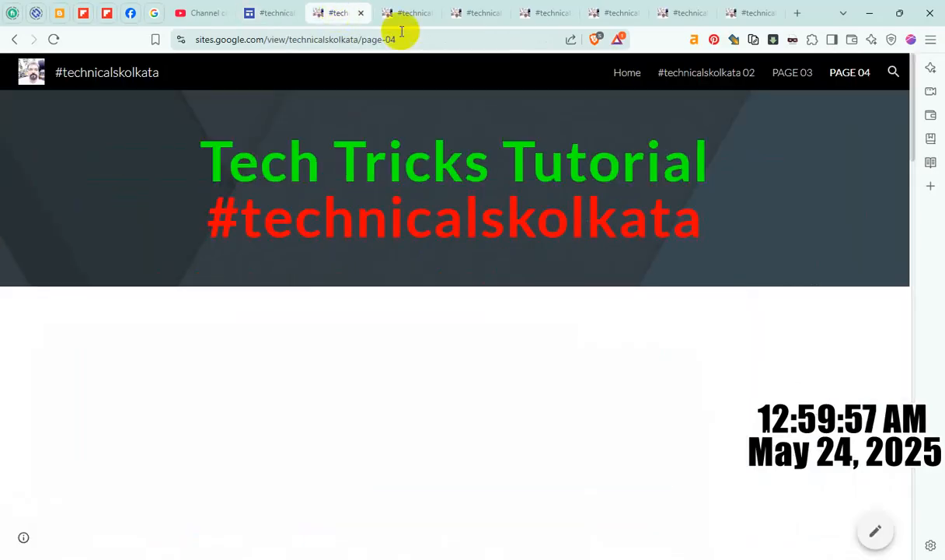
left_click(795, 74)
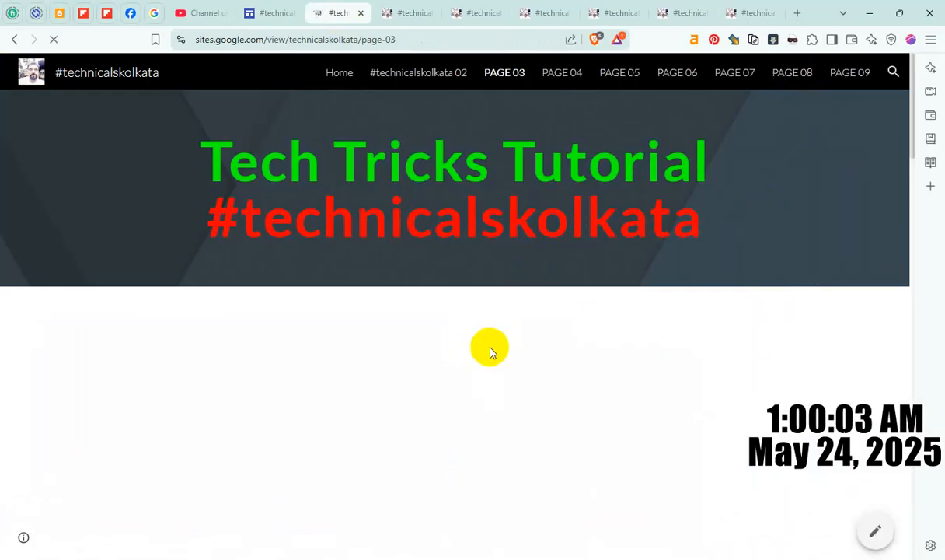
scroll(489, 352, "down", 15)
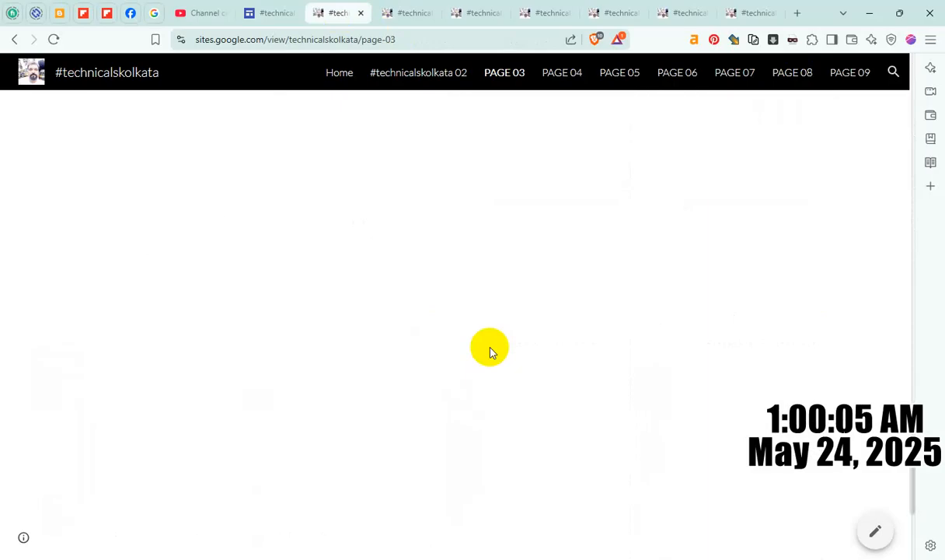
left_click(55, 39)
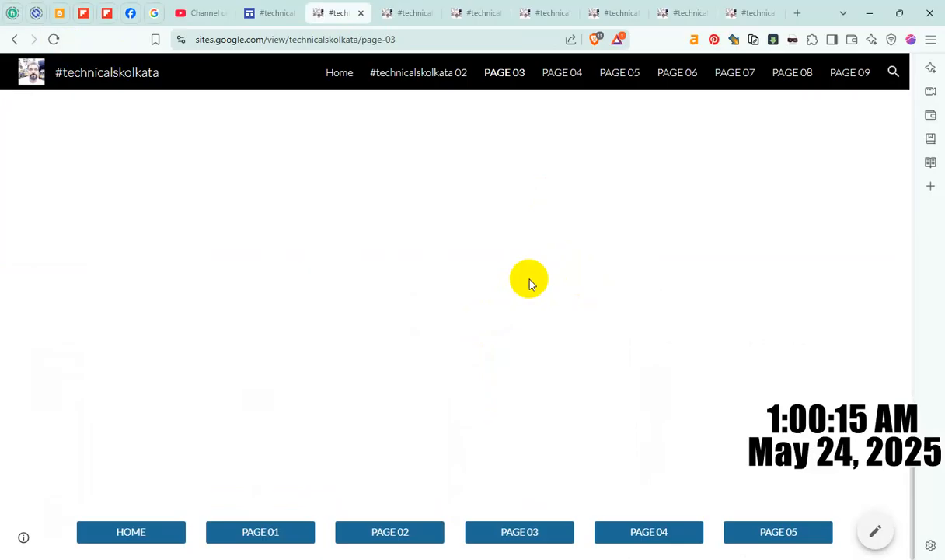
- Reload the live PAGE 03, follow its PAGE 05 button, and examine the navigation button rows on PAGE 05
left_click(55, 40)
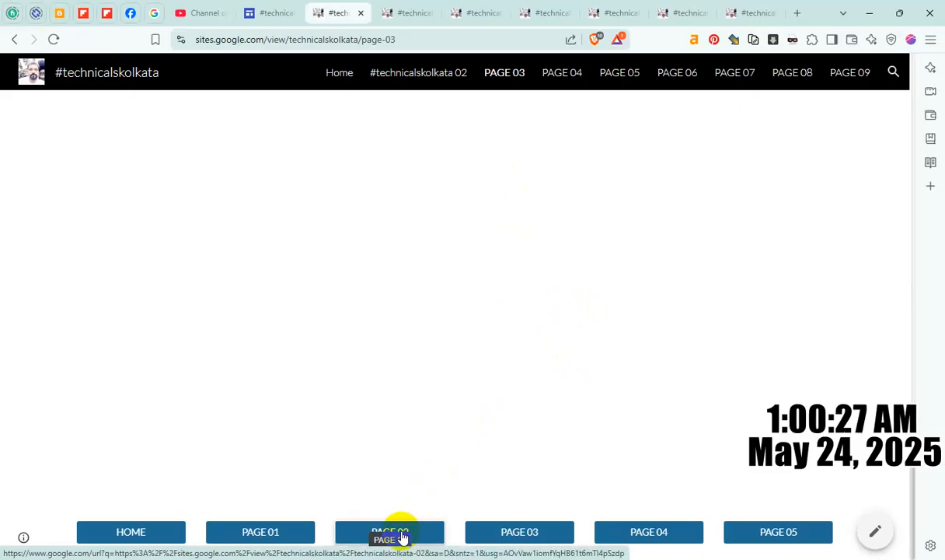
left_click(755, 533)
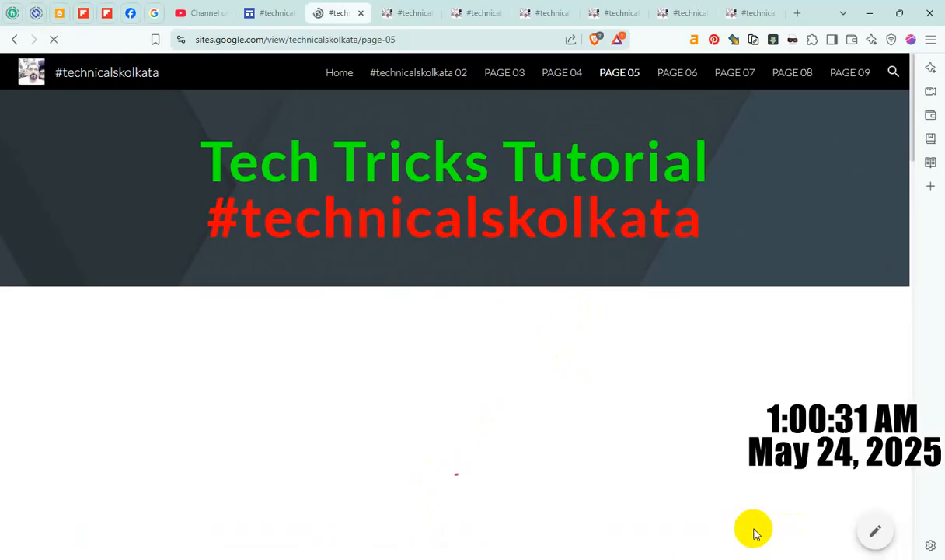
scroll(521, 363, "down", 5)
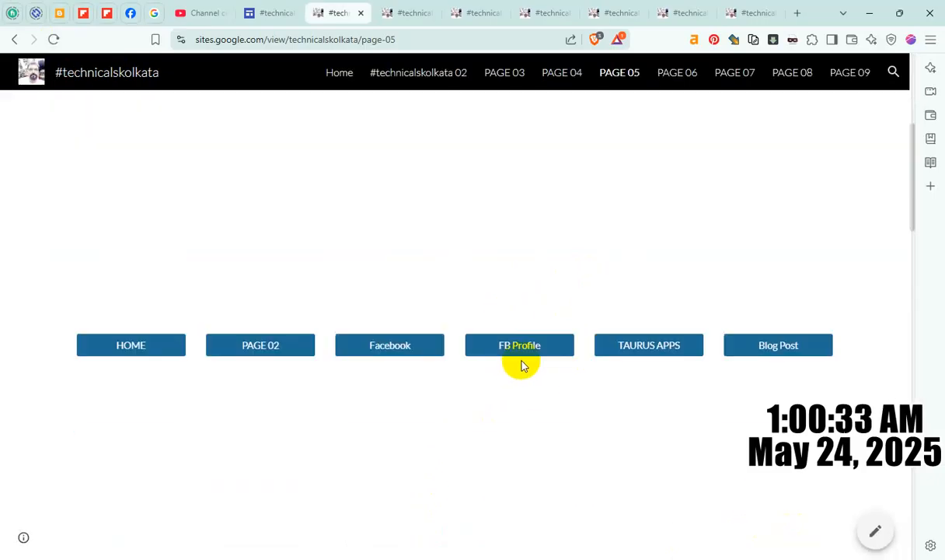
scroll(527, 363, "down", 10)
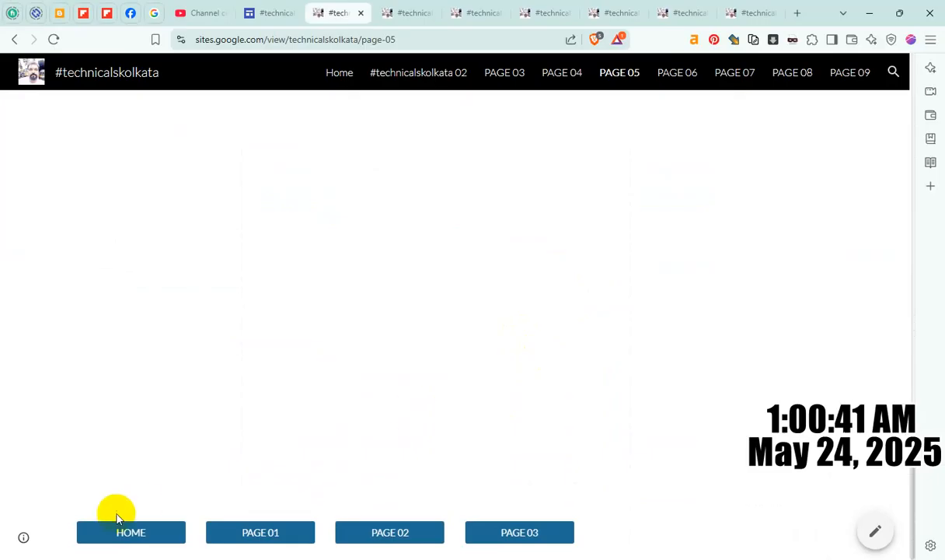
- Follow the HOME button at the end of live PAGE 05 and examine the Home page and its button row
left_click(127, 535)
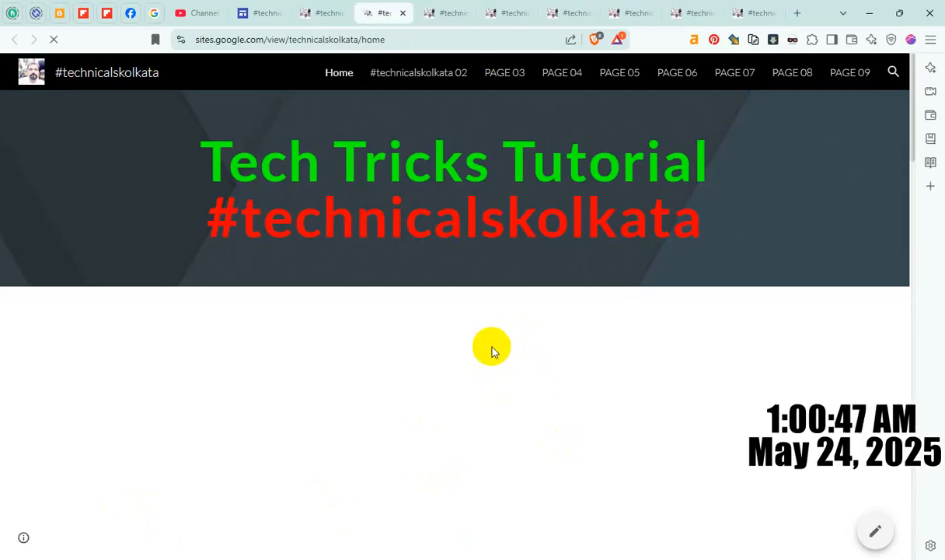
scroll(536, 375, "down", 3)
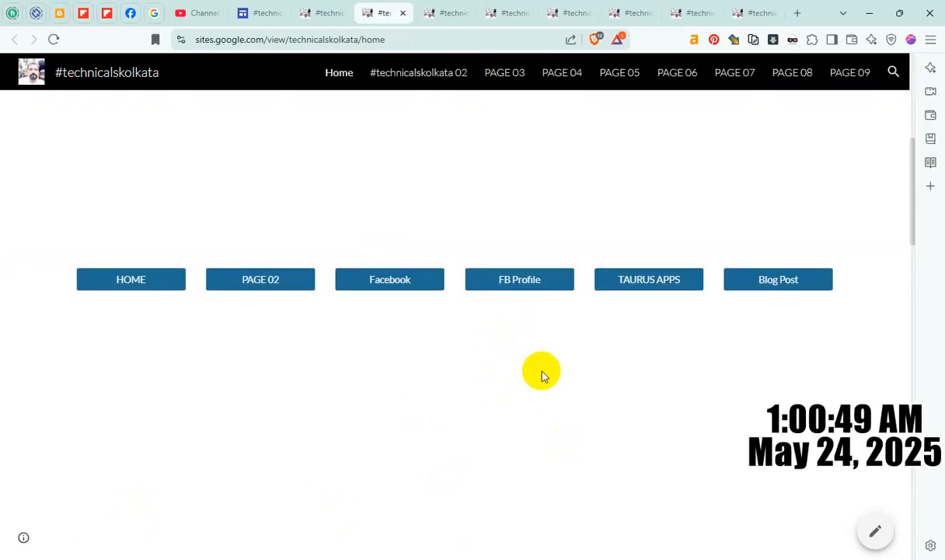
scroll(542, 375, "down", 5)
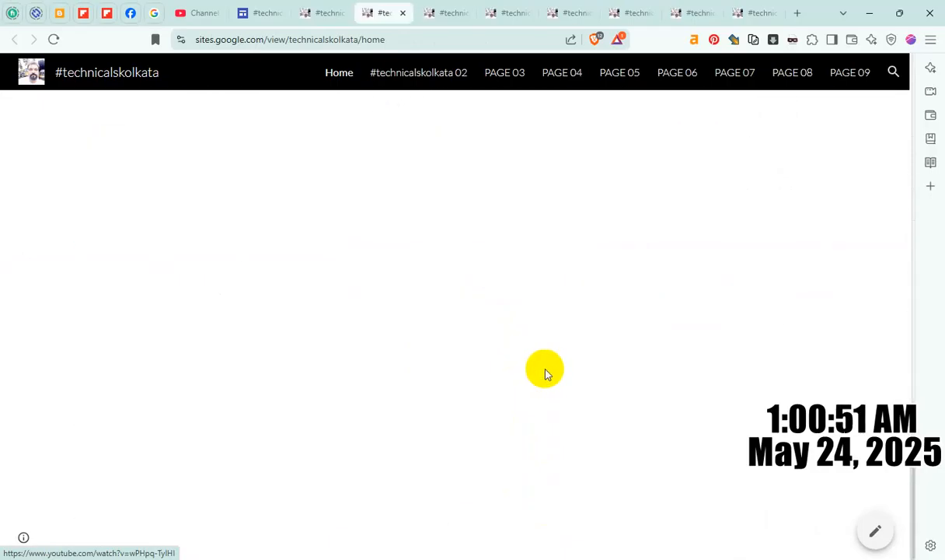
scroll(591, 419, "up", 6)
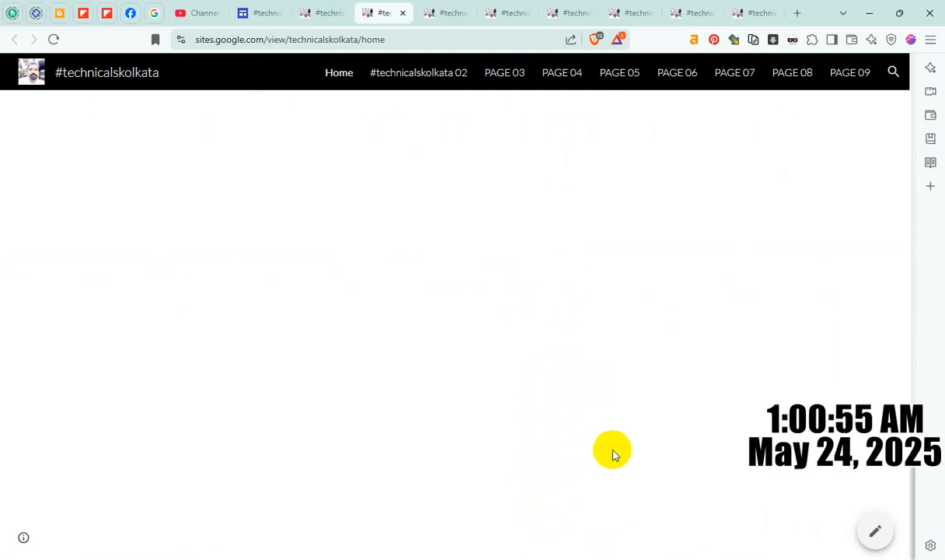
scroll(399, 312, "up", 5)
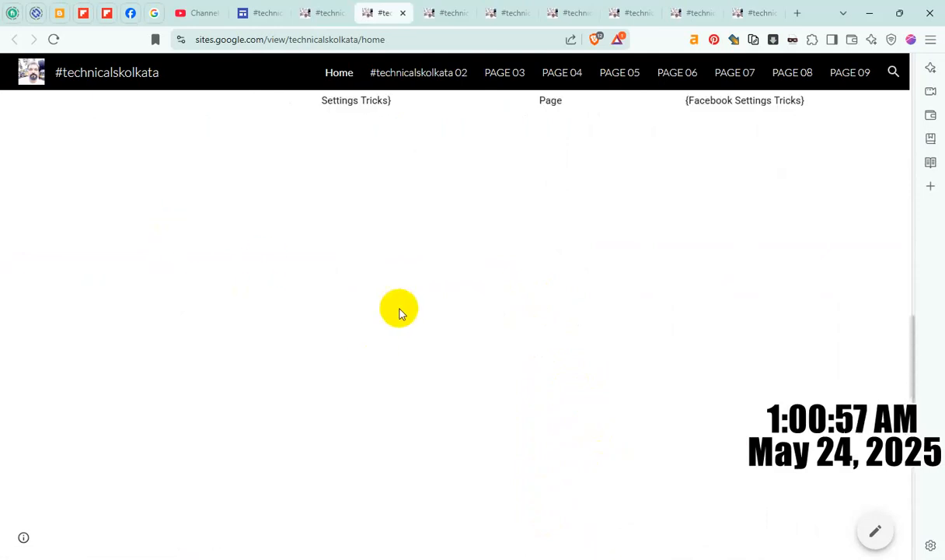
scroll(476, 276, "up", 8)
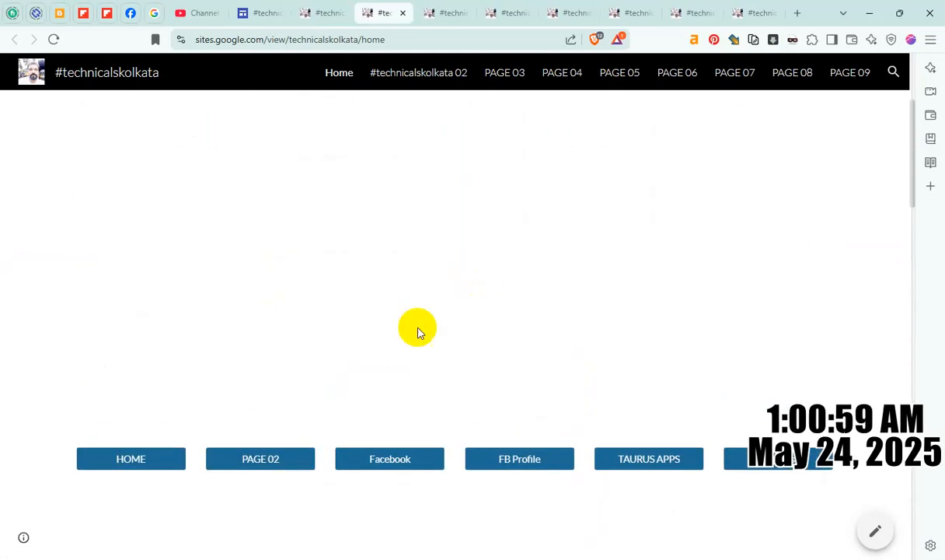
- Follow the PAGE 02 button from Home, then its PAGE 04 button, and examine the navigation button rows on PAGE 04
left_click(266, 460)
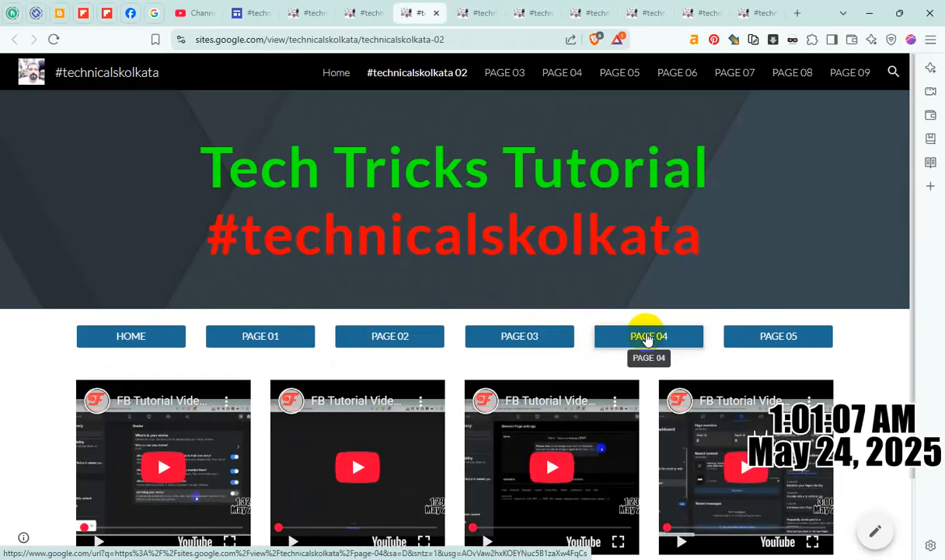
scroll(647, 340, "down", 1)
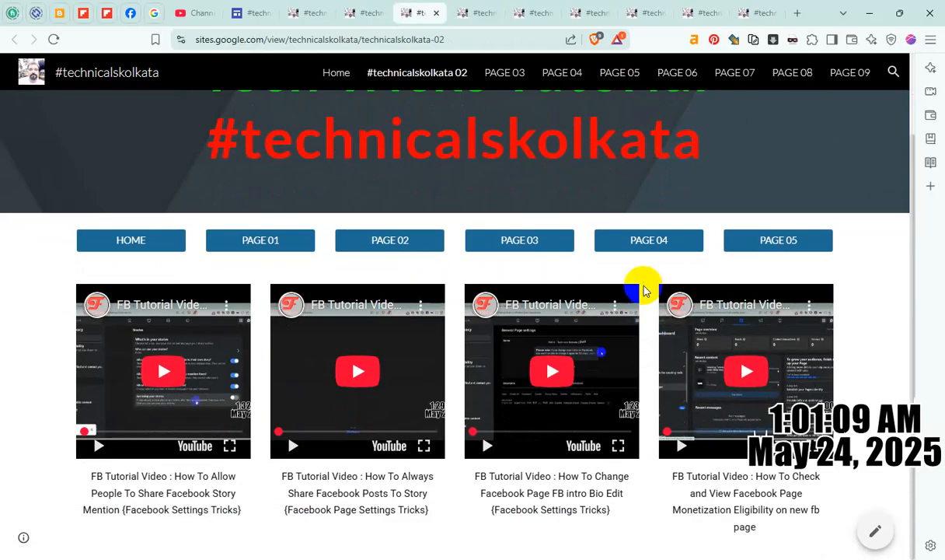
left_click(643, 241)
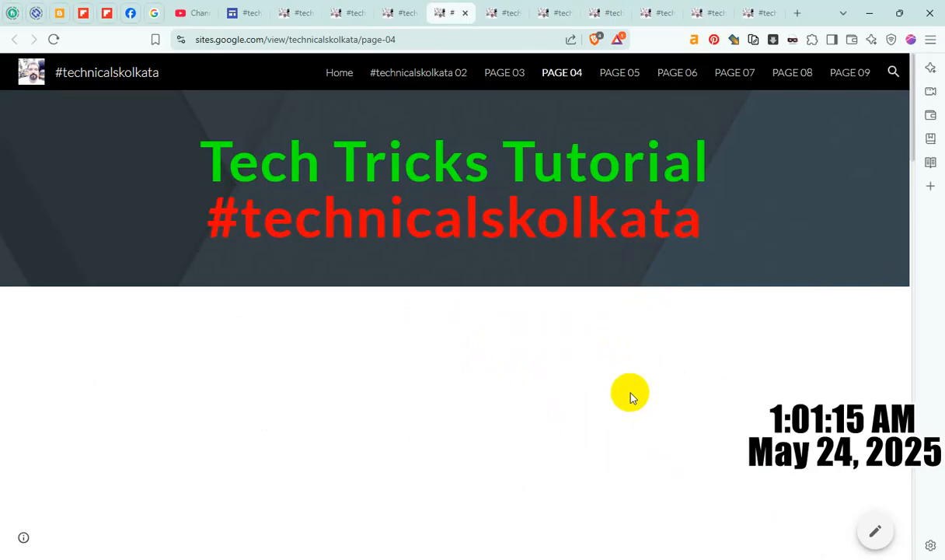
scroll(591, 385, "down", 2)
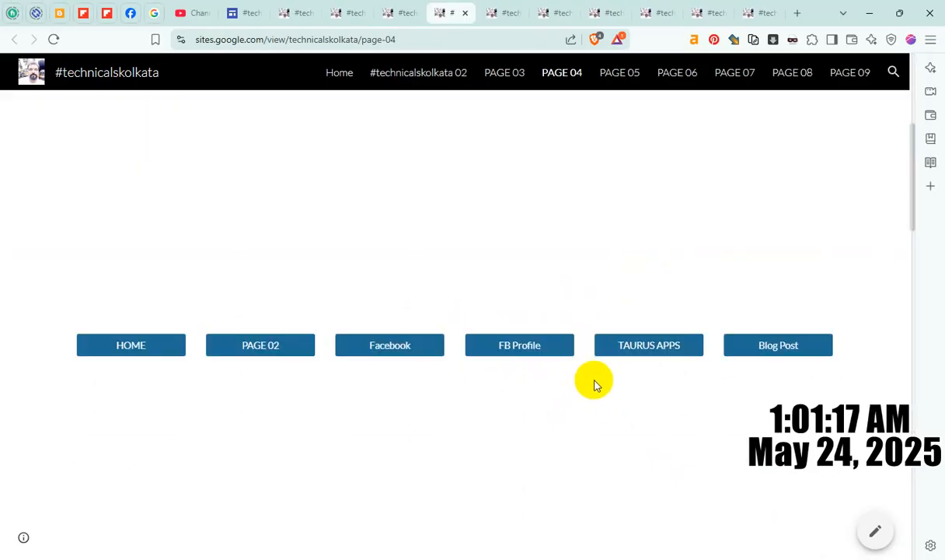
scroll(595, 384, "down", 10)
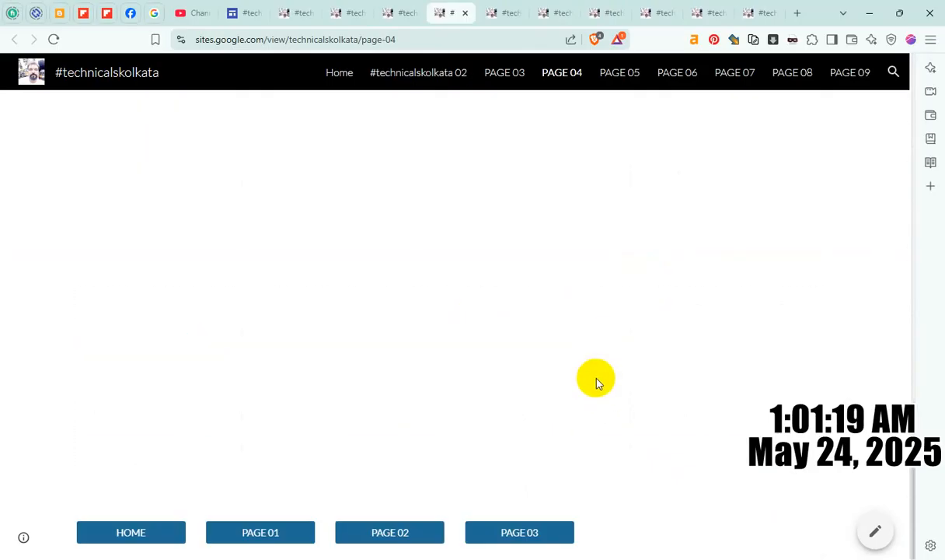
scroll(595, 380, "up", 5)
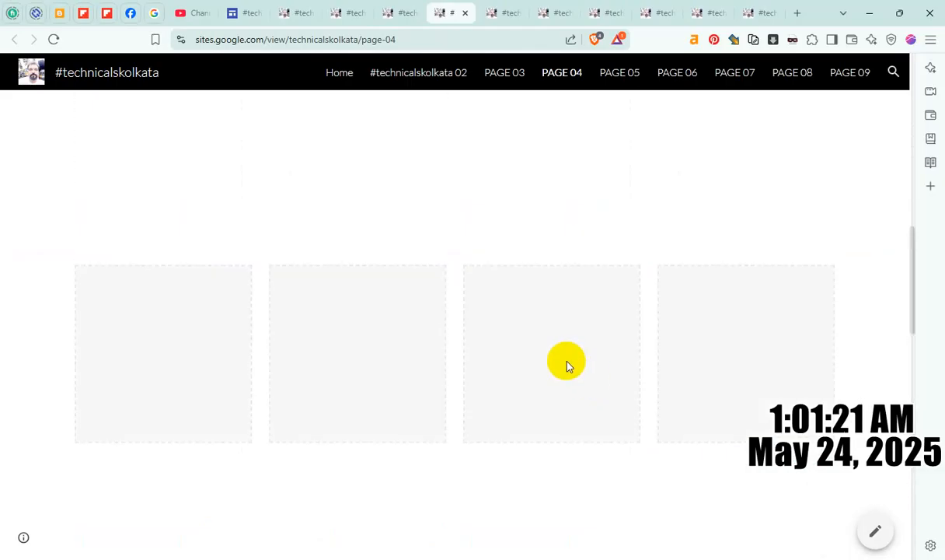
- Return to the site editor, show the site's page list, and go to the first navigation button row on PAGE 03
left_click(235, 13)
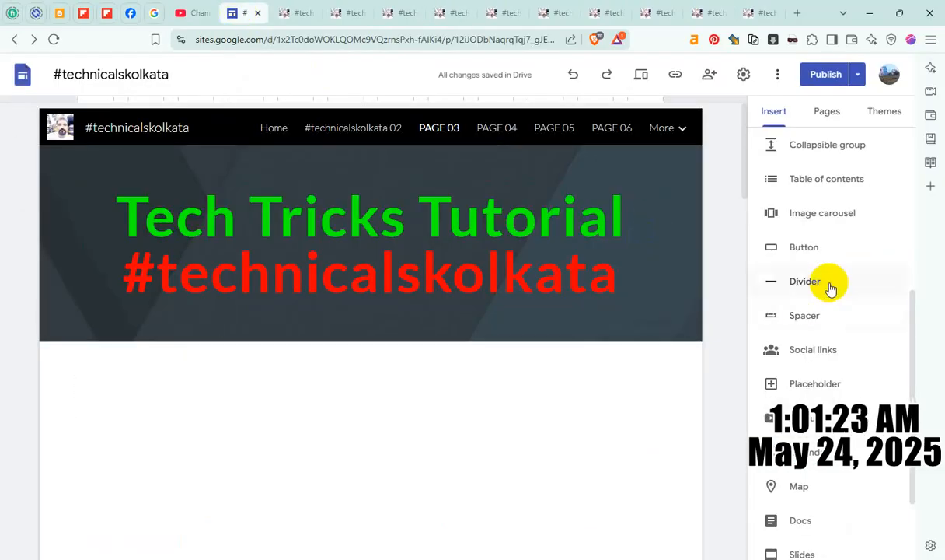
scroll(830, 202, "up", 2)
left_click(827, 115)
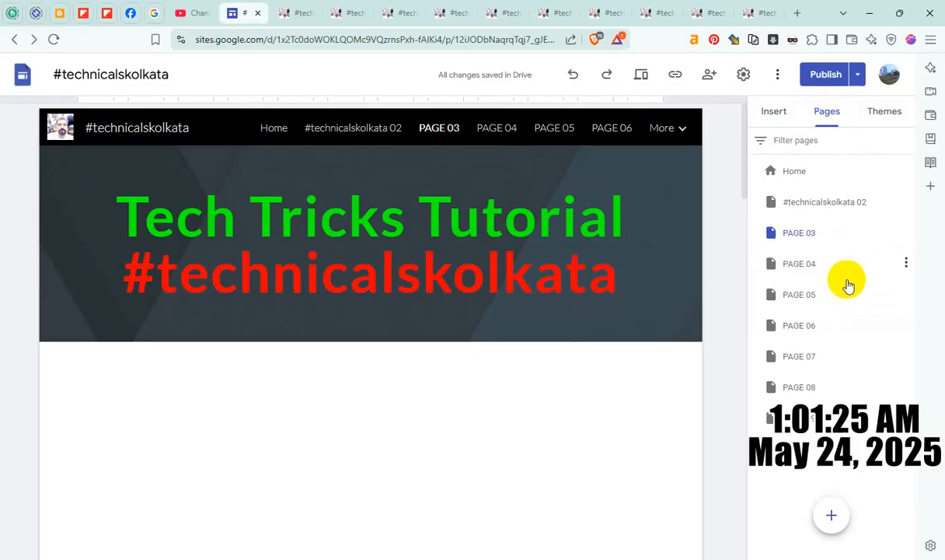
scroll(487, 393, "down", 6)
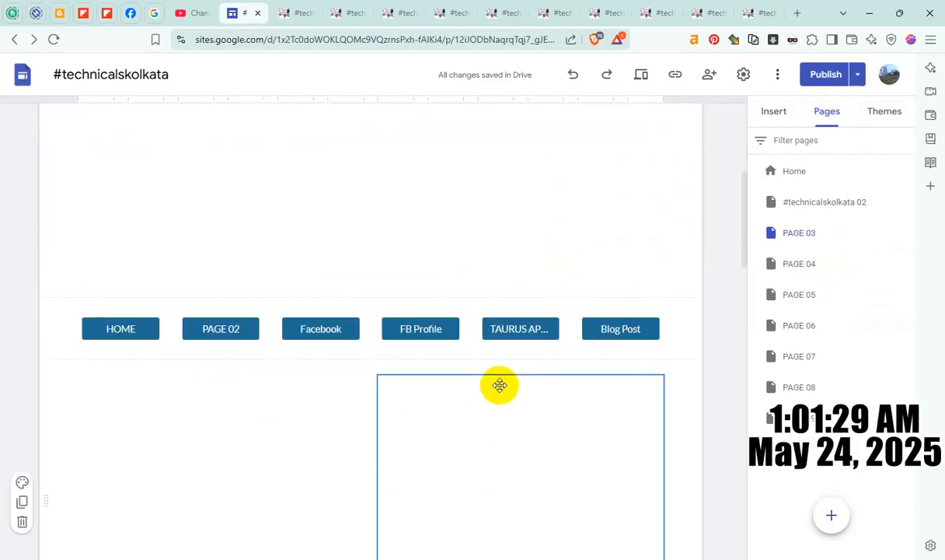
- Rename the PAGE 02 button in PAGE 03's first button row to PAGE 04 and link it to the site's PAGE 04
left_click(245, 328)
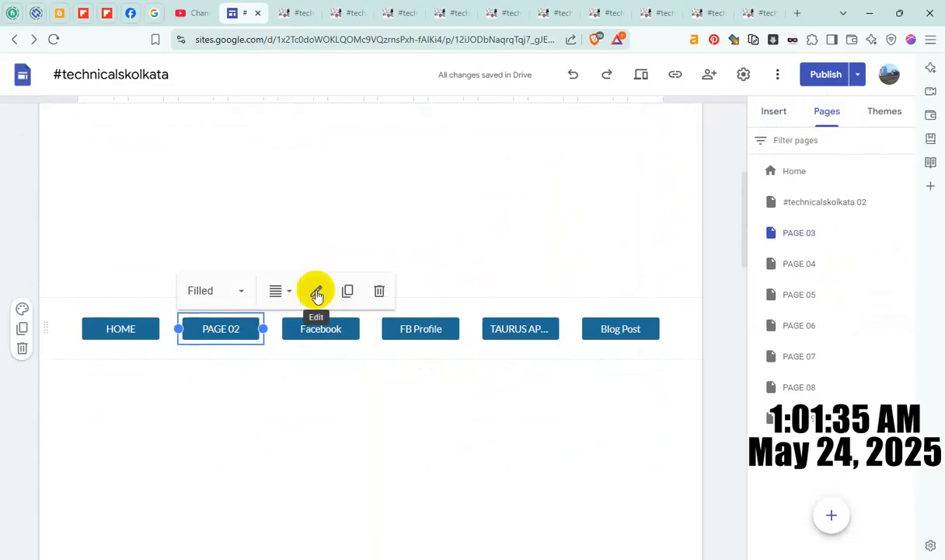
scroll(583, 233, "up", 4)
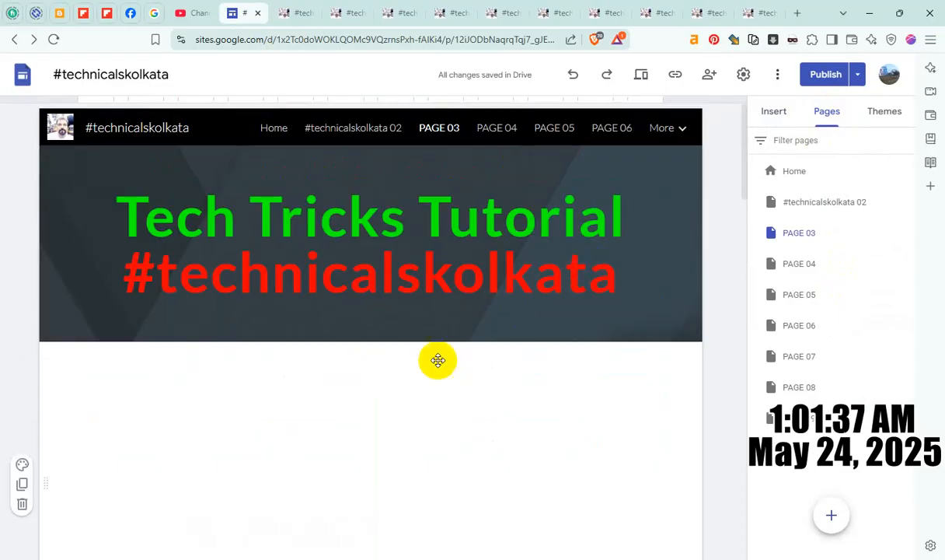
scroll(437, 362, "down", 4)
scroll(437, 364, "down", 2)
scroll(437, 363, "up", 2)
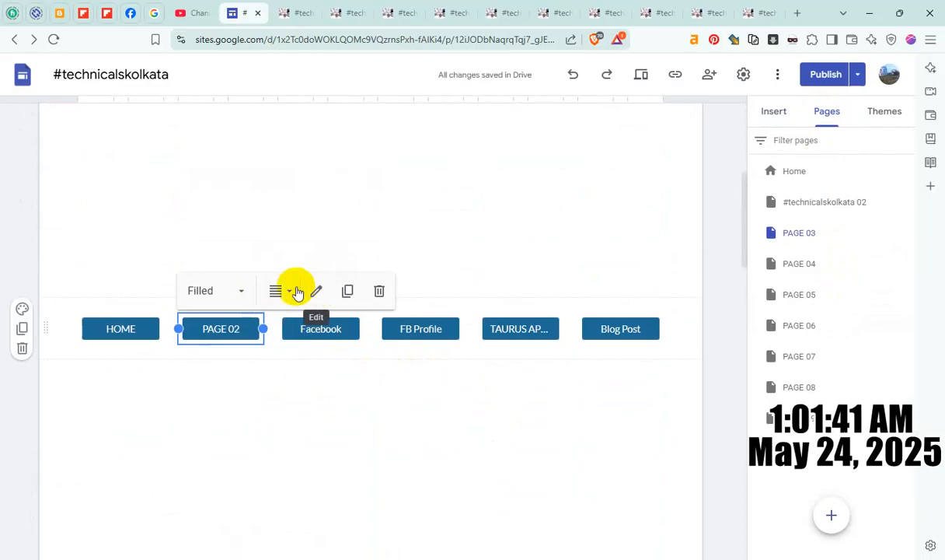
left_click(242, 294)
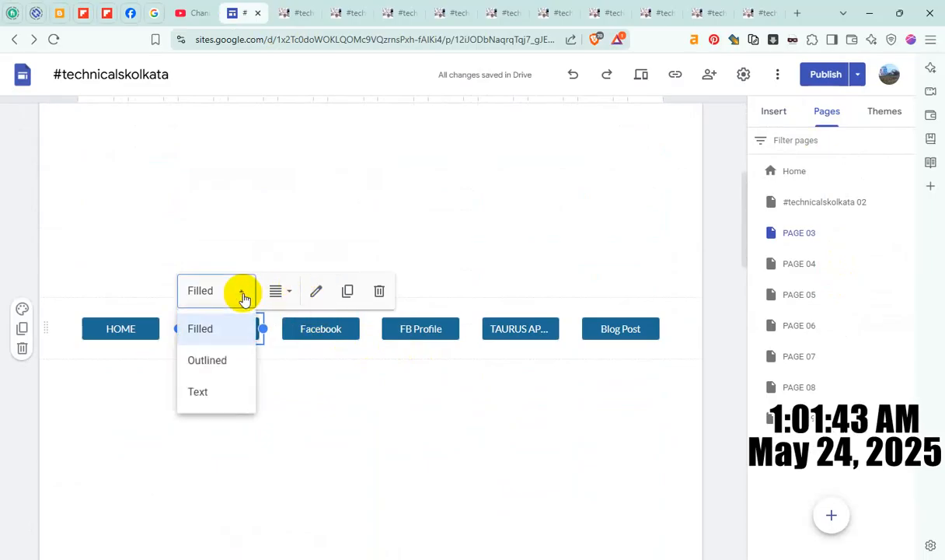
left_click(242, 298)
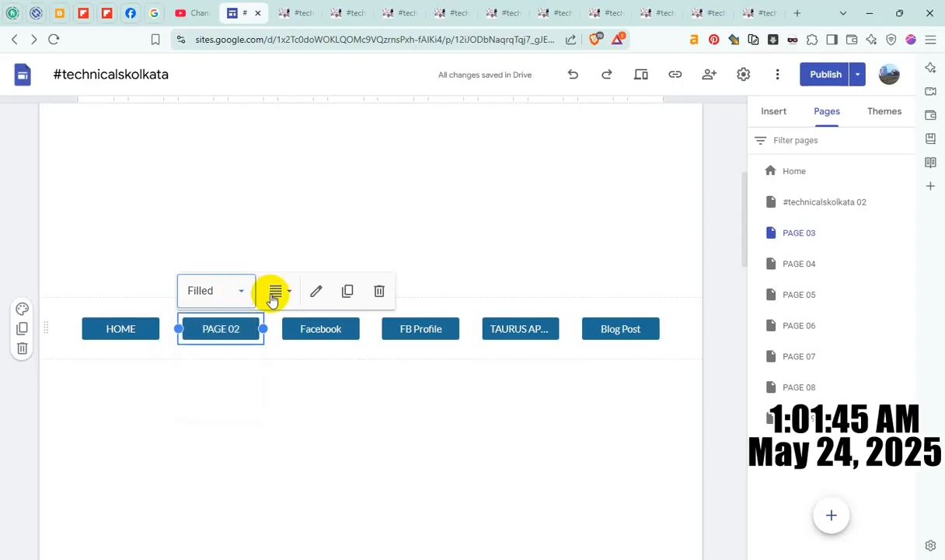
left_click(316, 294)
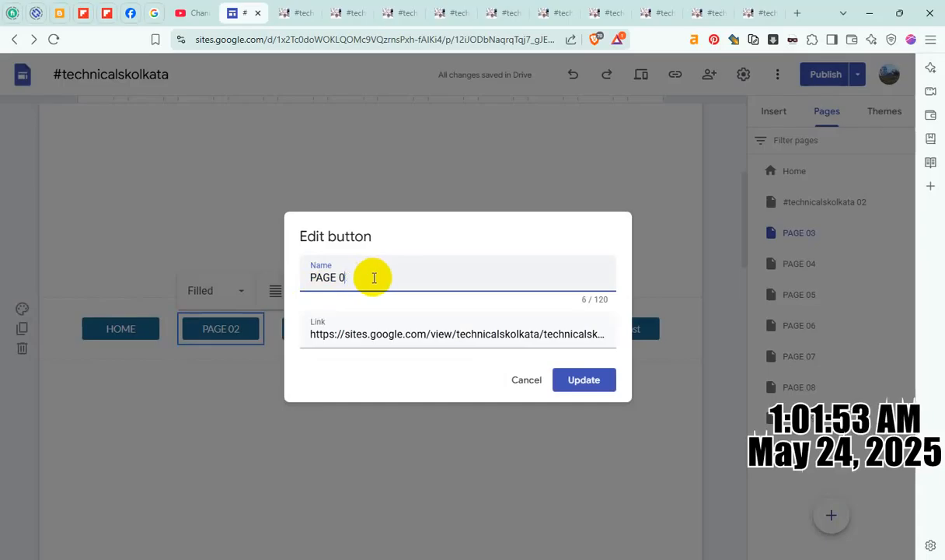
triple_click(429, 334)
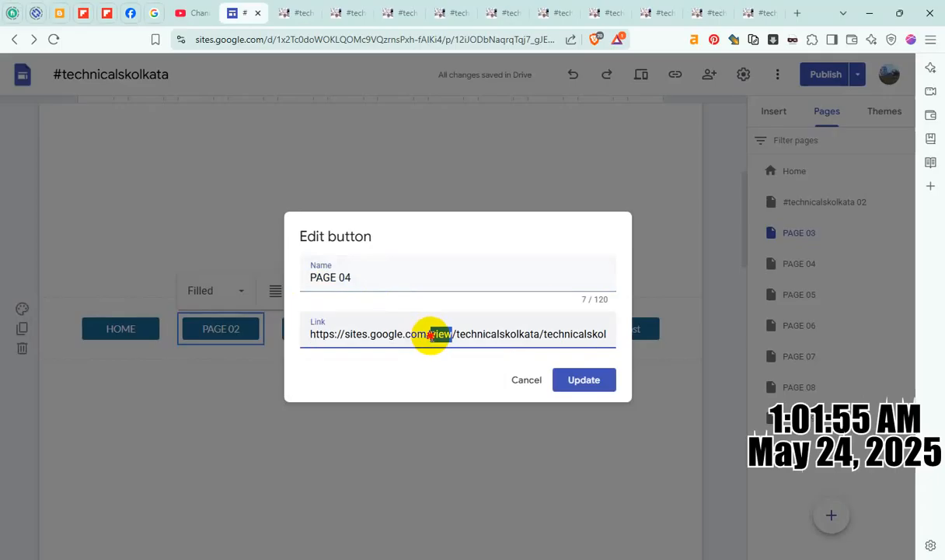
key("BackSpace")
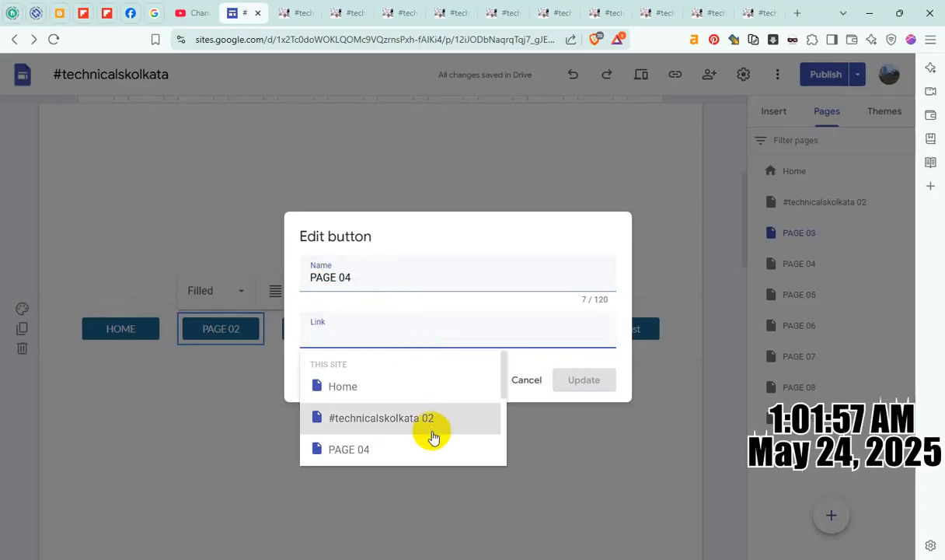
left_click(381, 449)
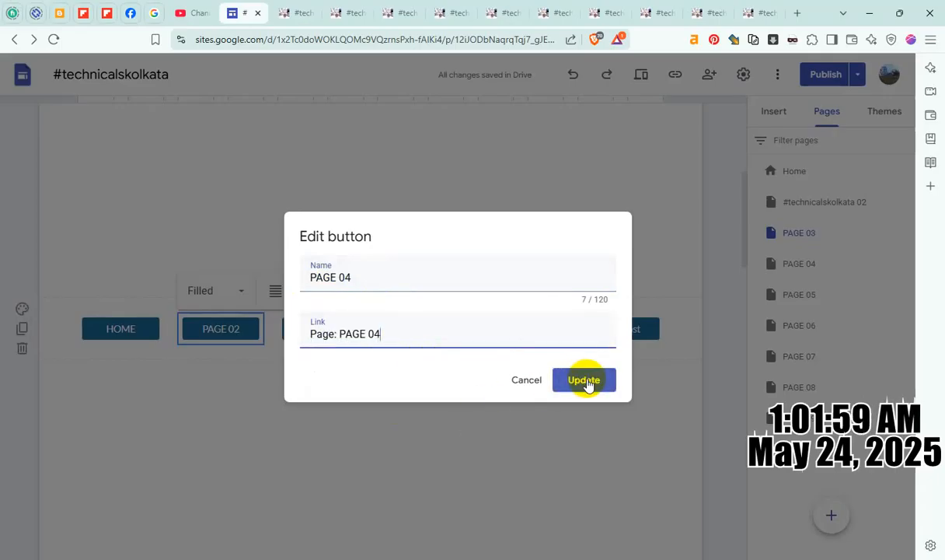
left_click(583, 380)
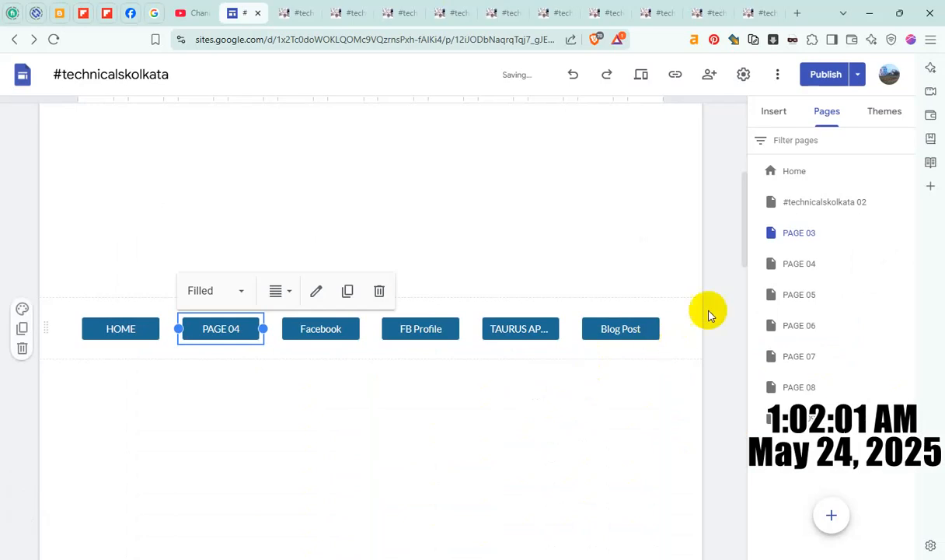
- Publish the updated PAGE 03 and review the navigation button row at its end in the editor
scroll(583, 343, "down", 10)
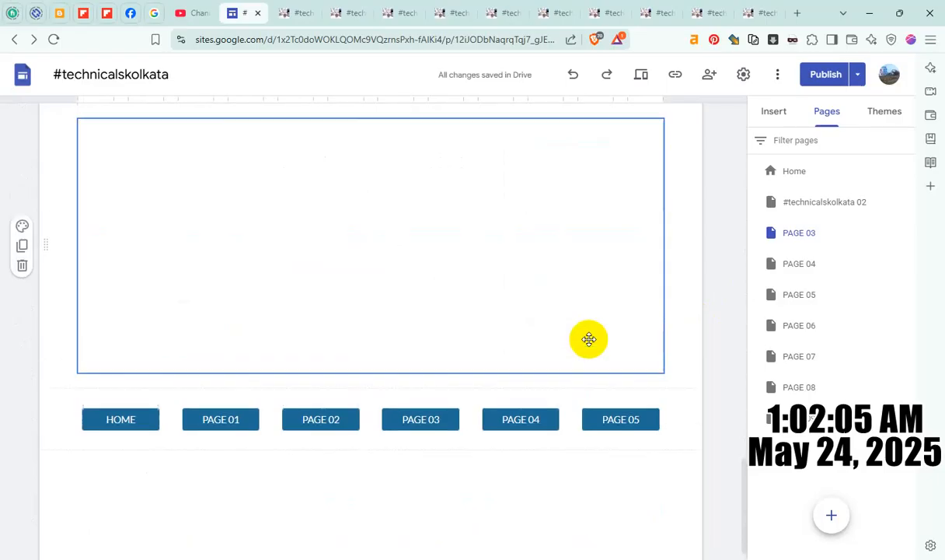
left_click(828, 75)
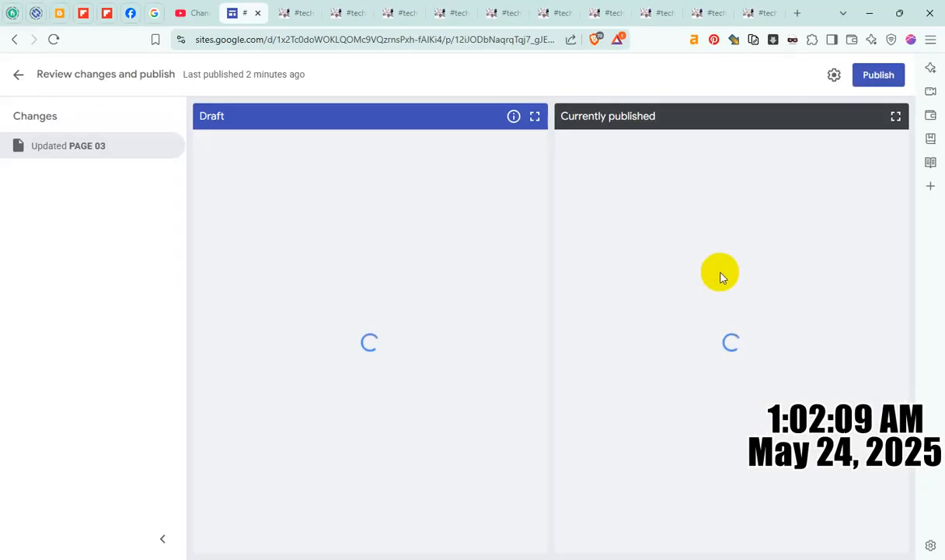
left_click(880, 77)
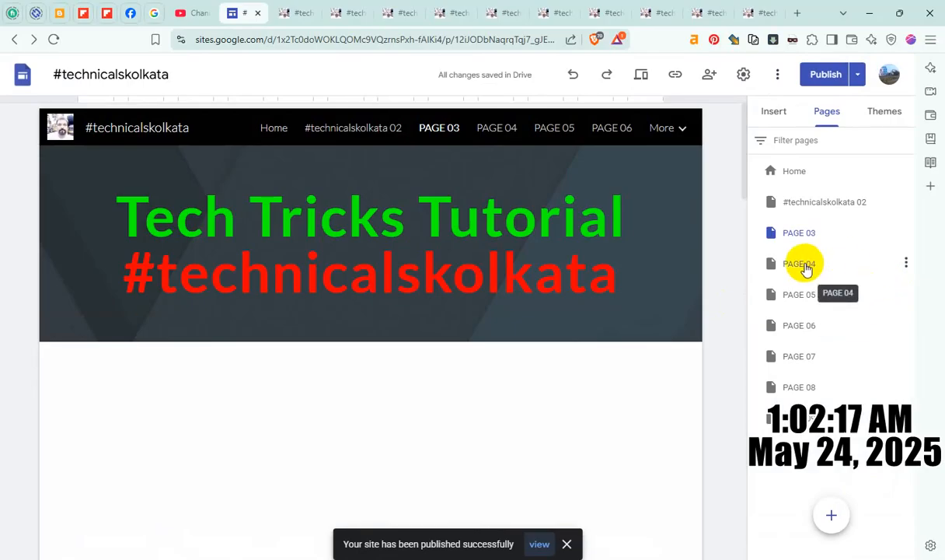
scroll(529, 342, "down", 10)
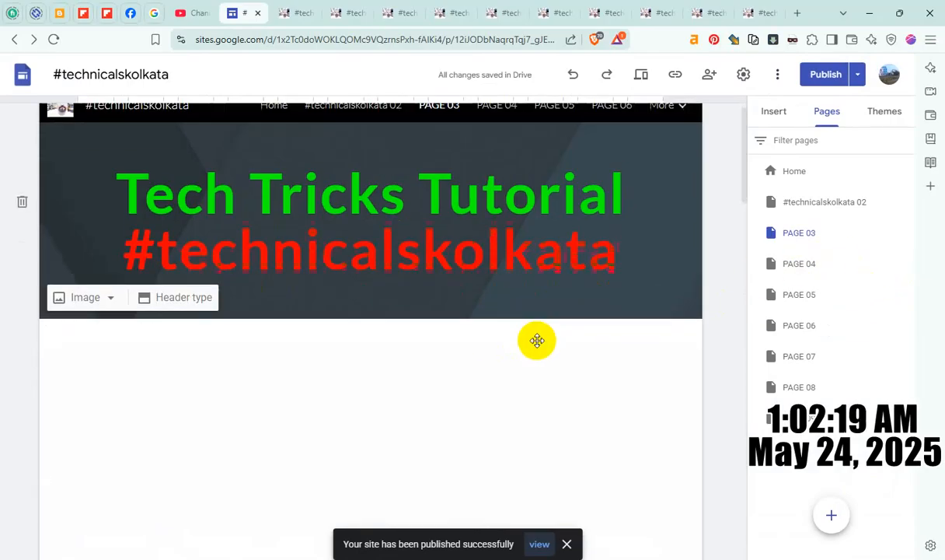
scroll(553, 355, "down", 3)
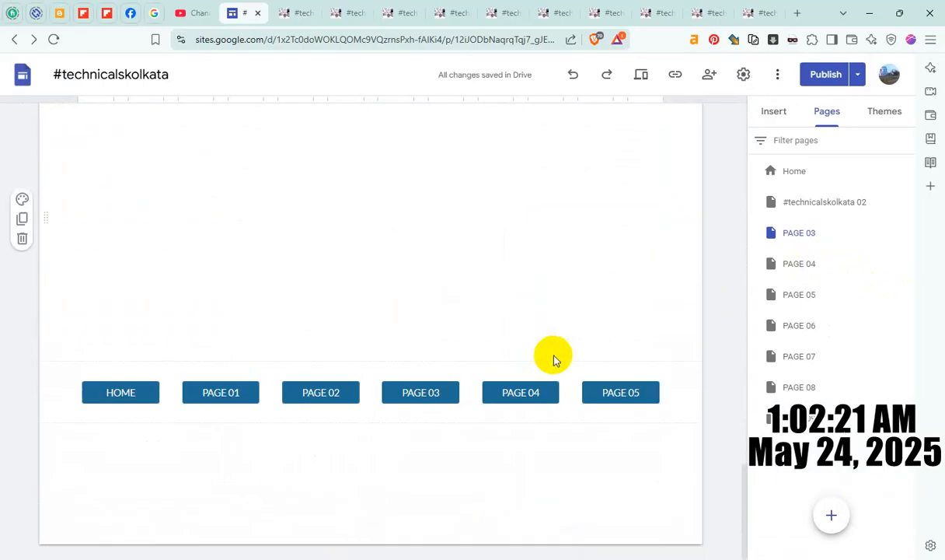
scroll(554, 359, "down", 3)
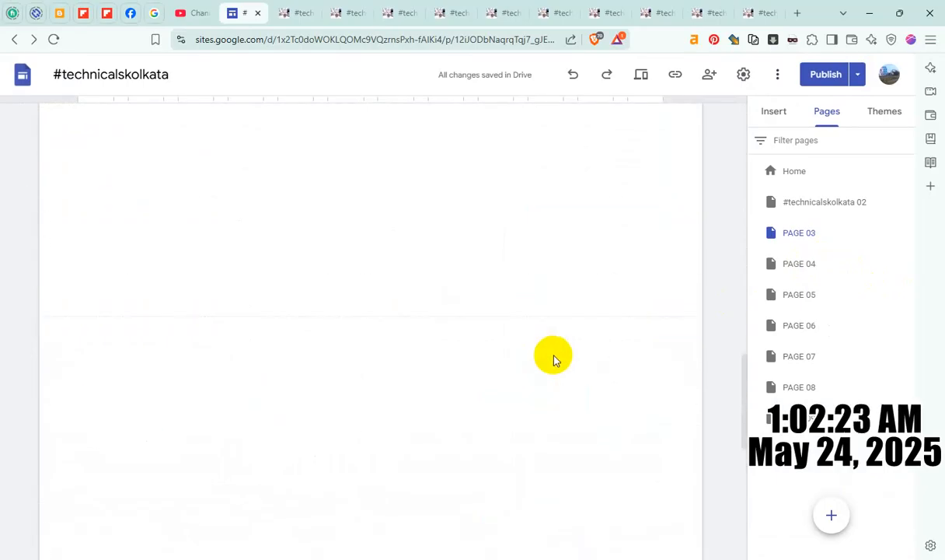
- Examine PAGE 03's content sections and its two navigation button rows in the editor
scroll(554, 359, "up", 3)
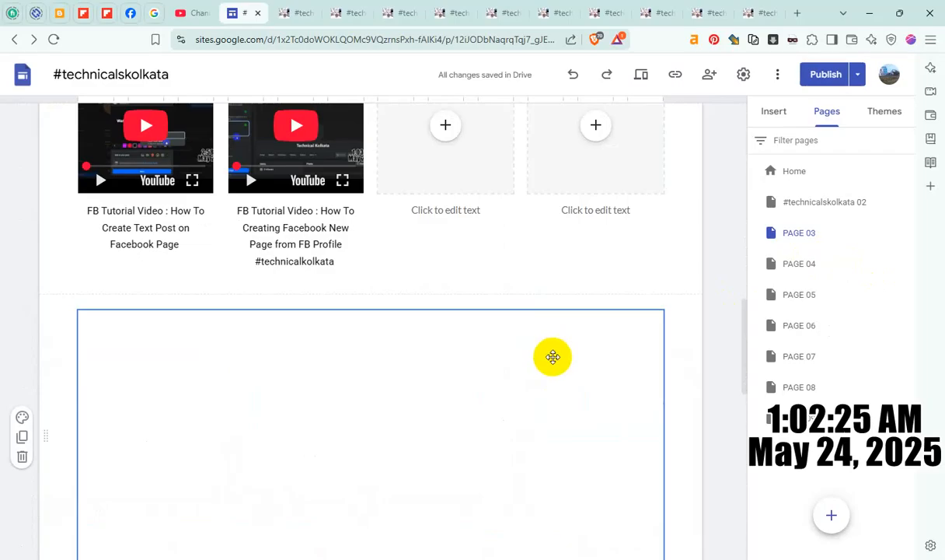
scroll(552, 355, "down", 5)
scroll(552, 360, "down", 1)
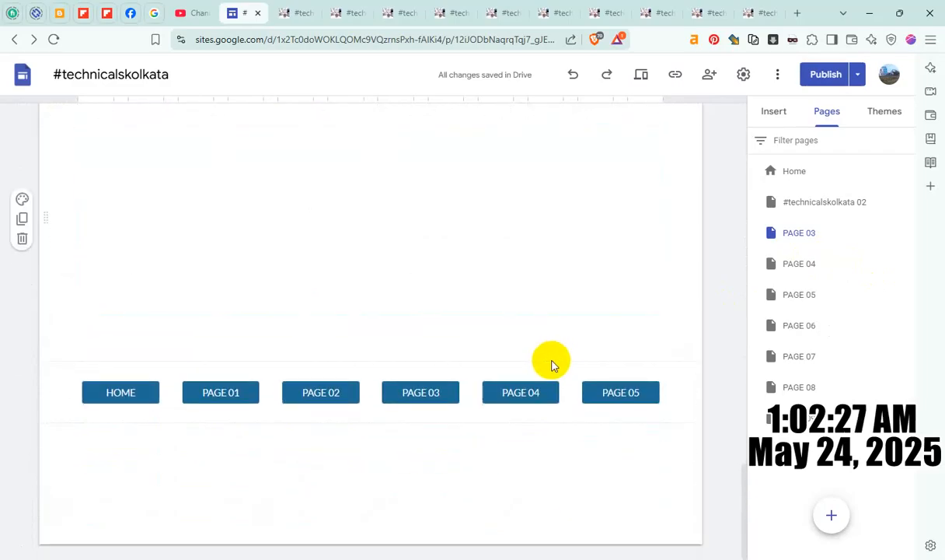
scroll(556, 357, "up", 3)
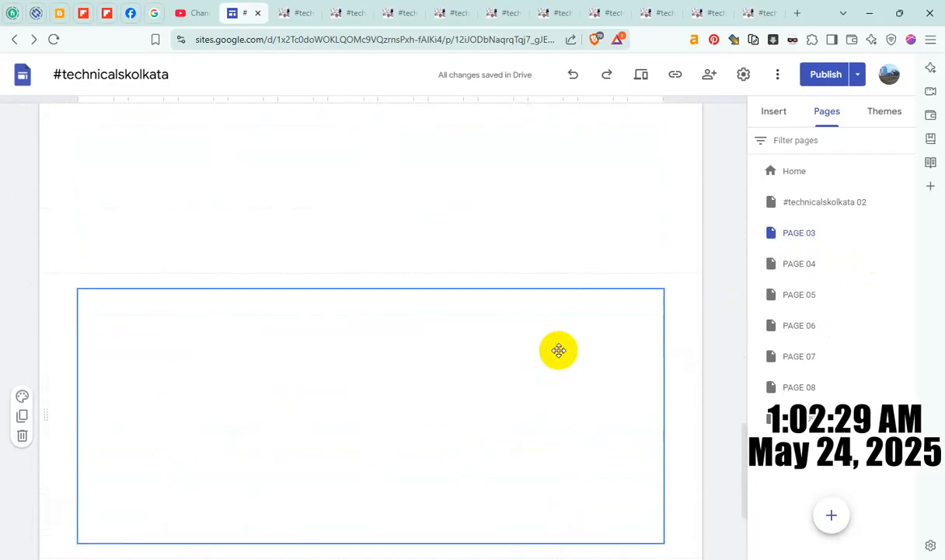
scroll(558, 350, "down", 3)
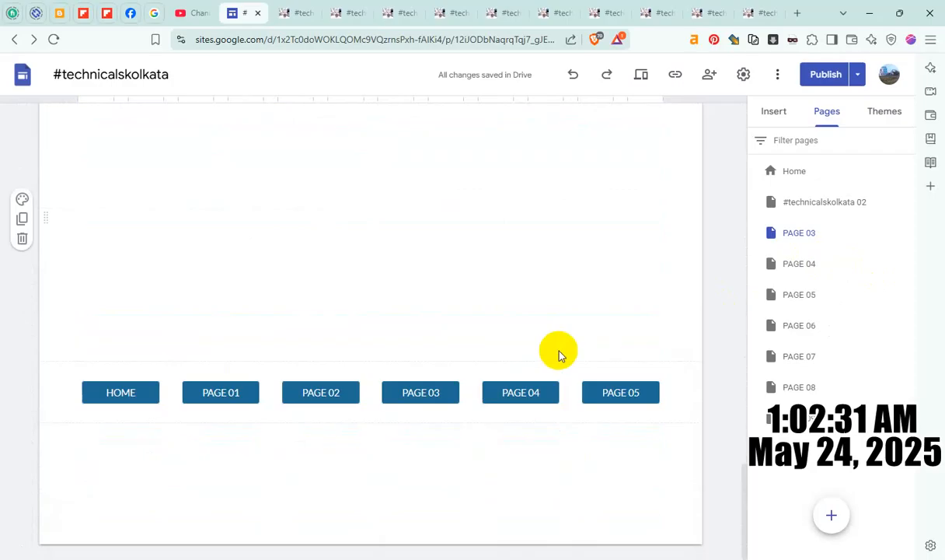
scroll(615, 373, "up", 10)
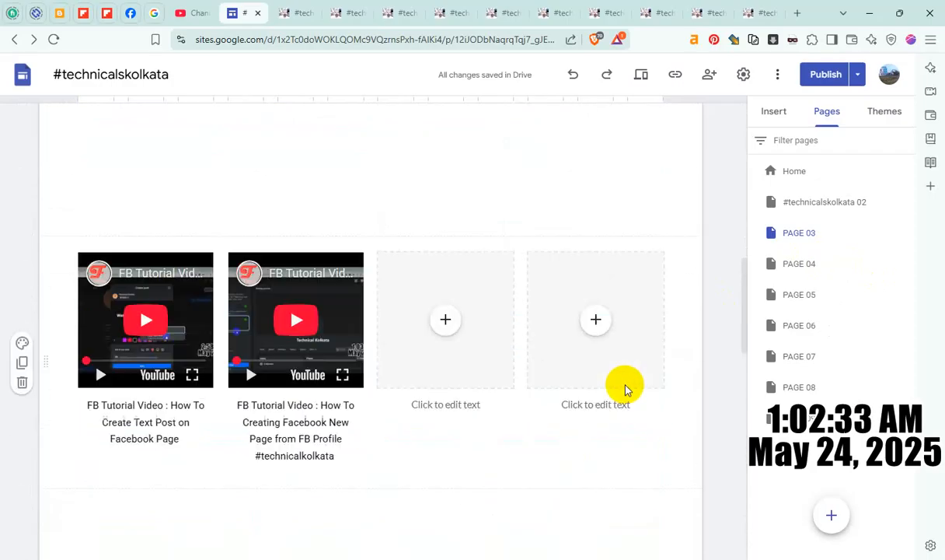
scroll(626, 388, "down", 5)
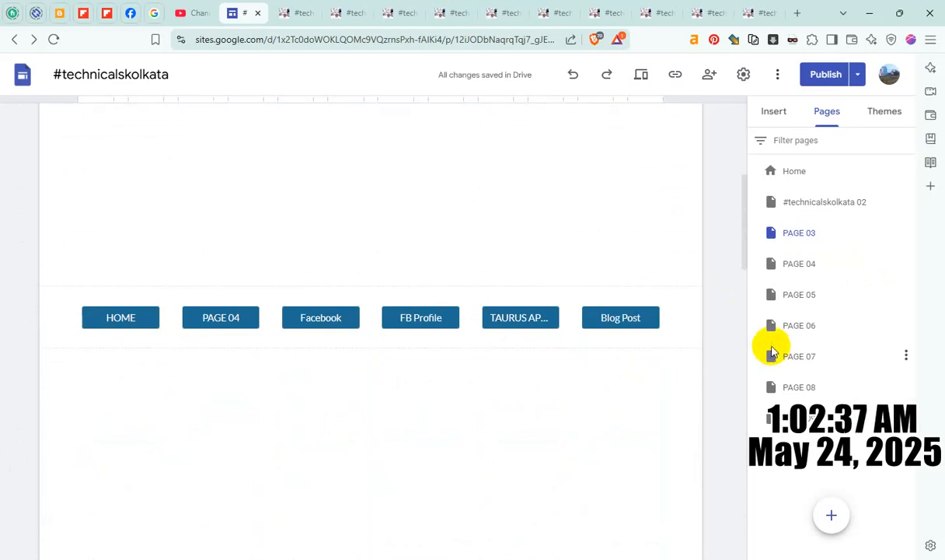
- On PAGE 04, rename the PAGE 02 button in the first button row to PAGE 05 and link it to the site's PAGE 05
left_click(798, 265)
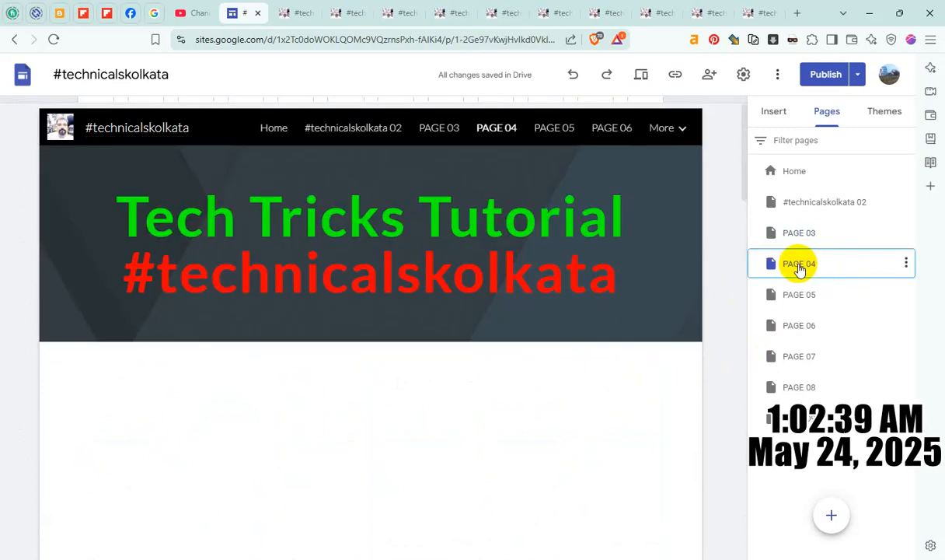
scroll(574, 380, "down", 5)
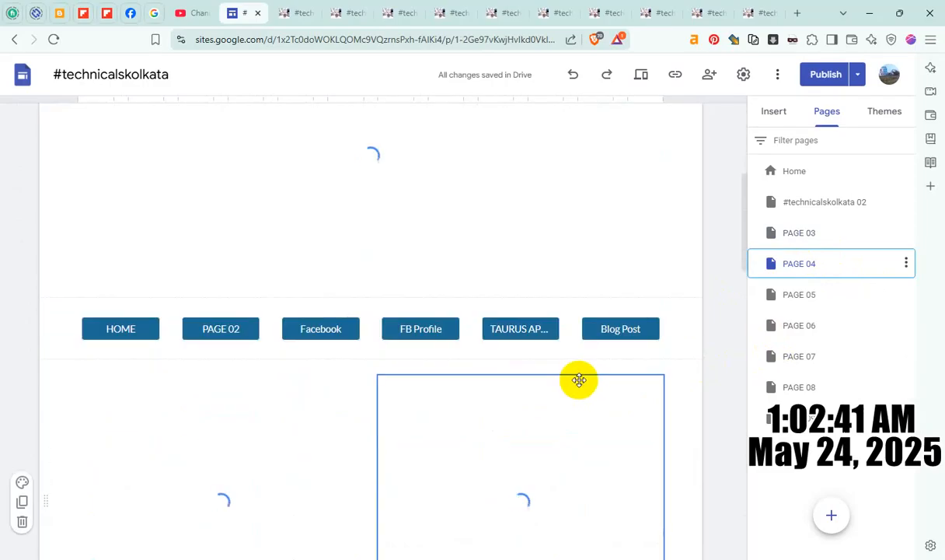
left_click(227, 331)
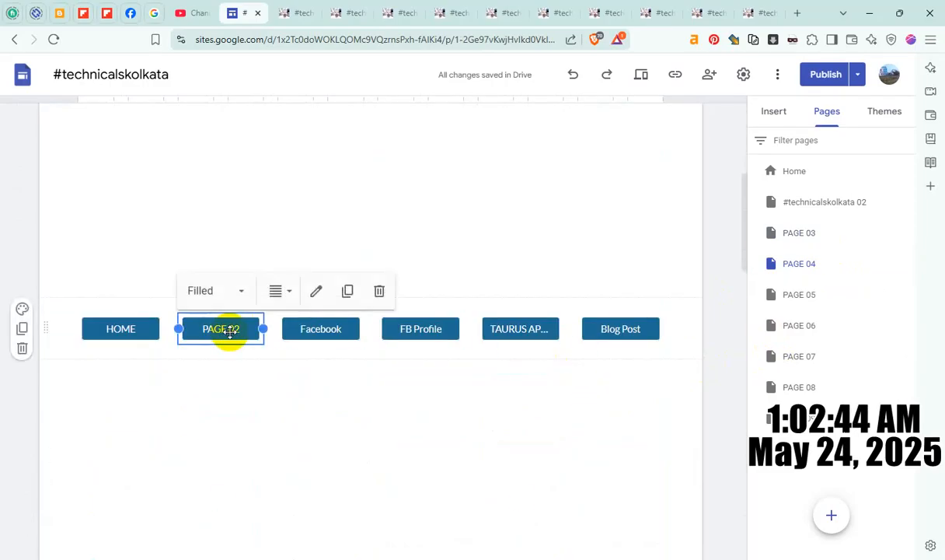
left_click(318, 292)
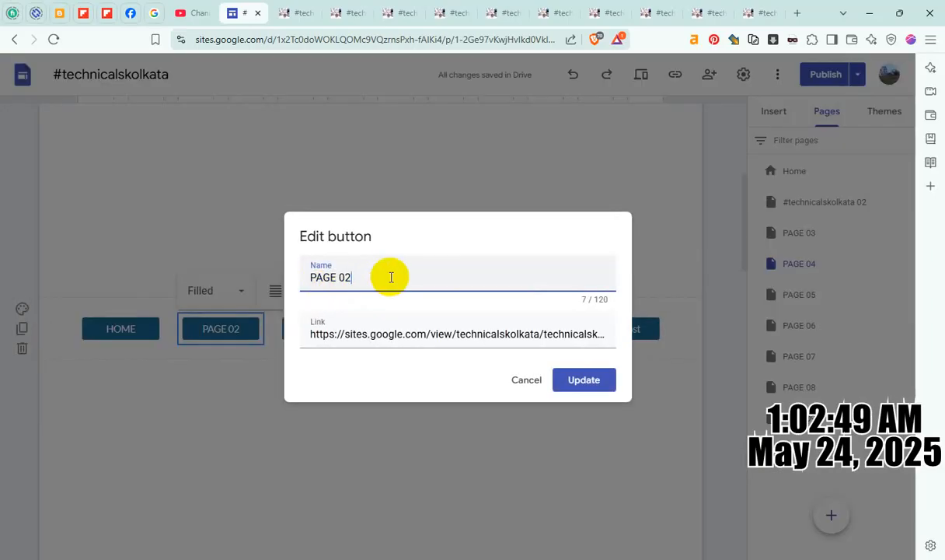
key("BackSpace")
type("5")
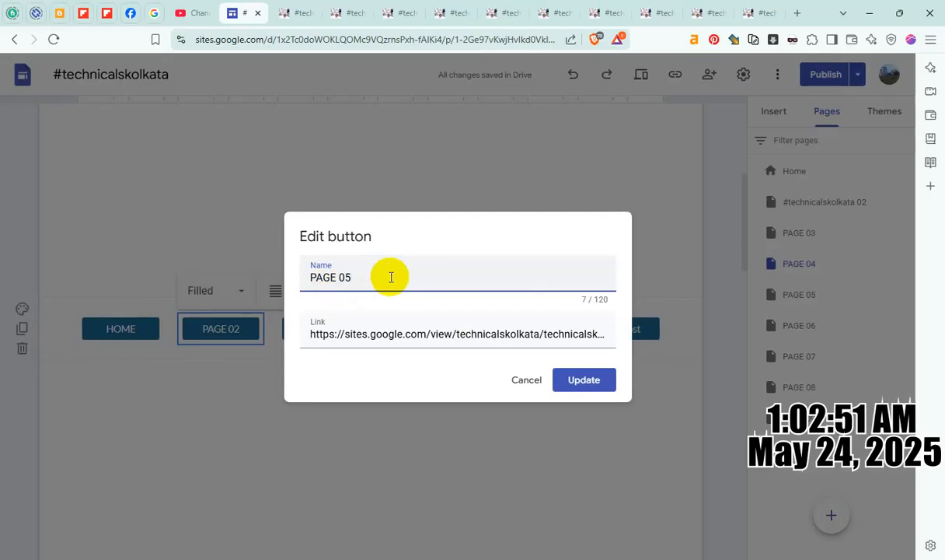
left_click(432, 331)
key("ctrl+a")
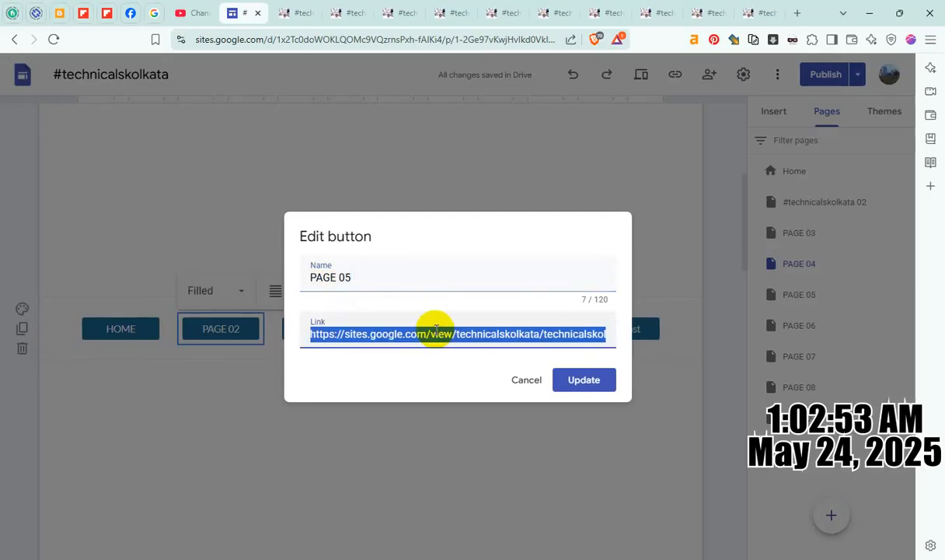
key("BackSpace")
scroll(381, 407, "down", 1)
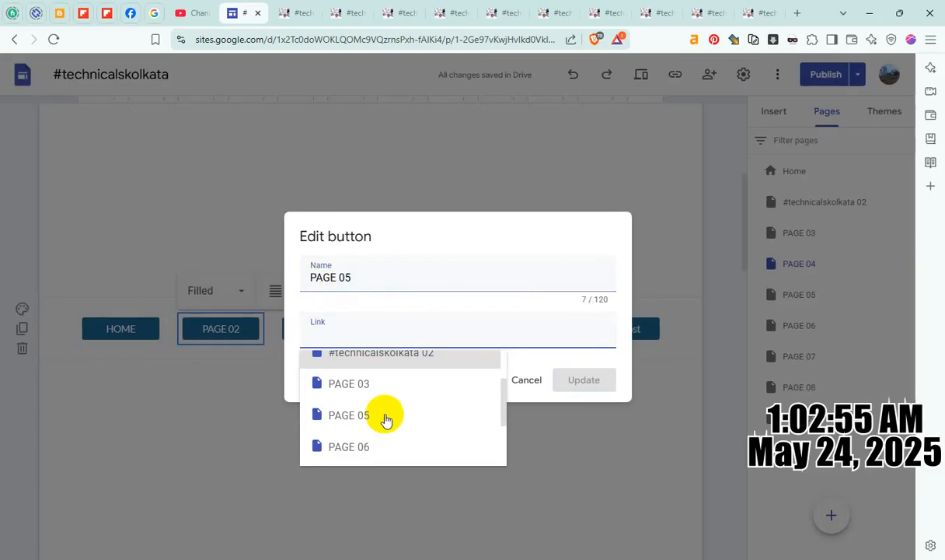
left_click(379, 420)
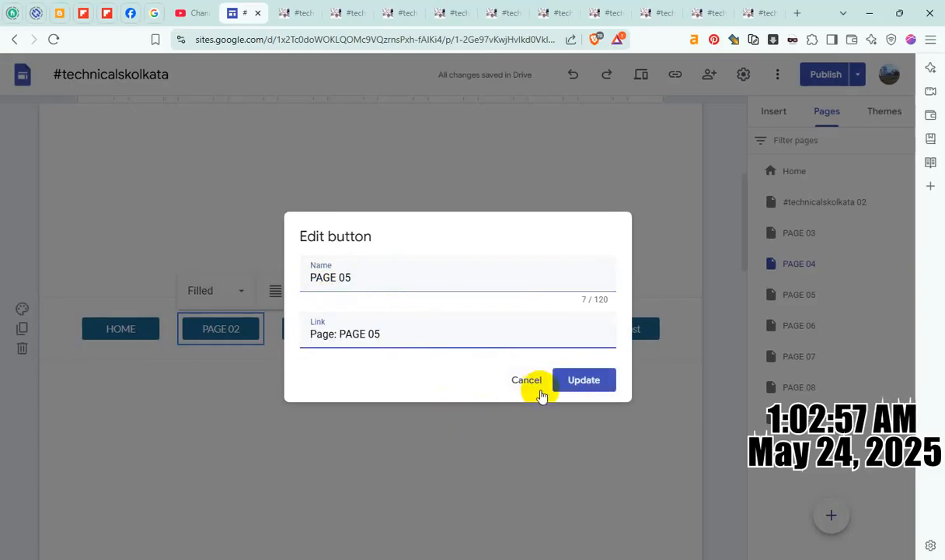
left_click(587, 381)
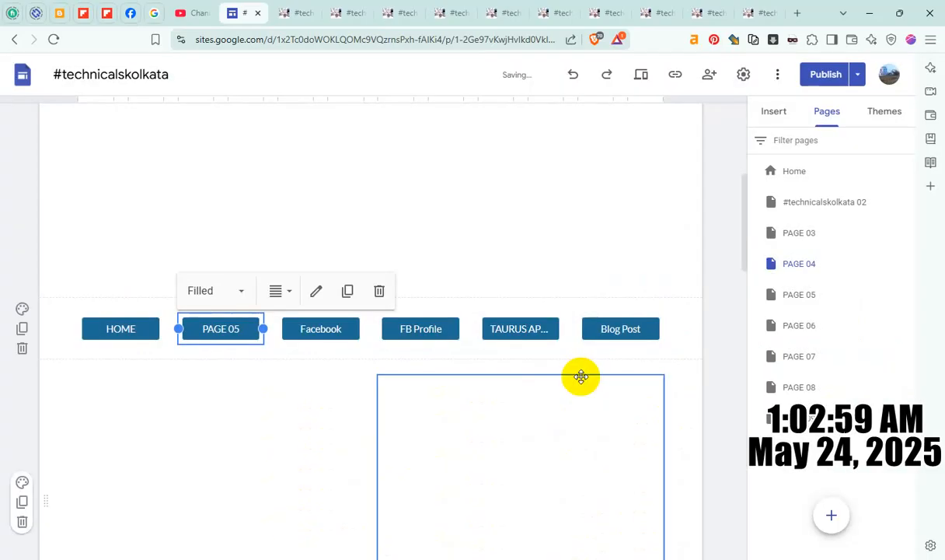
- Link the PAGE 03 button in the row at PAGE 04's end to the site's PAGE 03
scroll(506, 382, "down", 5)
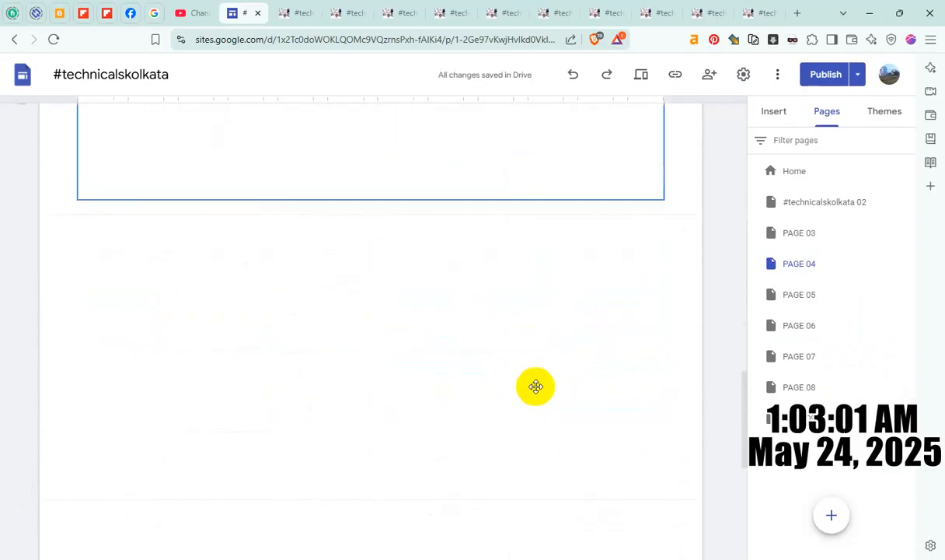
scroll(536, 386, "down", 4)
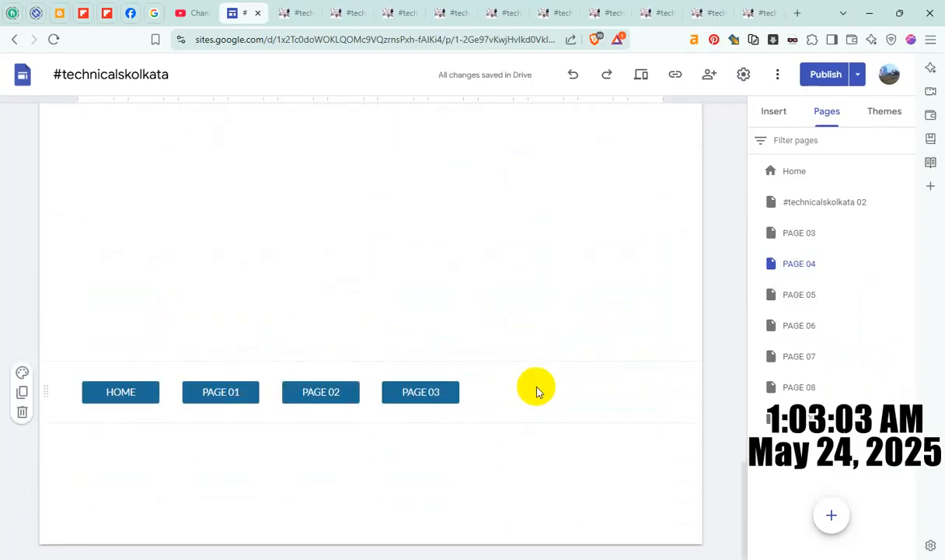
left_click(429, 391)
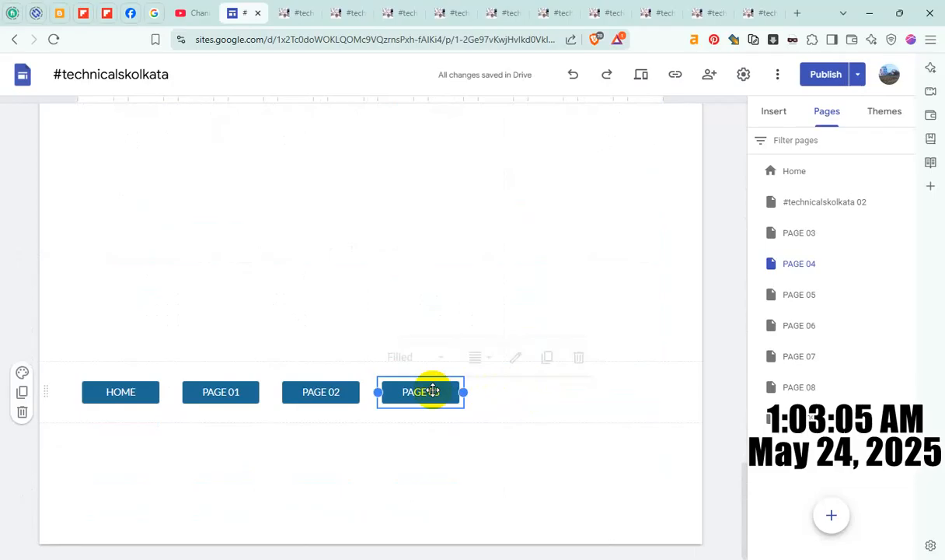
left_click(515, 357)
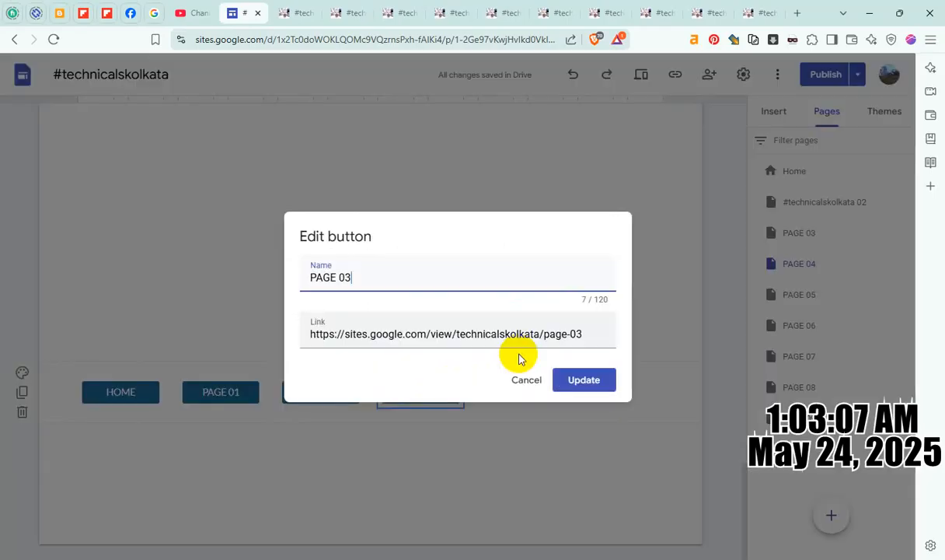
left_click(536, 332)
key("ctrl+a")
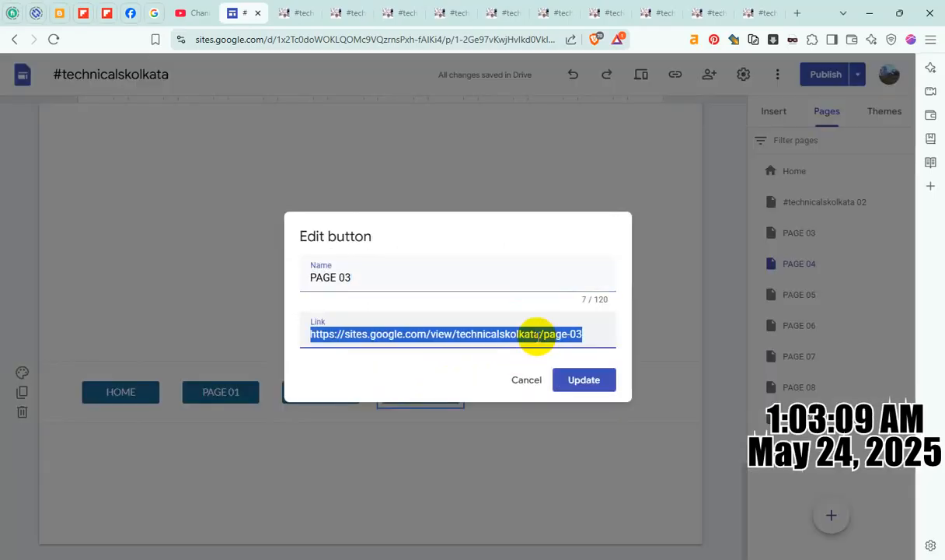
key("BackSpace")
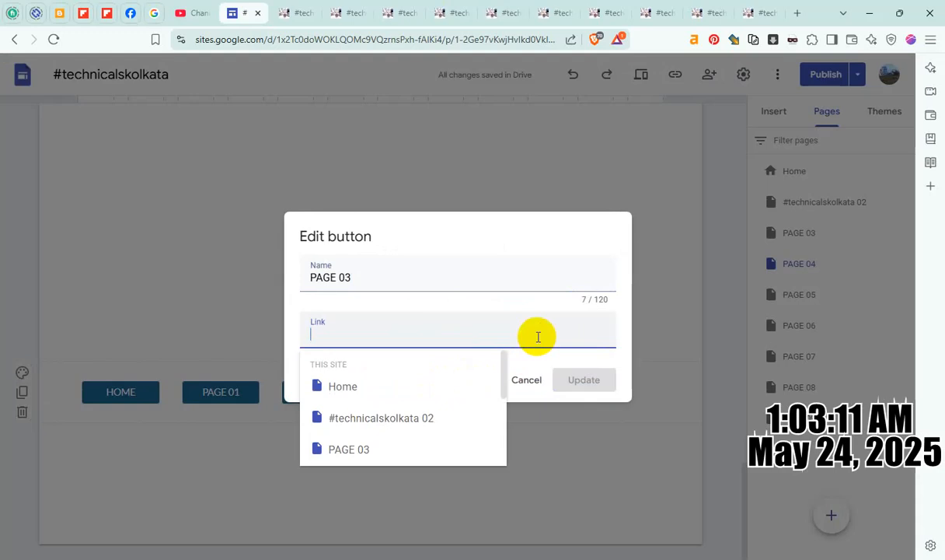
left_click(346, 449)
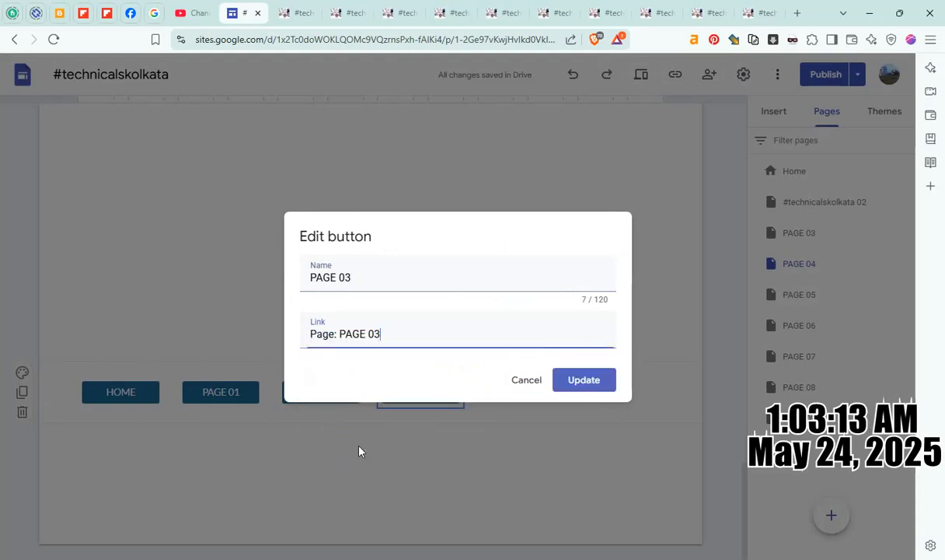
left_click(585, 379)
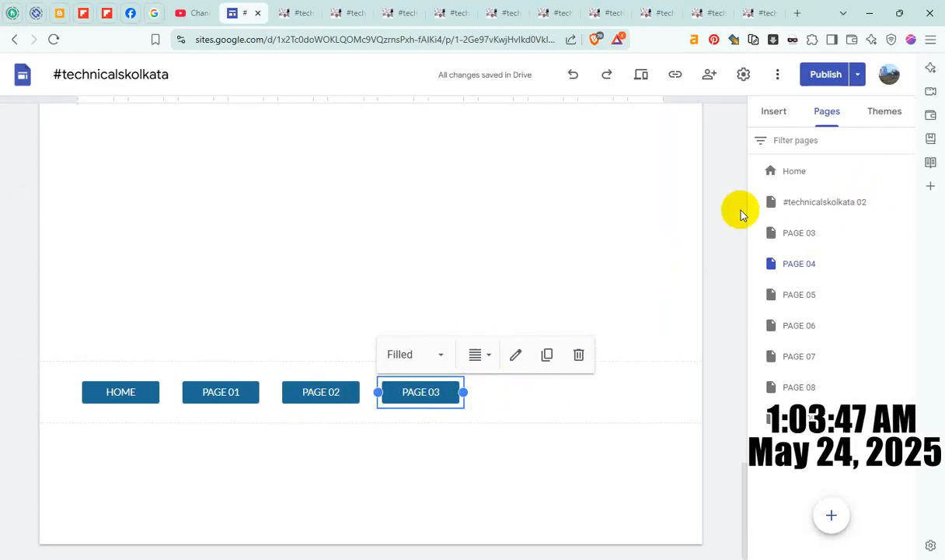
- Delete the PAGE 03, PAGE 02 and PAGE 01 buttons from the row at PAGE 04's end, keeping only HOME
scroll(741, 241, "up", 1)
scroll(700, 272, "up", 3)
scroll(670, 299, "down", 4)
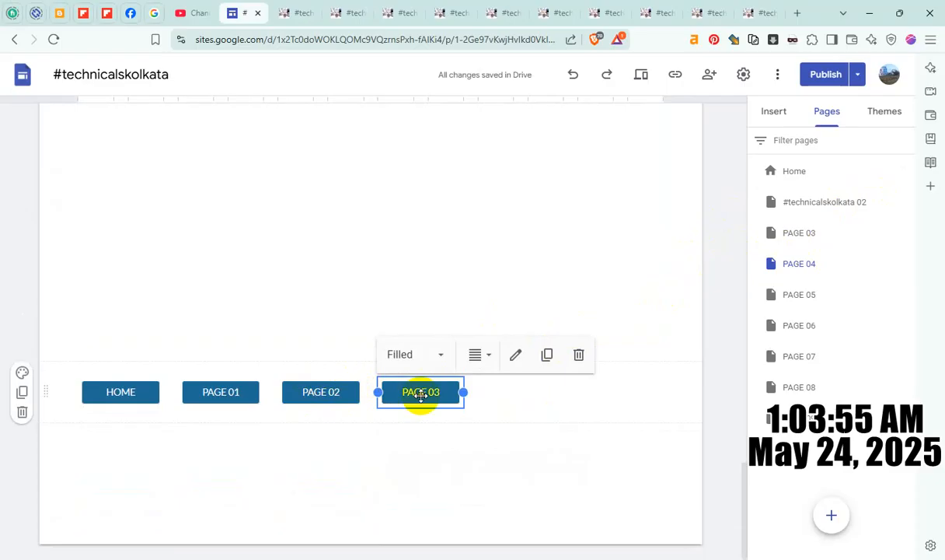
key("Delete")
left_click(322, 389)
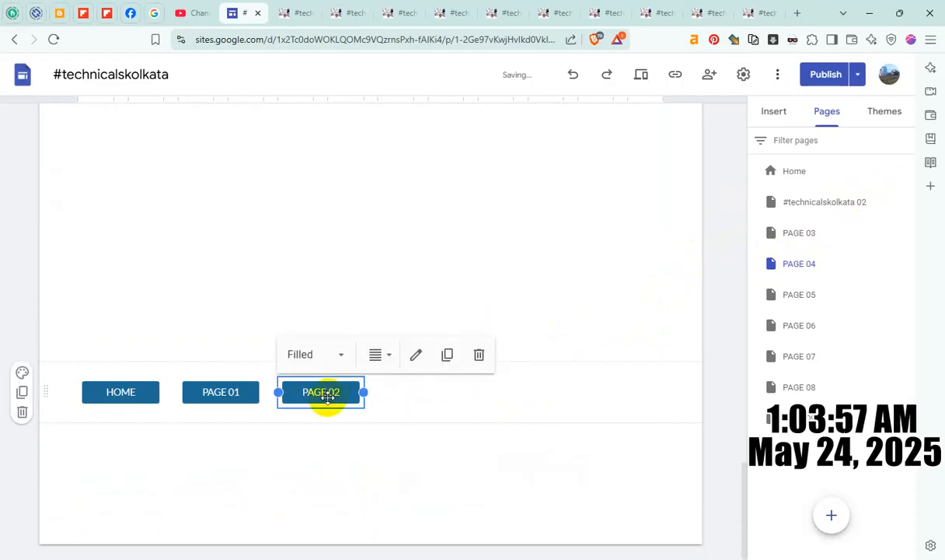
left_click(337, 448)
left_click(322, 392)
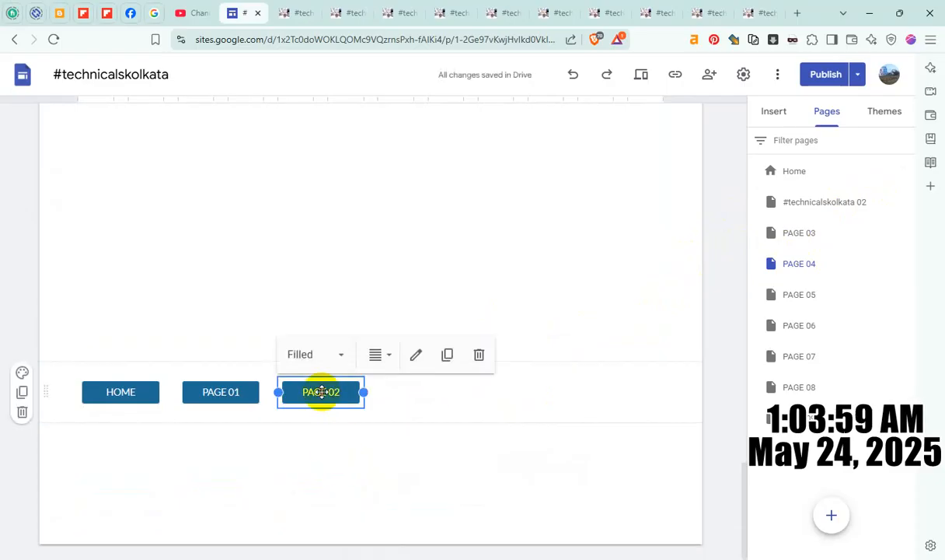
left_click(479, 355)
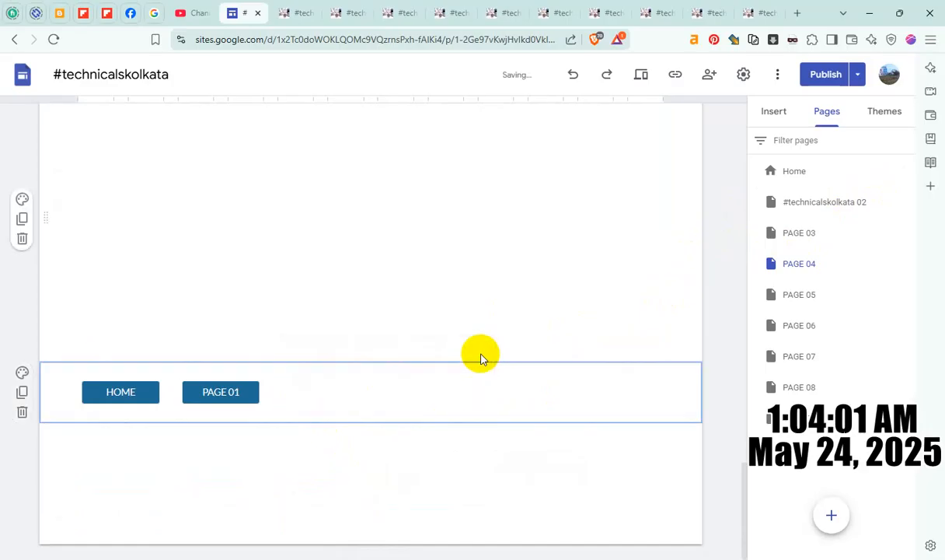
left_click(248, 390)
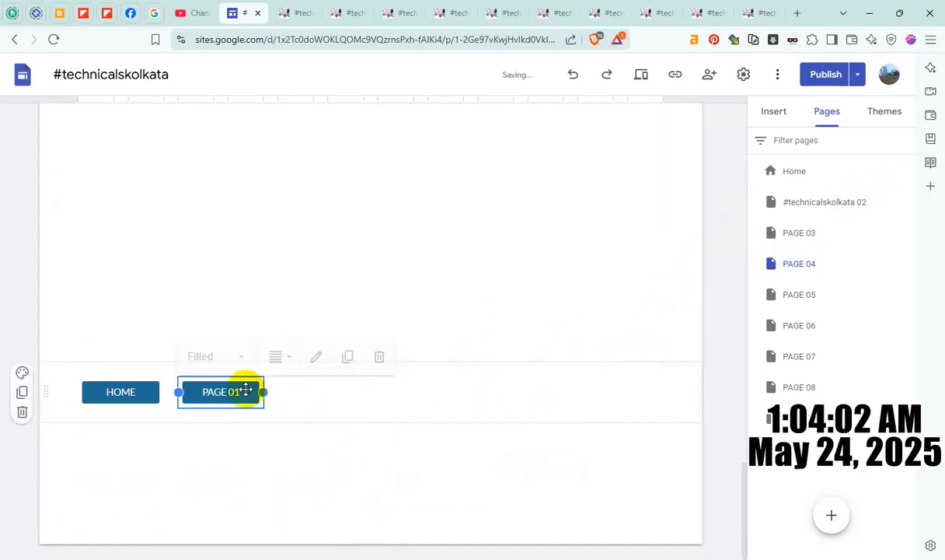
left_click(382, 355)
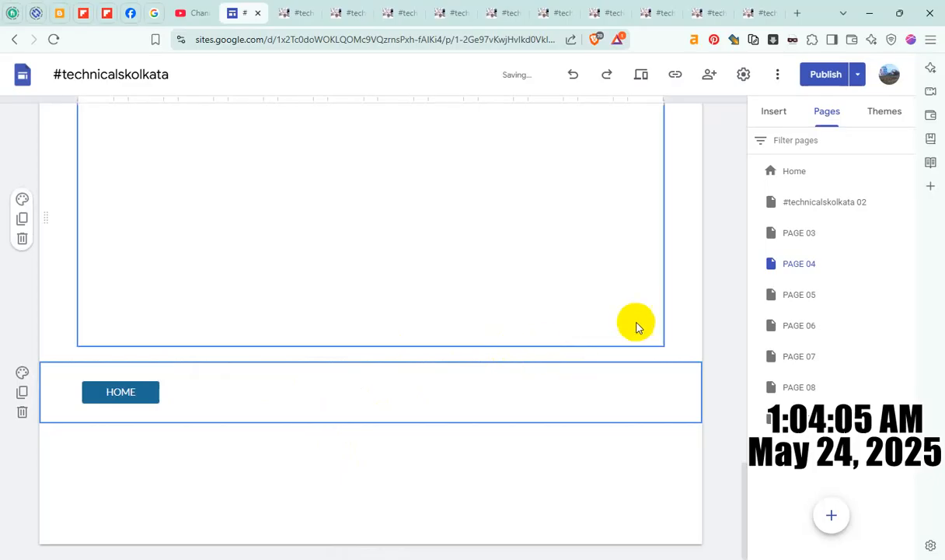
- Start inserting a new button on PAGE 04 and check the navigation button row on the published #technicalskolkata 02 page
left_click(774, 118)
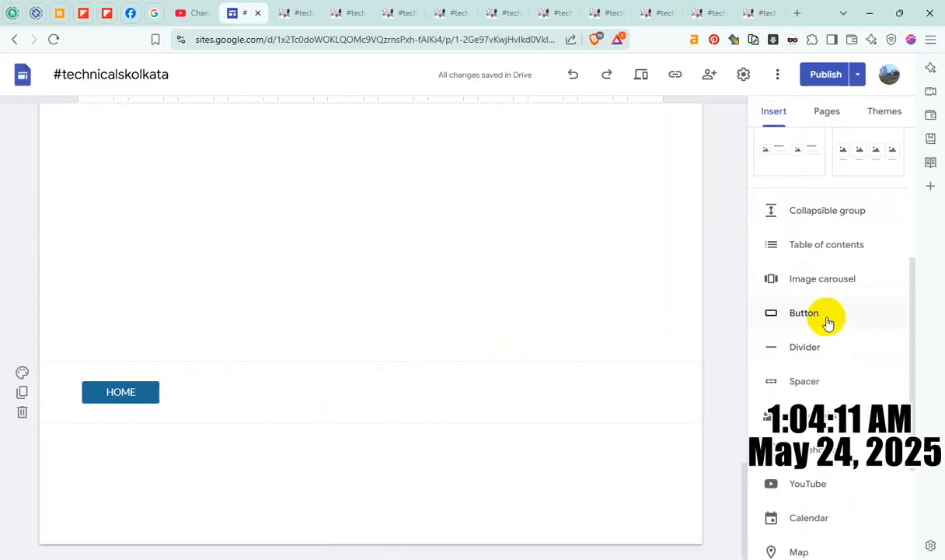
scroll(606, 281, "up", 20)
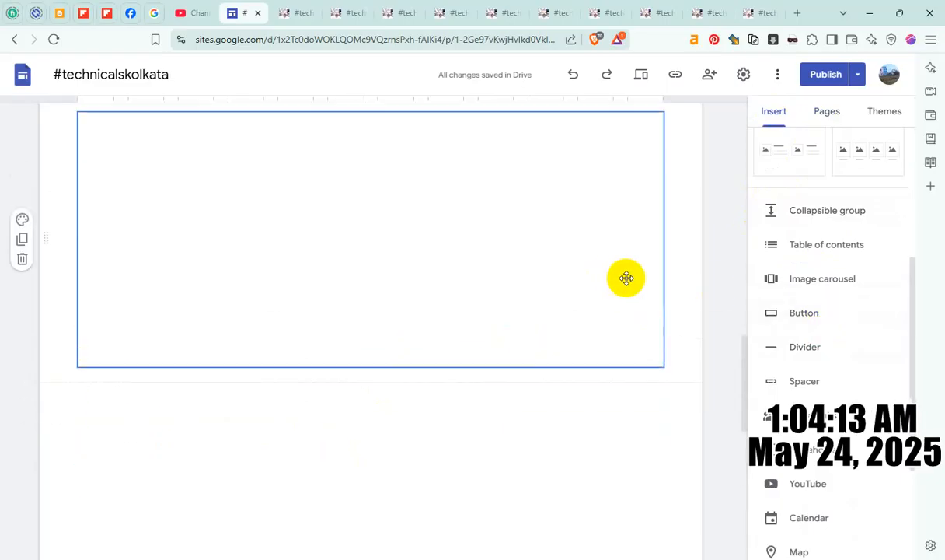
scroll(631, 277, "down", 10)
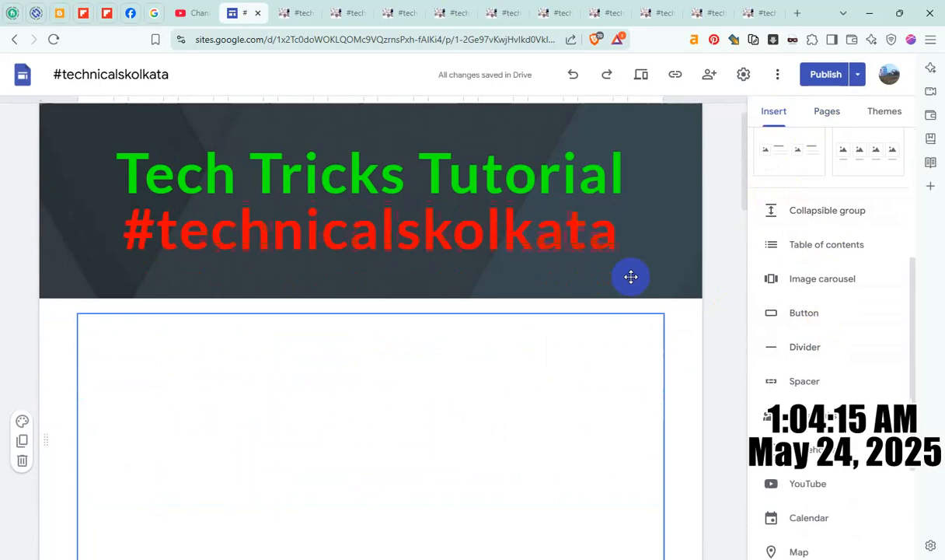
scroll(631, 276, "down", 3)
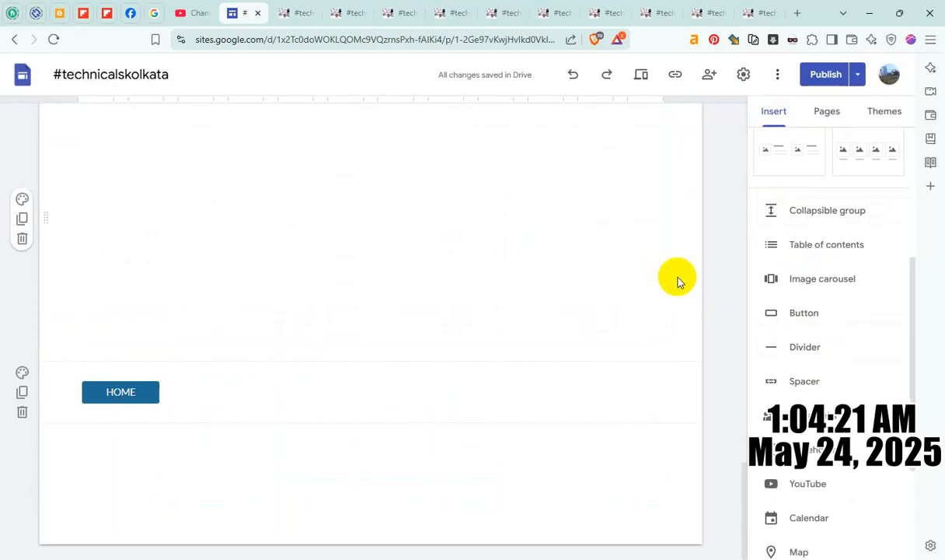
left_click(825, 317)
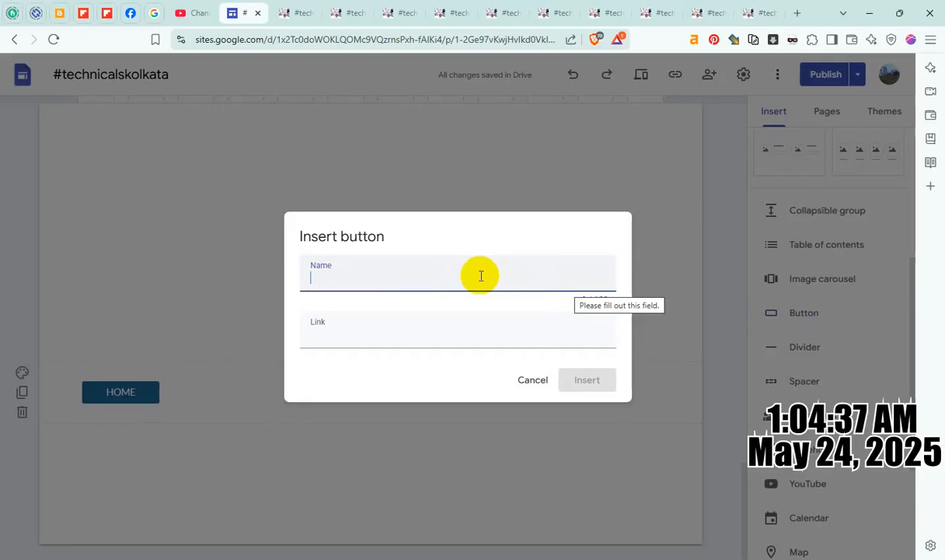
left_click(387, 13)
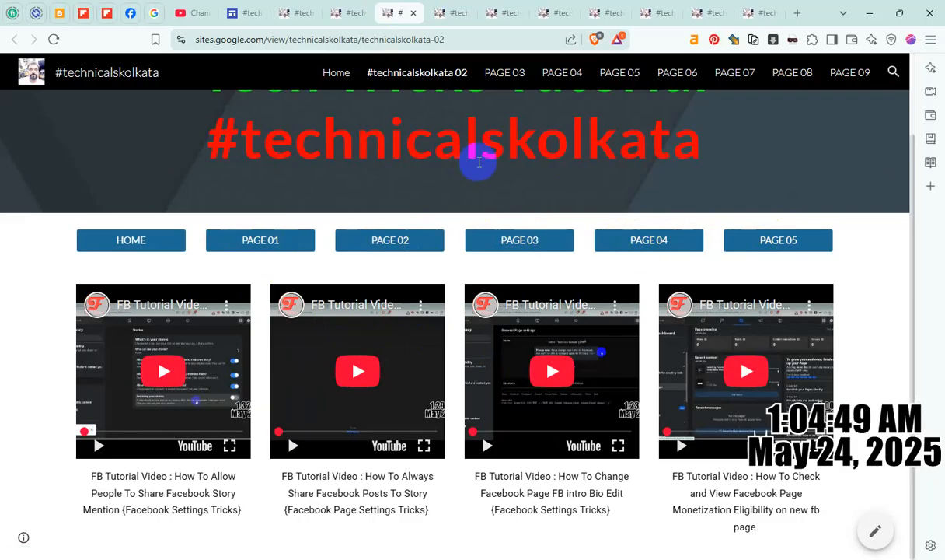
left_click(239, 14)
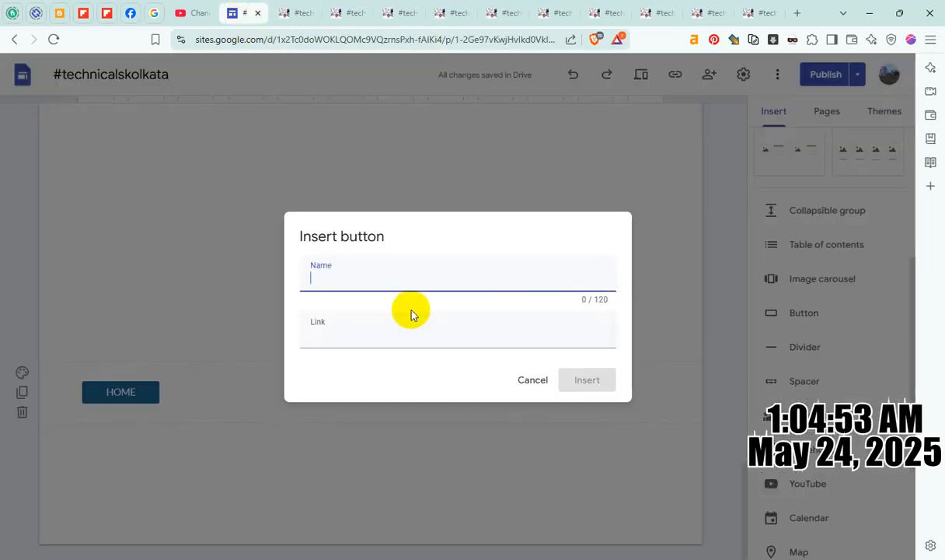
- Insert a PAGE 02 button linked to the site's #technicalskolkata 02 page and place it beside HOME in PAGE 04's end row
left_click(391, 279)
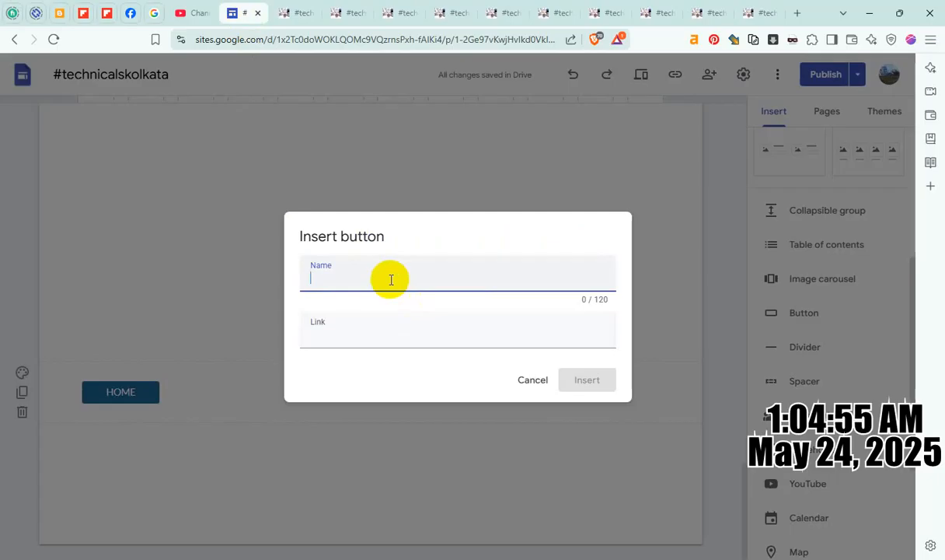
type("PAG")
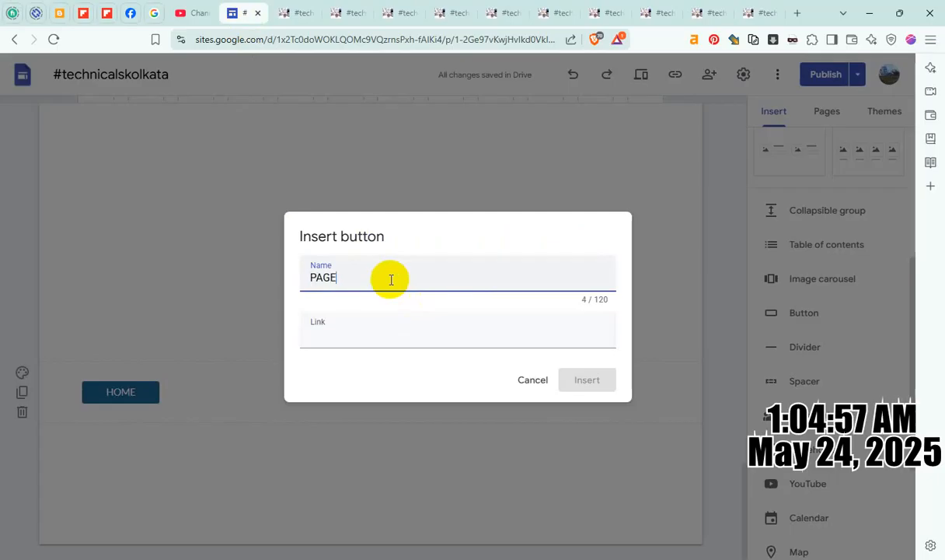
type("E ")
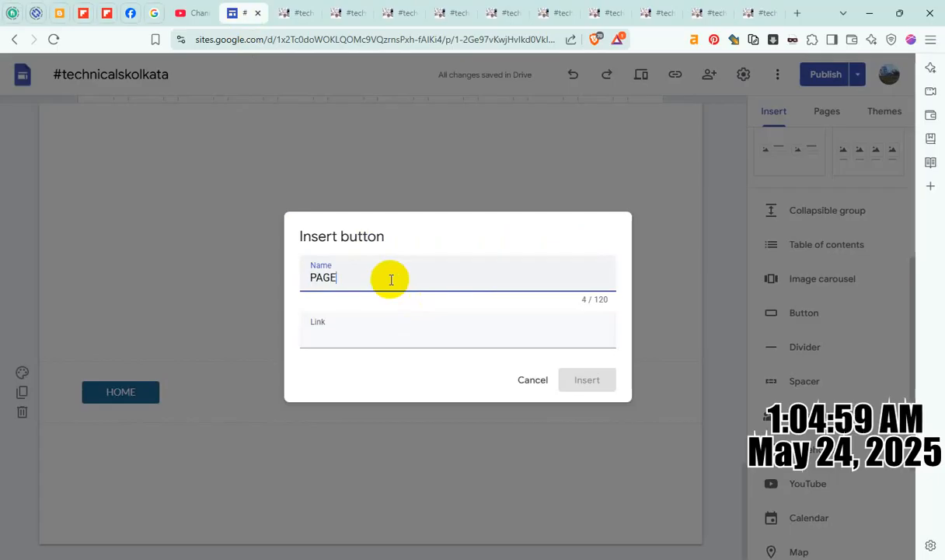
type("02")
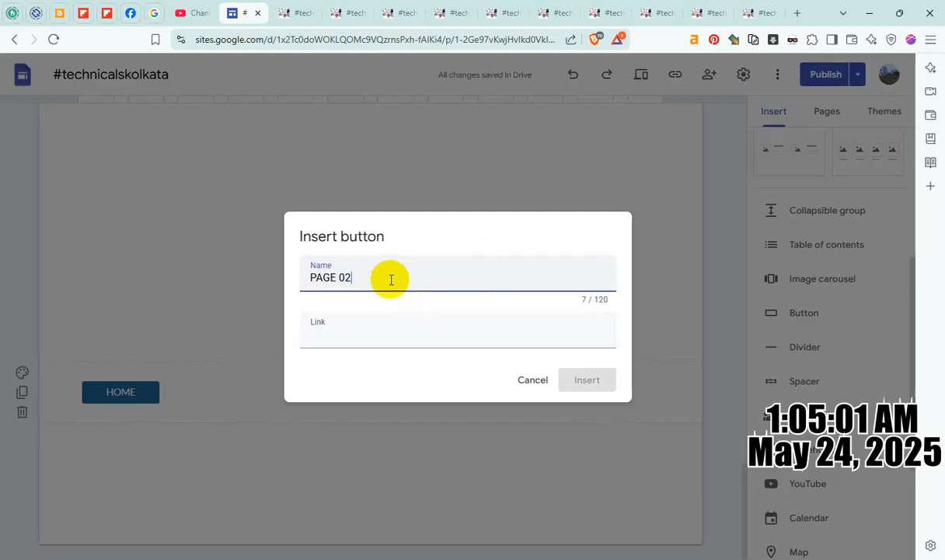
left_click(370, 335)
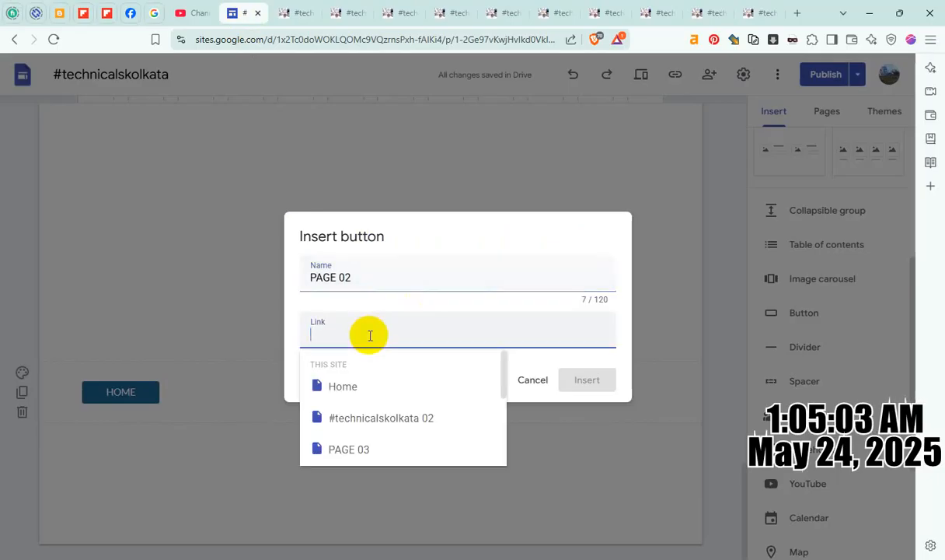
left_click(384, 416)
left_click(597, 380)
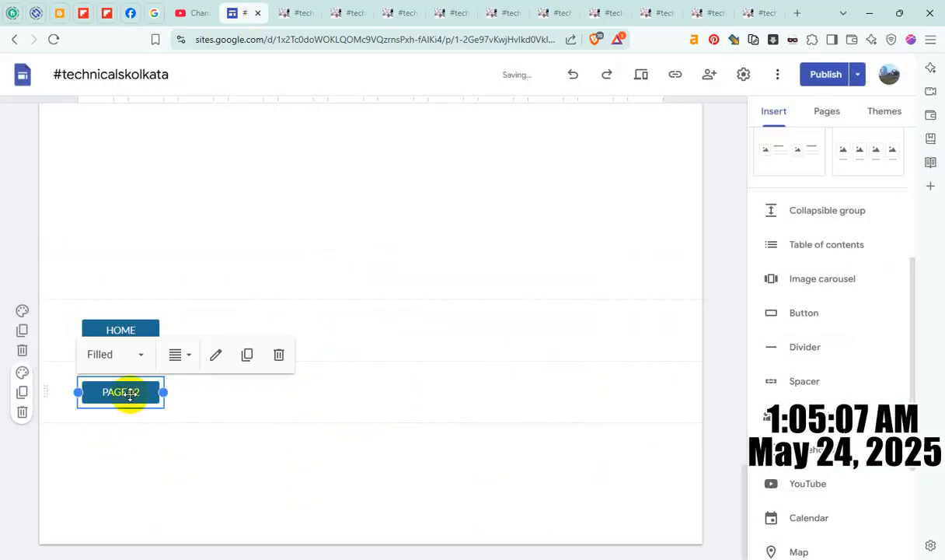
left_click_drag(129, 395, 222, 332)
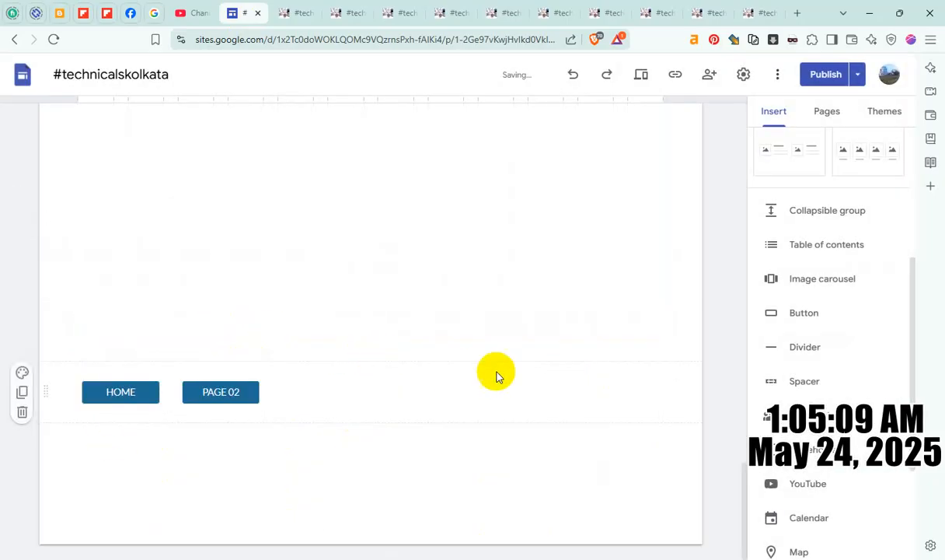
- Insert a PAGE 03 button linked to the site's PAGE 03 and place it after PAGE 02 in the same row
left_click(829, 314)
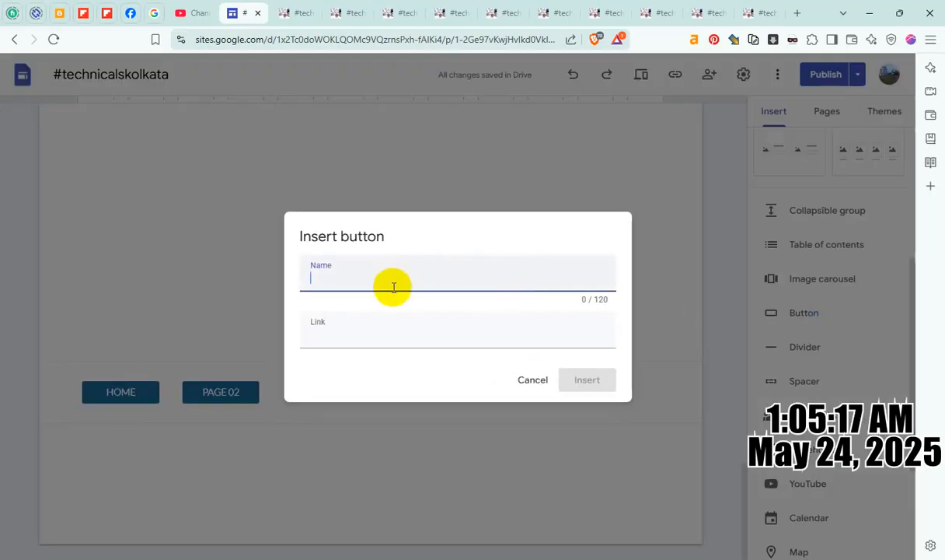
type("PAGE ")
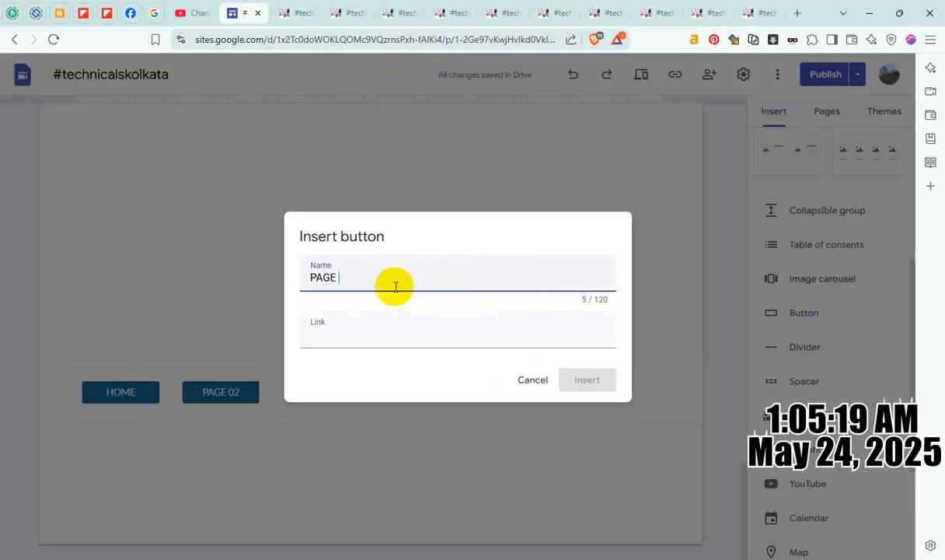
type("03")
left_click(383, 331)
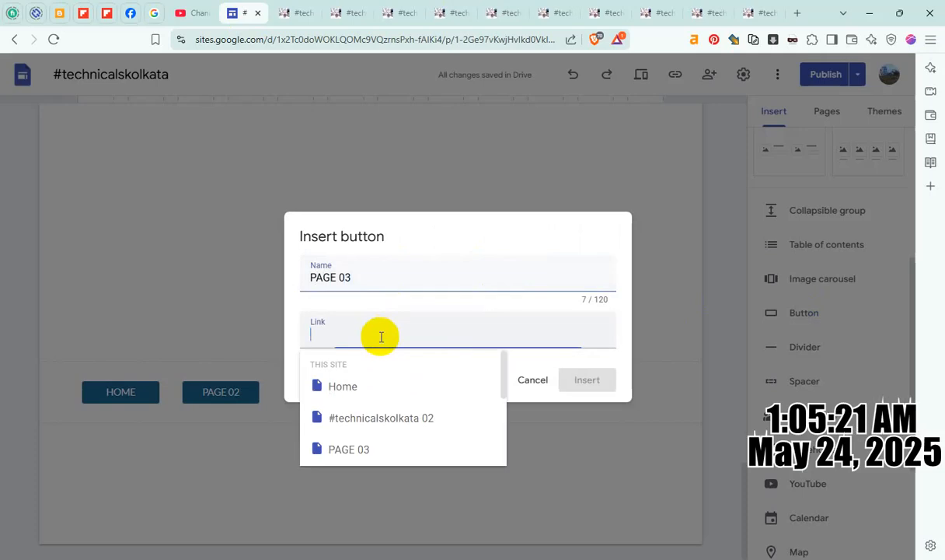
left_click(375, 451)
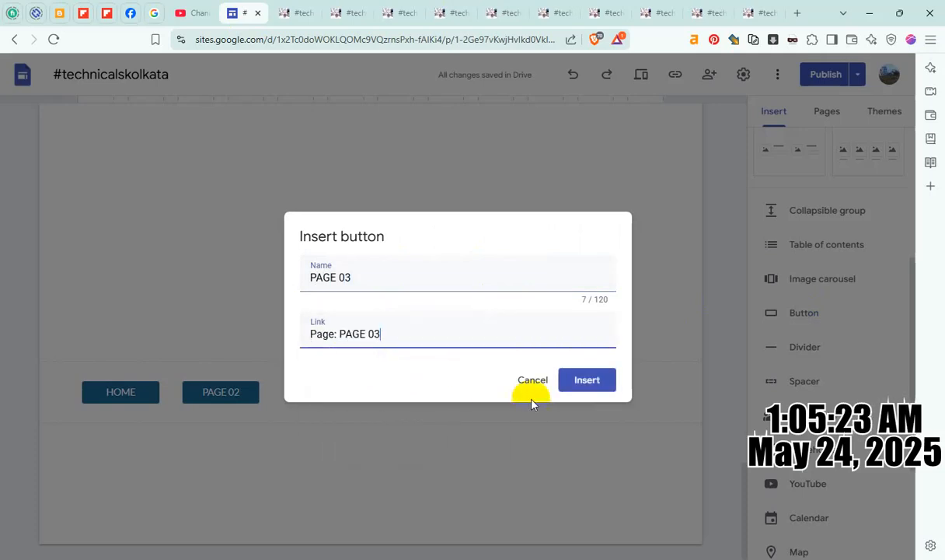
left_click(589, 381)
left_click_drag(122, 390, 342, 332)
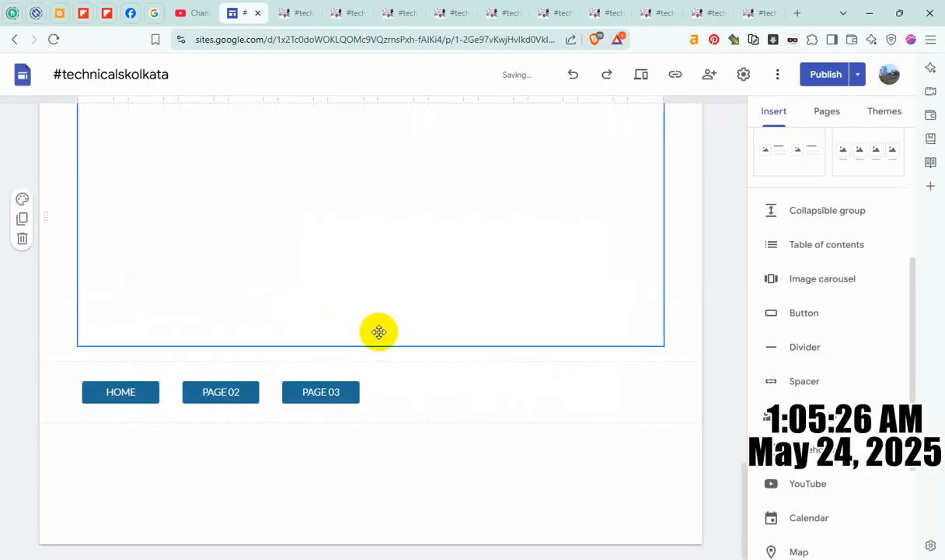
- Insert a button named PAGE 04 linked to the site's PAGE 05 and place it after PAGE 03 in the row
left_click(826, 320)
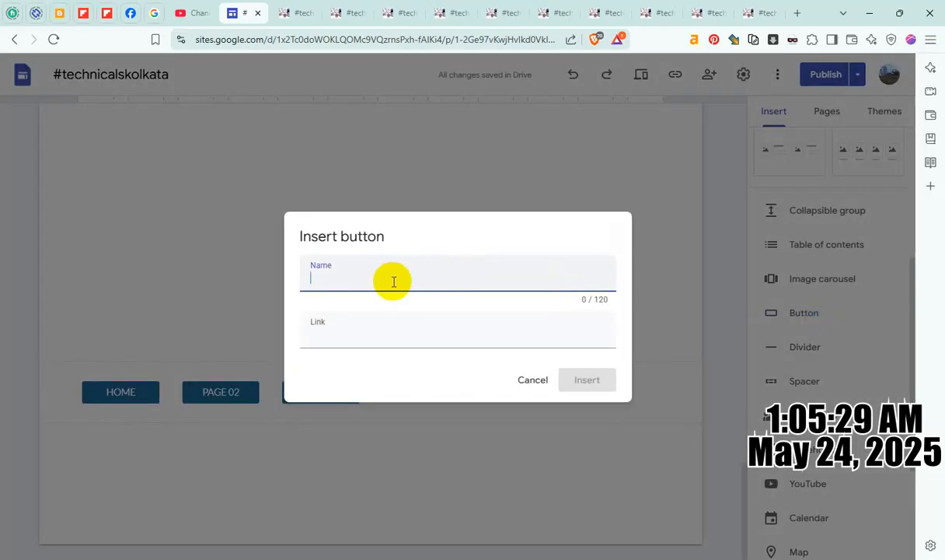
type("PAGE ")
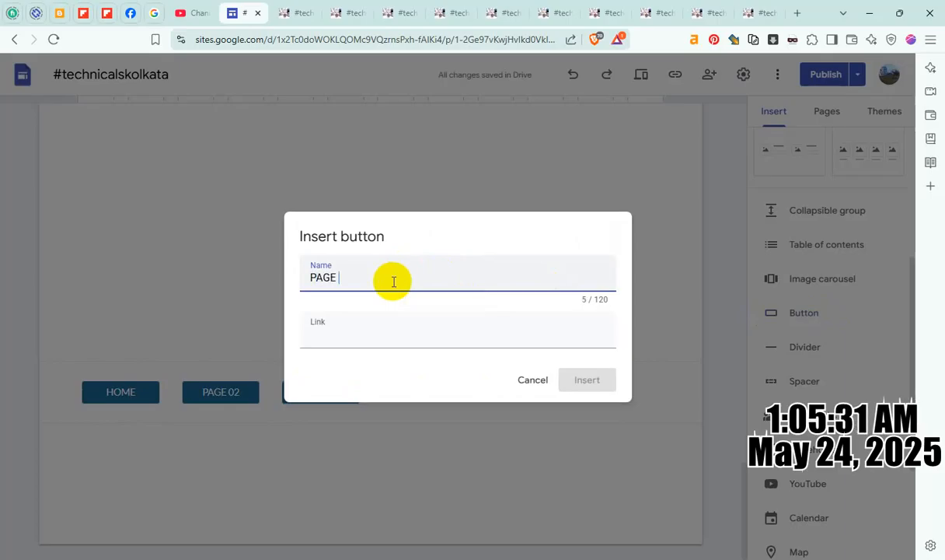
type("04")
left_click(353, 327)
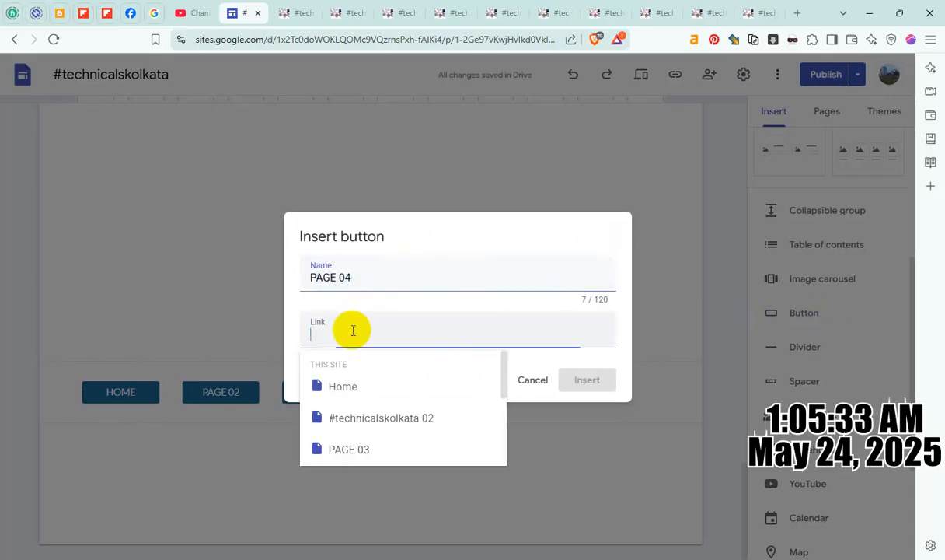
scroll(381, 412, "down", 2)
scroll(381, 412, "up", 3)
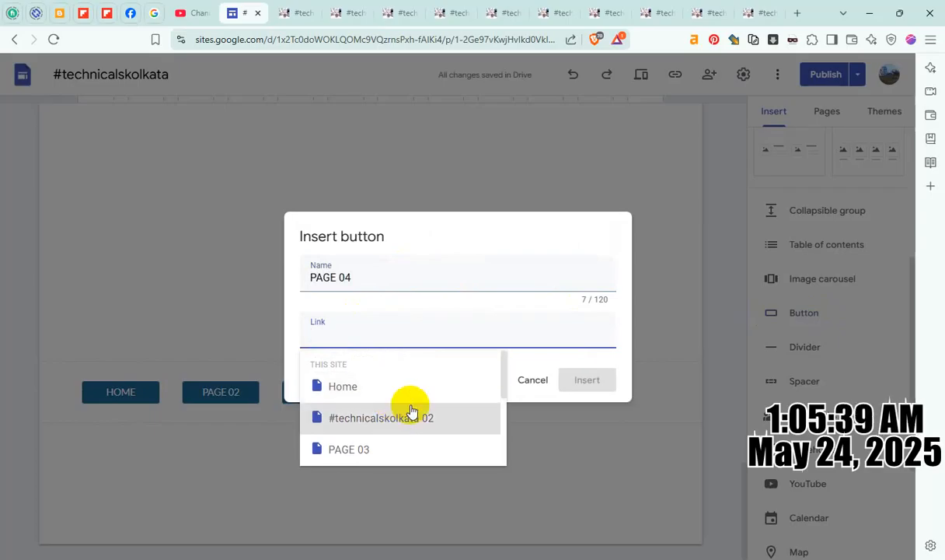
scroll(412, 408, "down", 4)
scroll(412, 408, "up", 2)
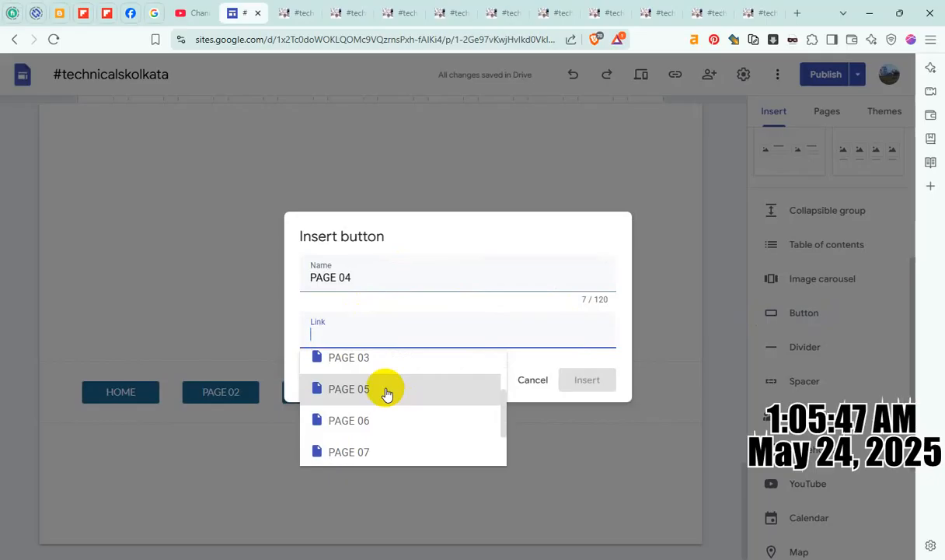
left_click(387, 391)
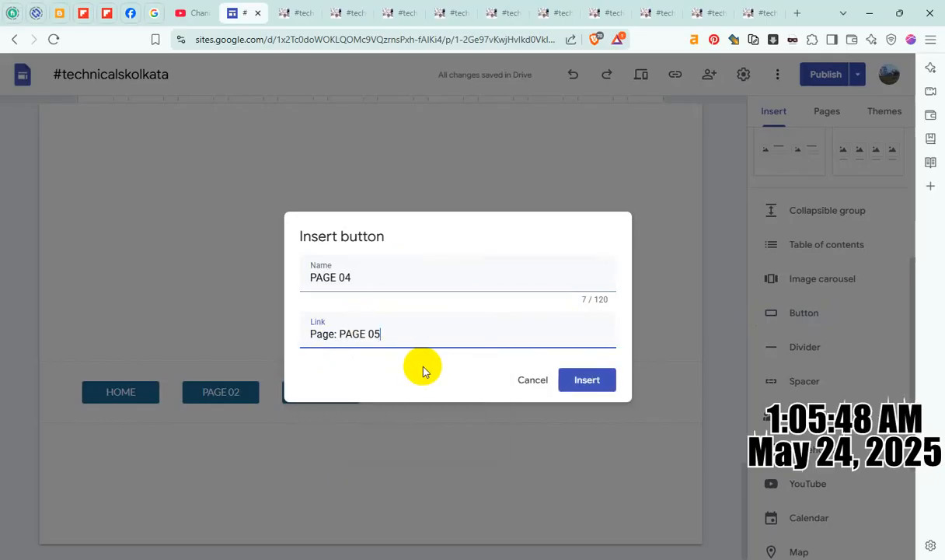
left_click(588, 381)
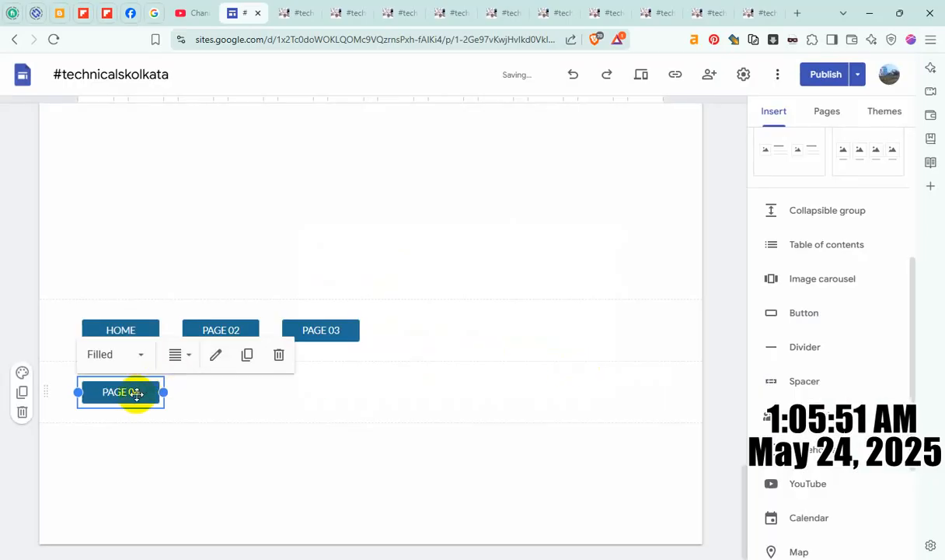
left_click_drag(136, 393, 416, 331)
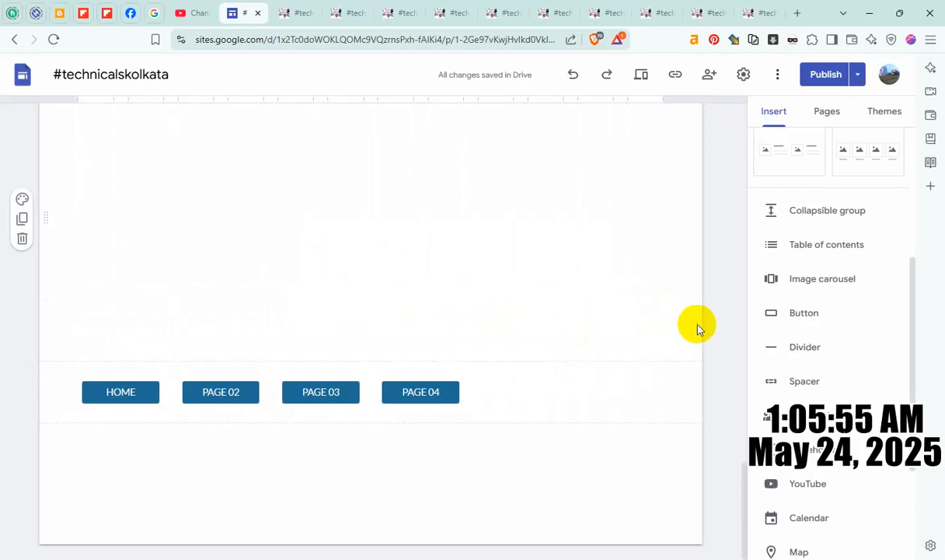
- Rename the last button in PAGE 04's end row to PAGE 05, matching its link
left_click(422, 390)
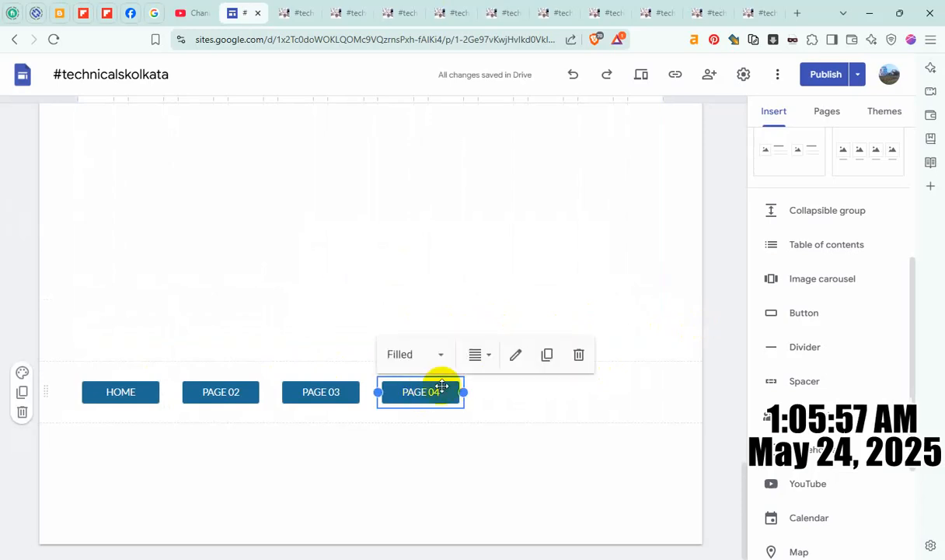
left_click(515, 358)
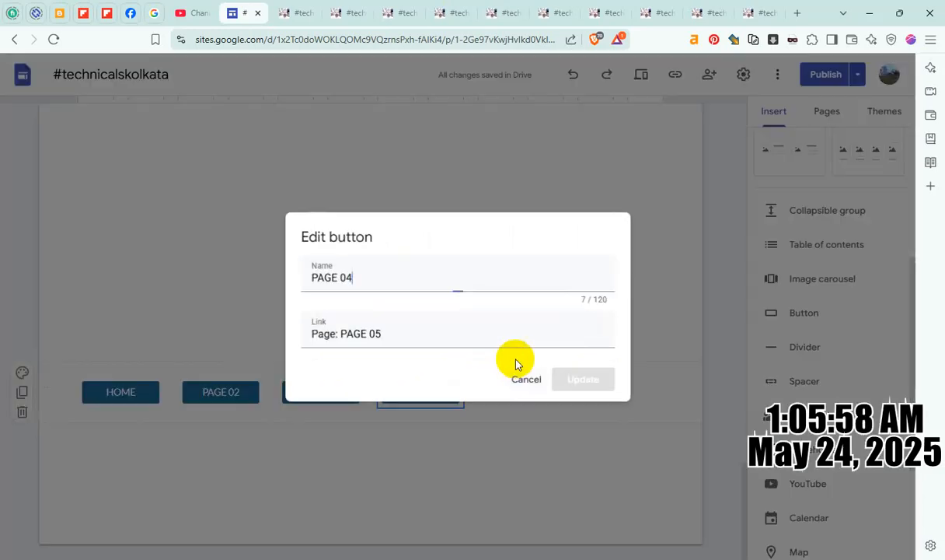
left_click(371, 279)
key("BackSpace")
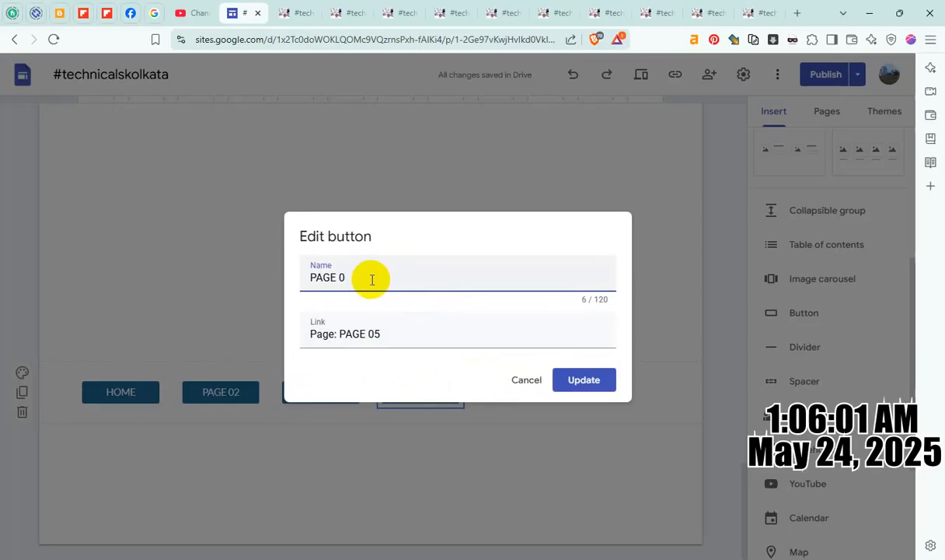
type("5")
left_click(593, 381)
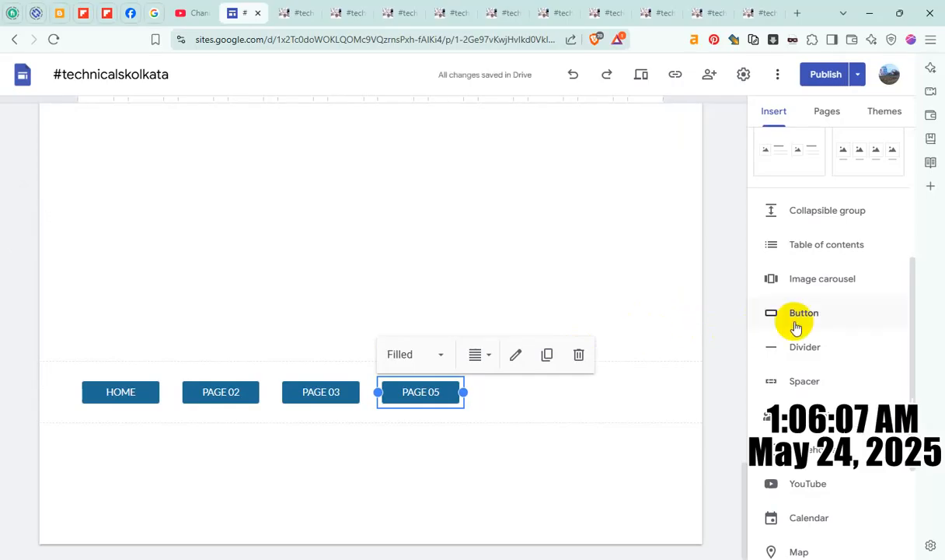
- Insert a PAGE 06 button linked to the site's PAGE 06 and place it after PAGE 05 in PAGE 04's end row
left_click(829, 314)
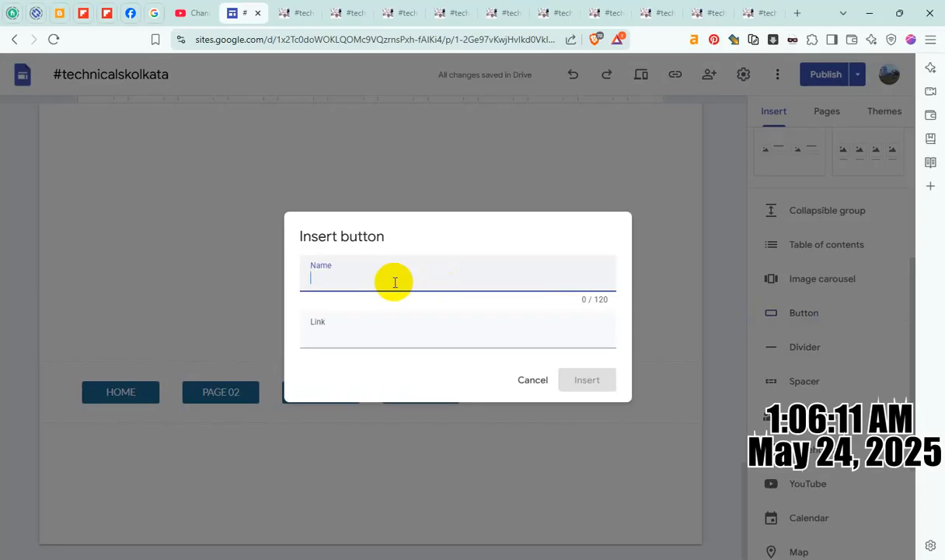
type("PAGE")
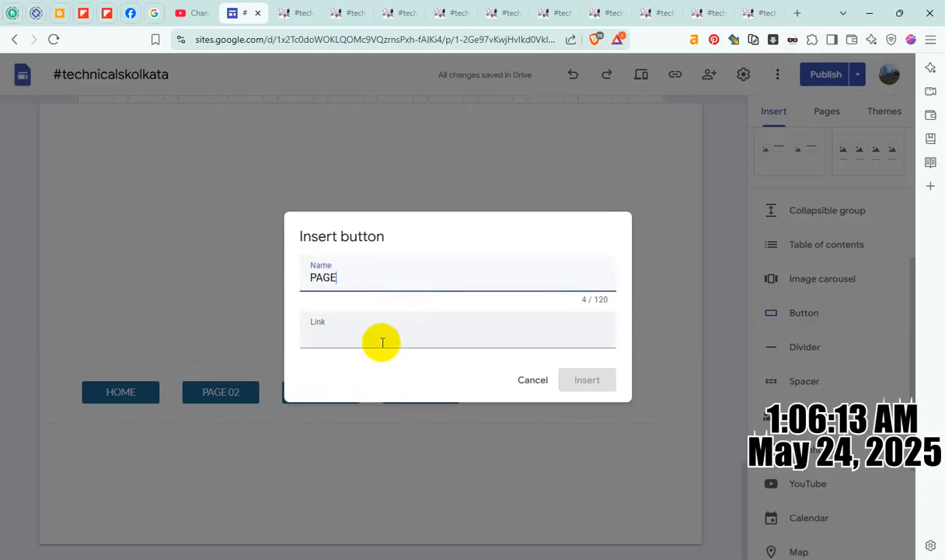
type(" 06")
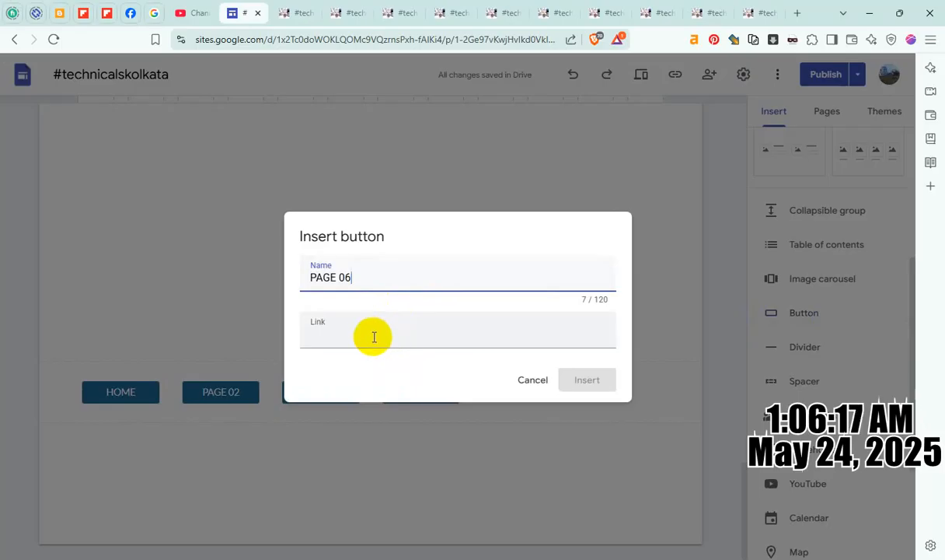
left_click(374, 336)
scroll(407, 422, "down", 2)
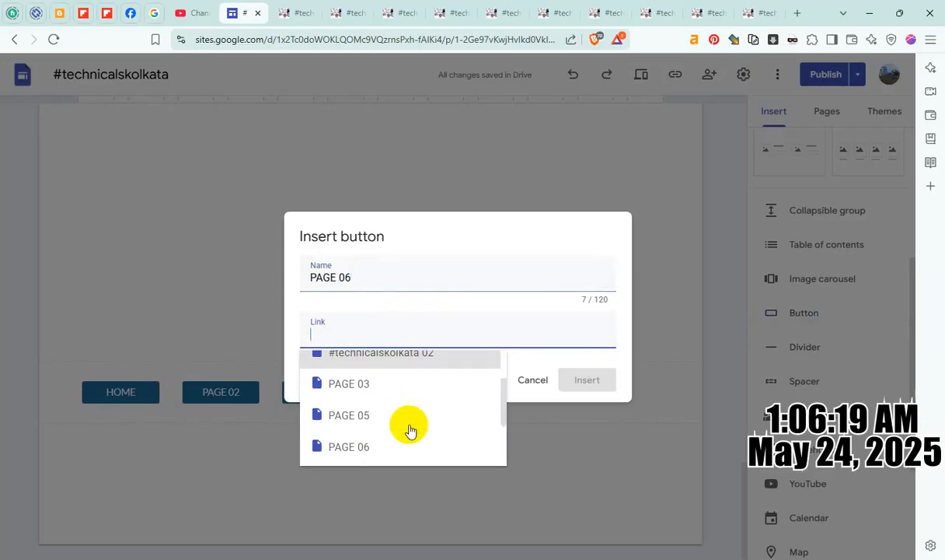
left_click(390, 445)
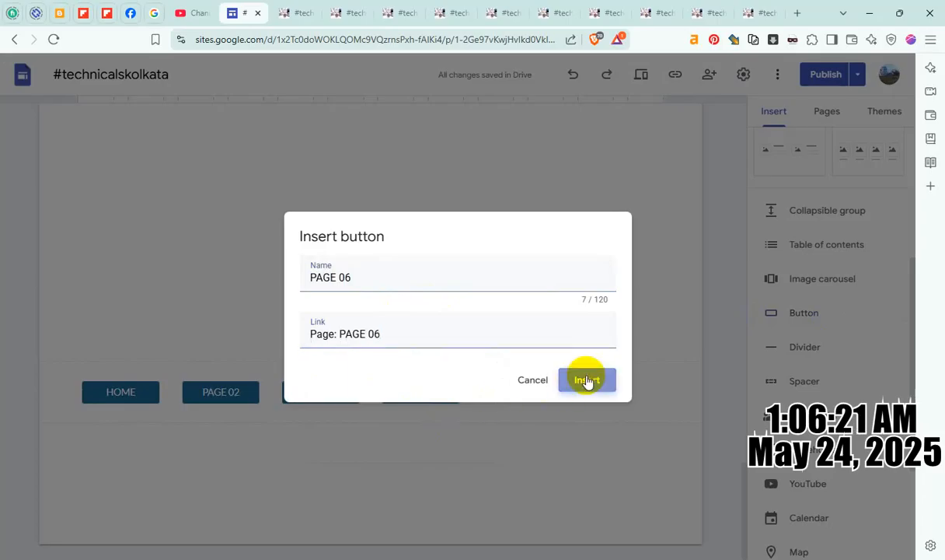
left_click(586, 380)
left_click_drag(122, 390, 504, 315)
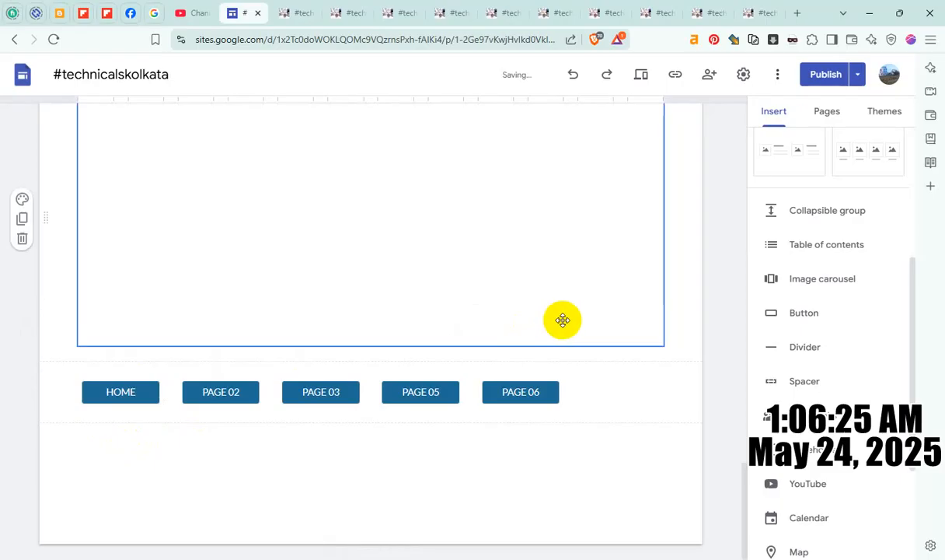
- Insert a PAGE 07 button linked to the site's PAGE 07 and place it after PAGE 06 in the end row
left_click(805, 313)
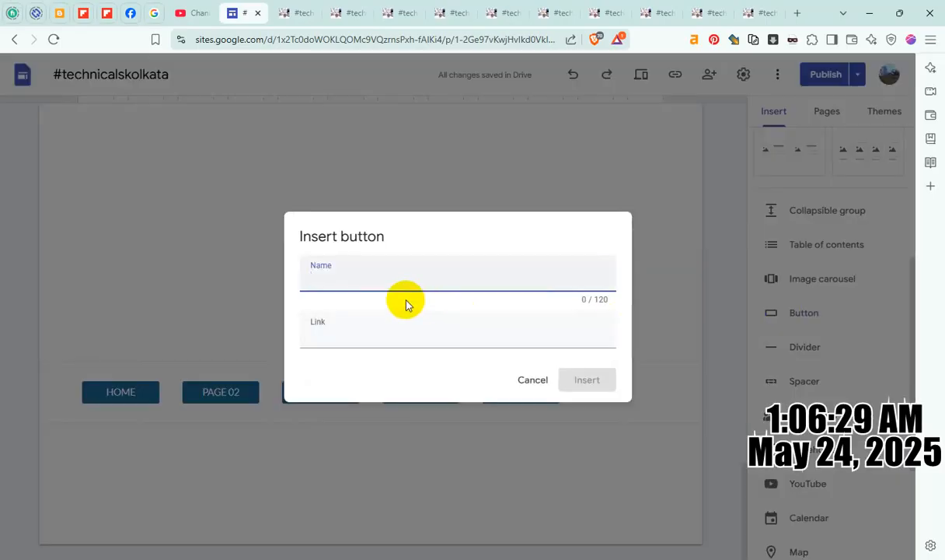
type("PAGE 0")
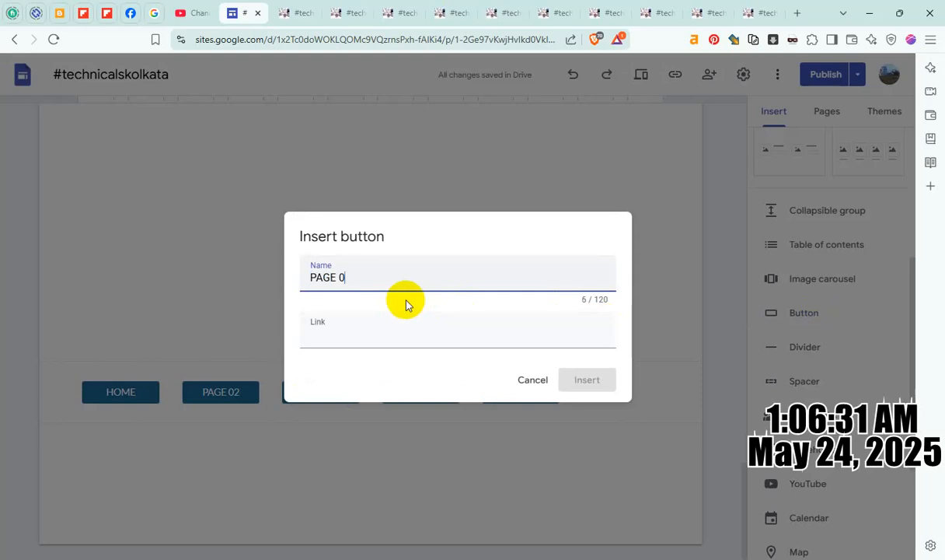
type("7")
left_click(389, 333)
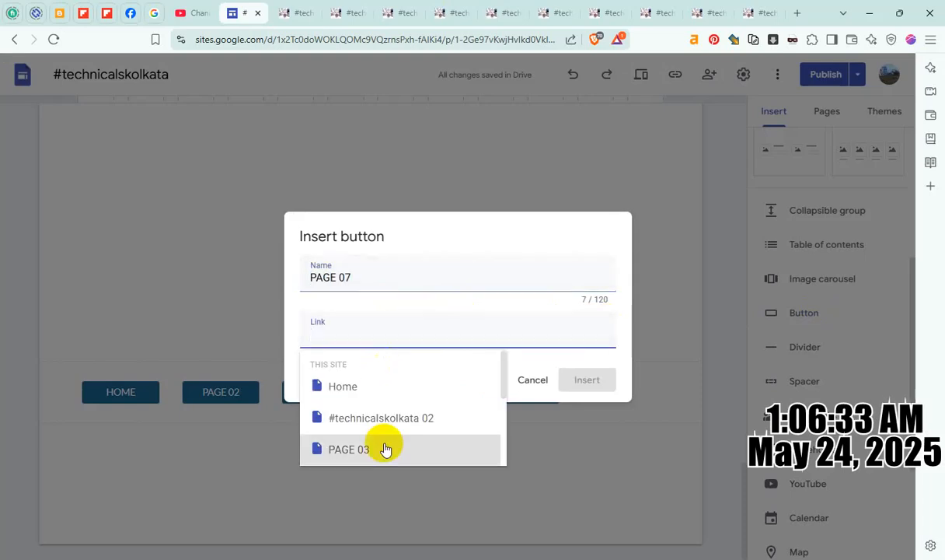
scroll(388, 443, "down", 4)
left_click(380, 412)
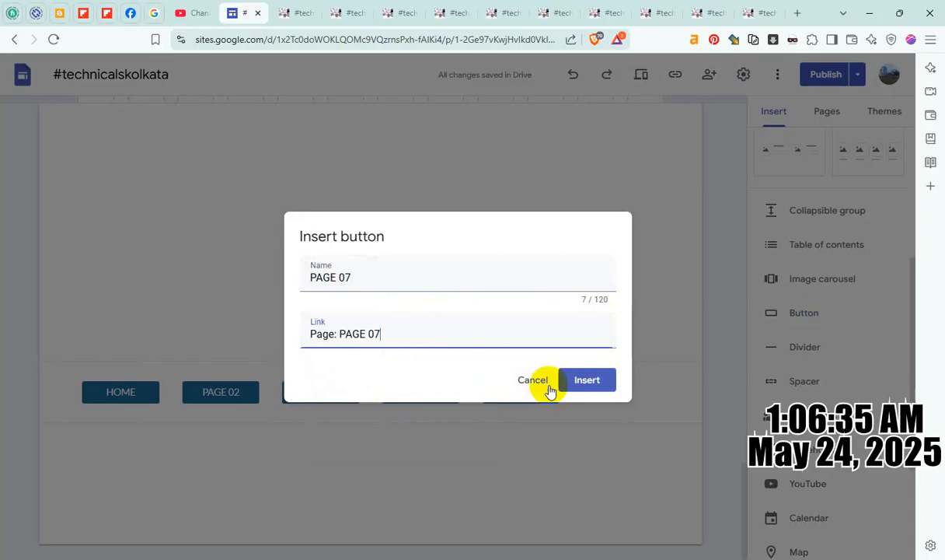
left_click(592, 380)
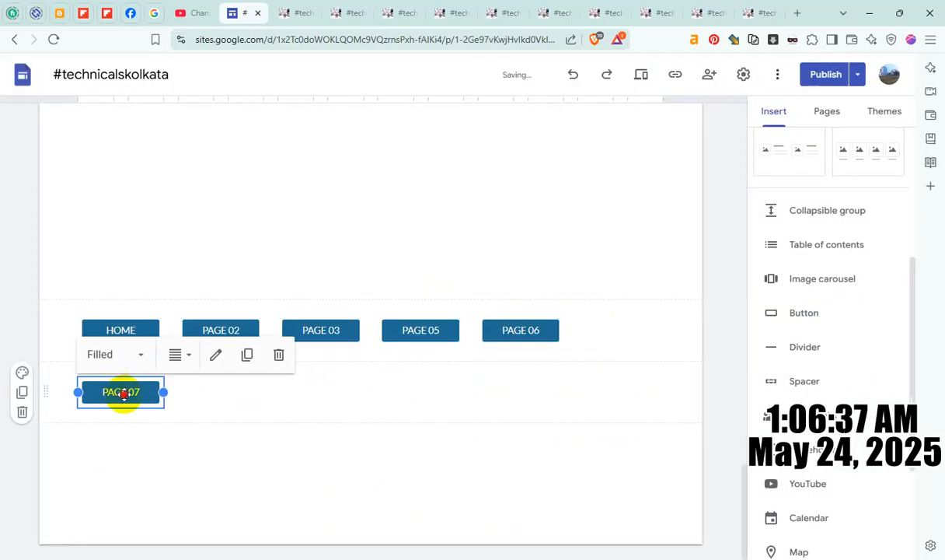
left_click_drag(120, 392, 624, 322)
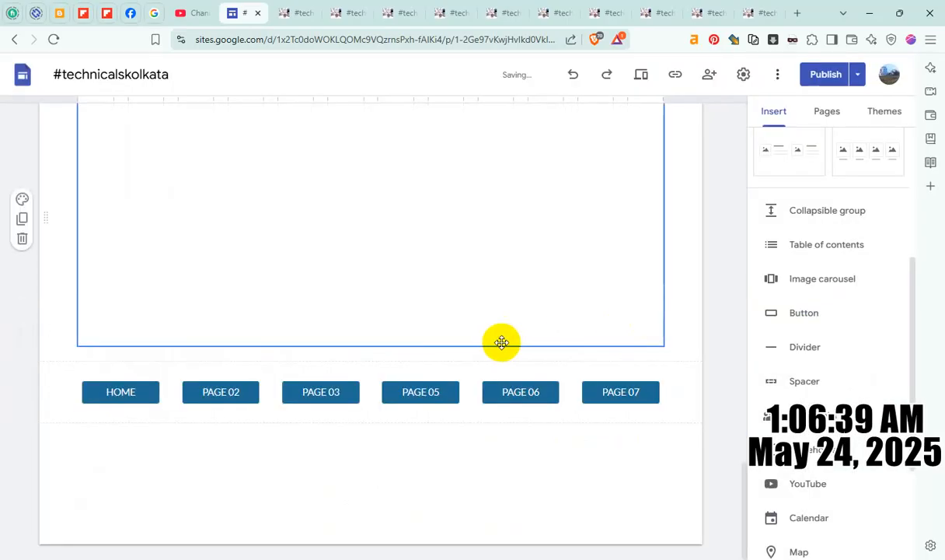
- Review PAGE 04's button rows and publish the site changes
scroll(523, 377, "up", 7)
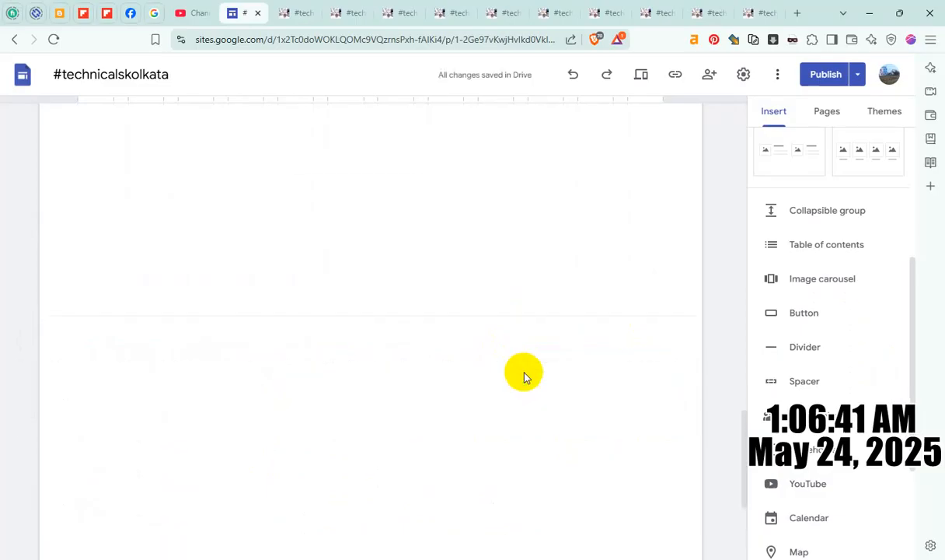
scroll(524, 377, "up", 5)
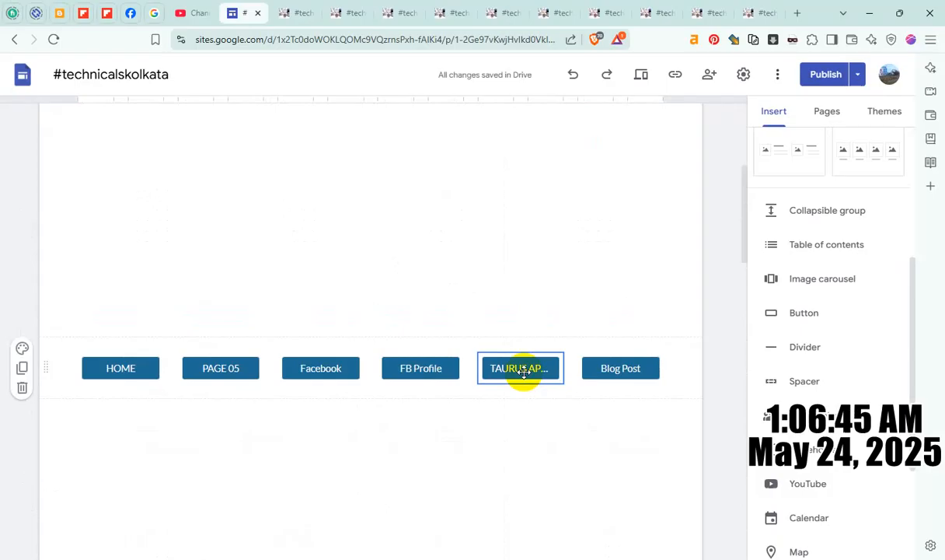
scroll(524, 373, "up", 6)
scroll(524, 373, "down", 6)
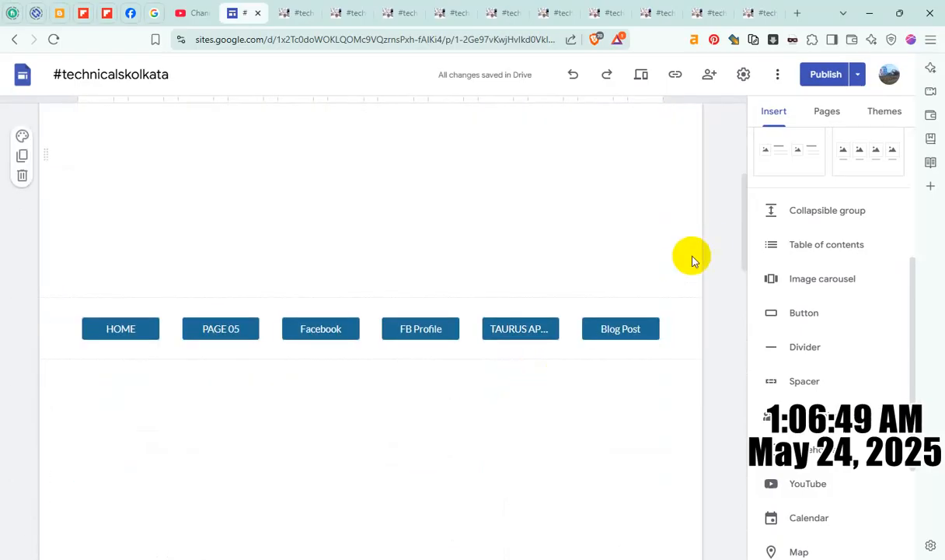
left_click(827, 77)
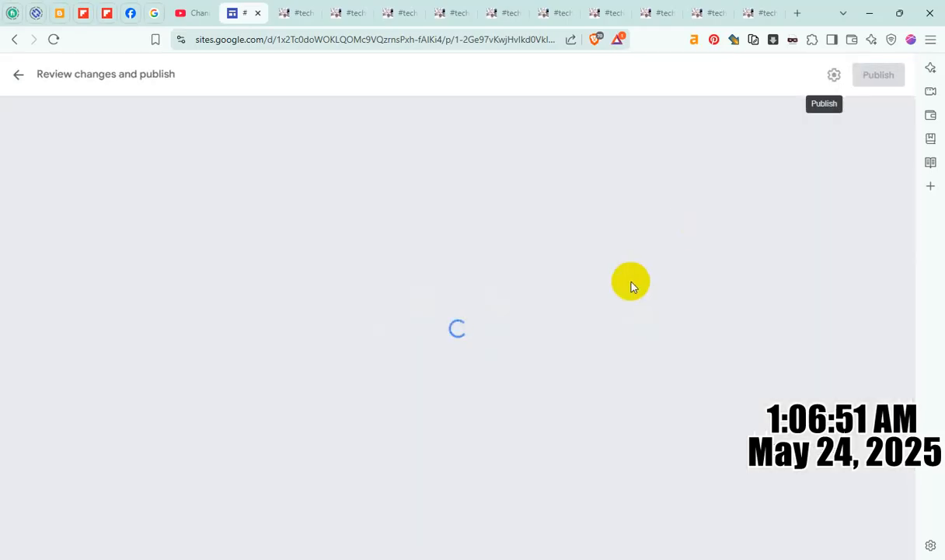
left_click(880, 78)
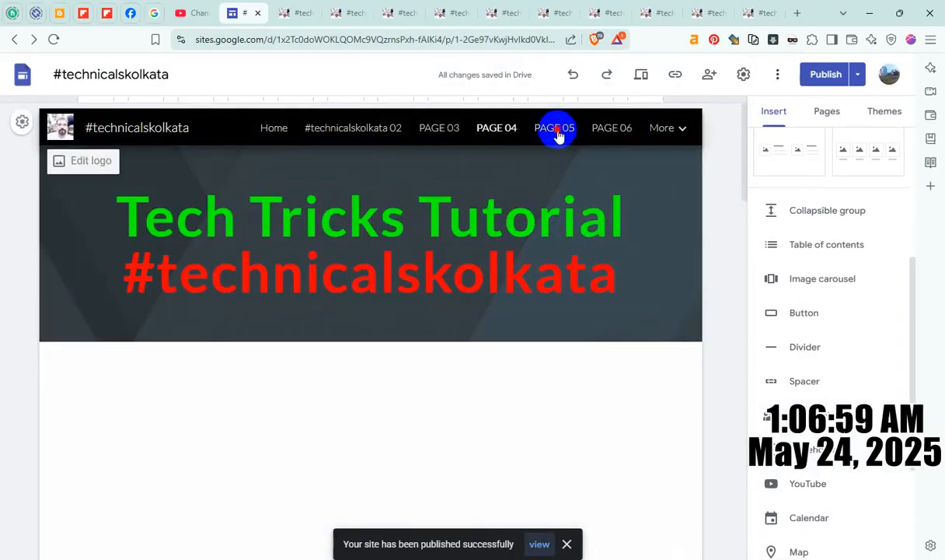
- On PAGE 05, rename the upper row's PAGE 02 button to PAGE 06 and link it to the site's PAGE 06
left_click(555, 129)
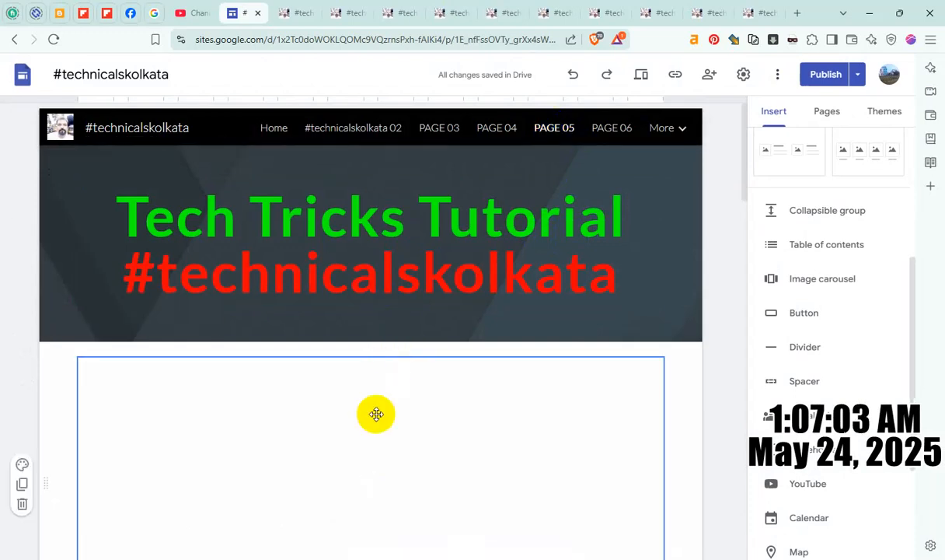
scroll(376, 411, "down", 6)
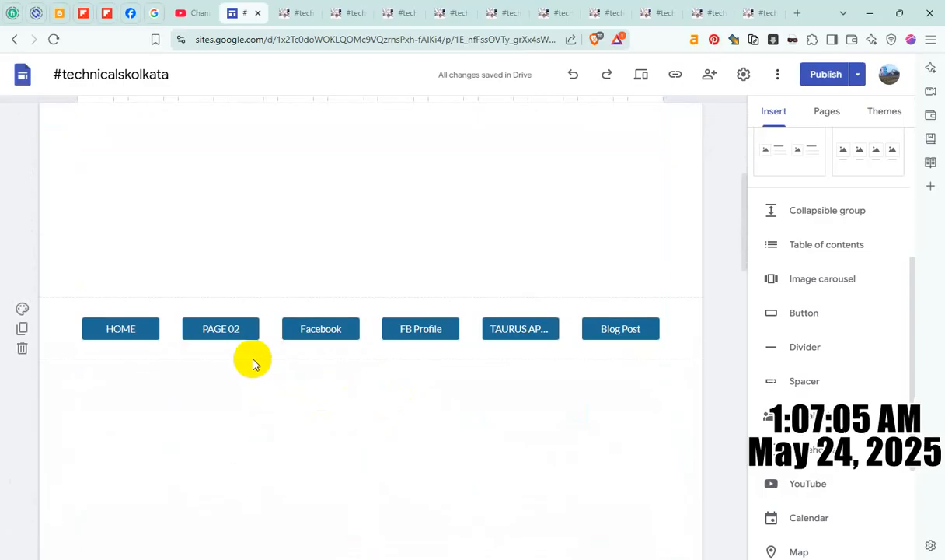
scroll(380, 371, "up", 5)
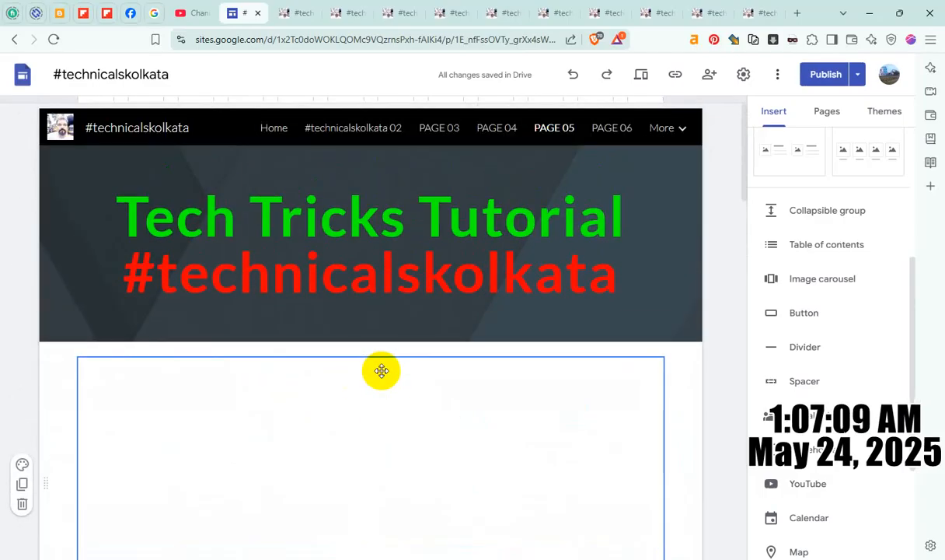
scroll(380, 371, "down", 5)
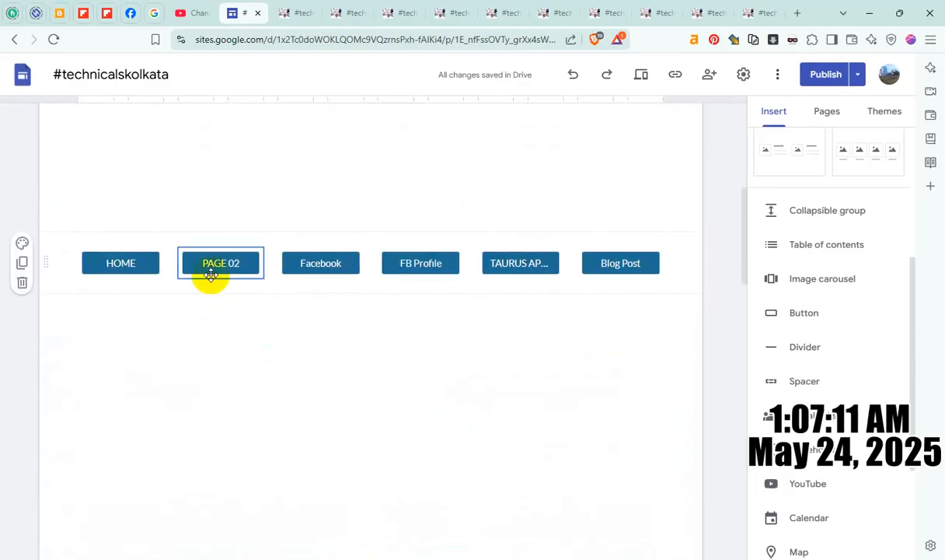
left_click(220, 266)
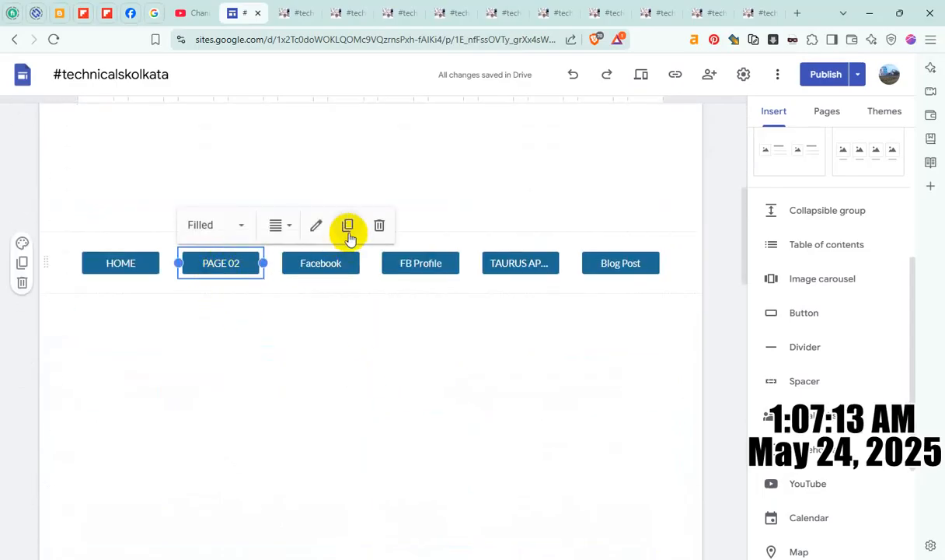
left_click(316, 228)
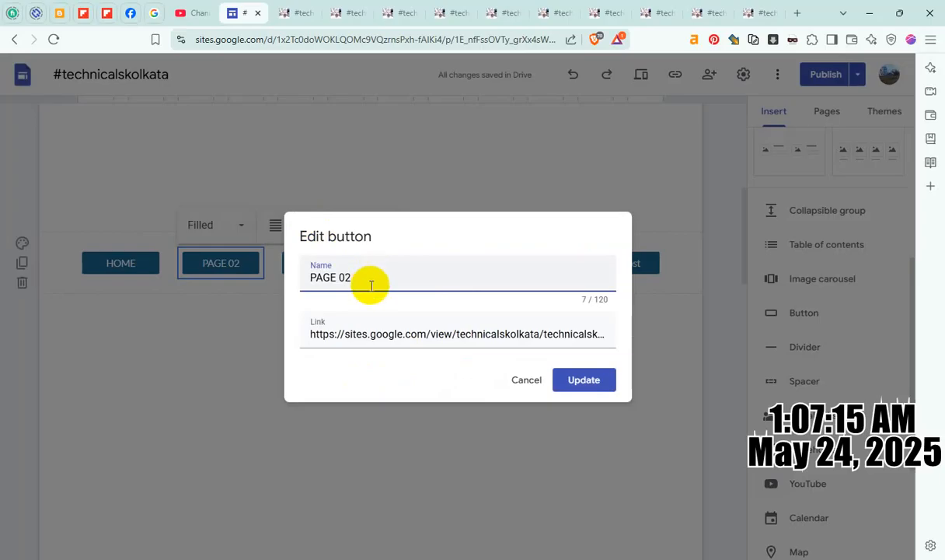
key("BackSpace")
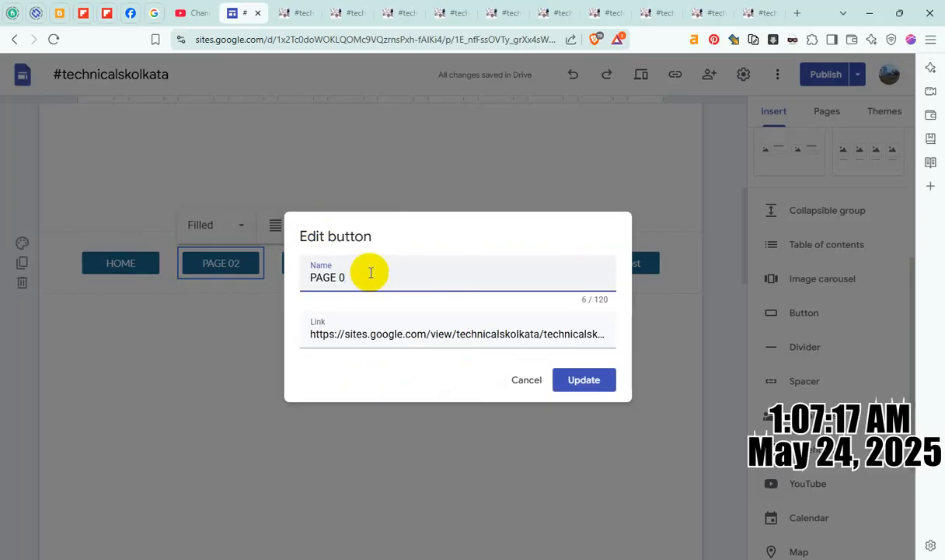
type("6")
triple_click(491, 329)
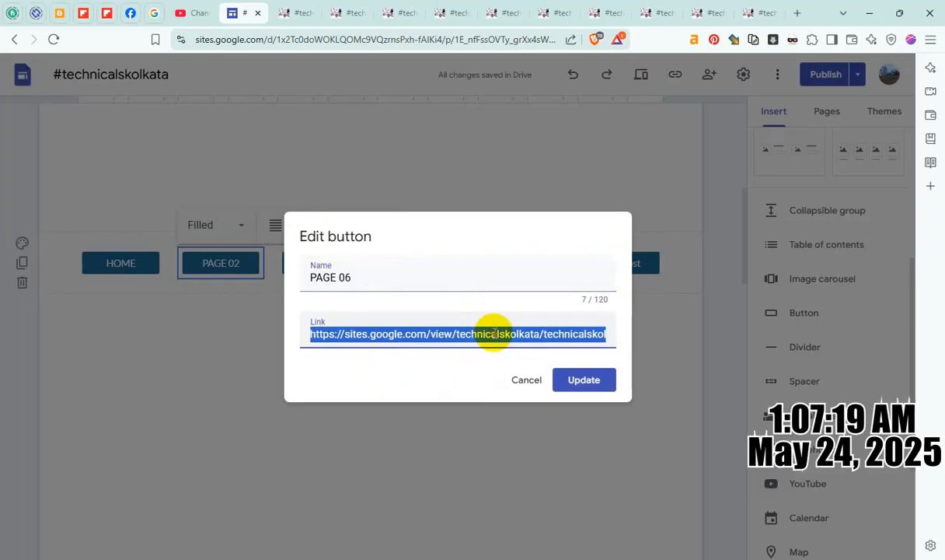
key("BackSpace")
scroll(474, 422, "down", 1)
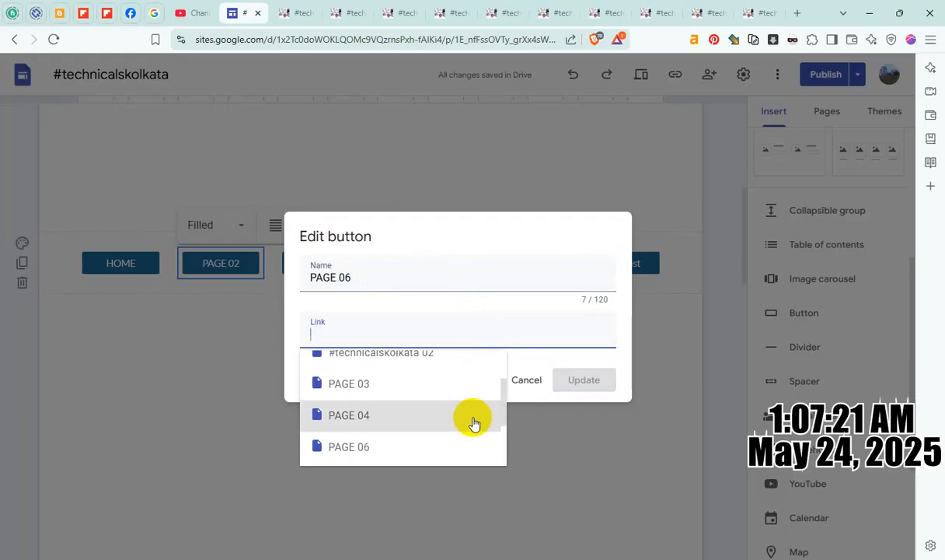
left_click(382, 449)
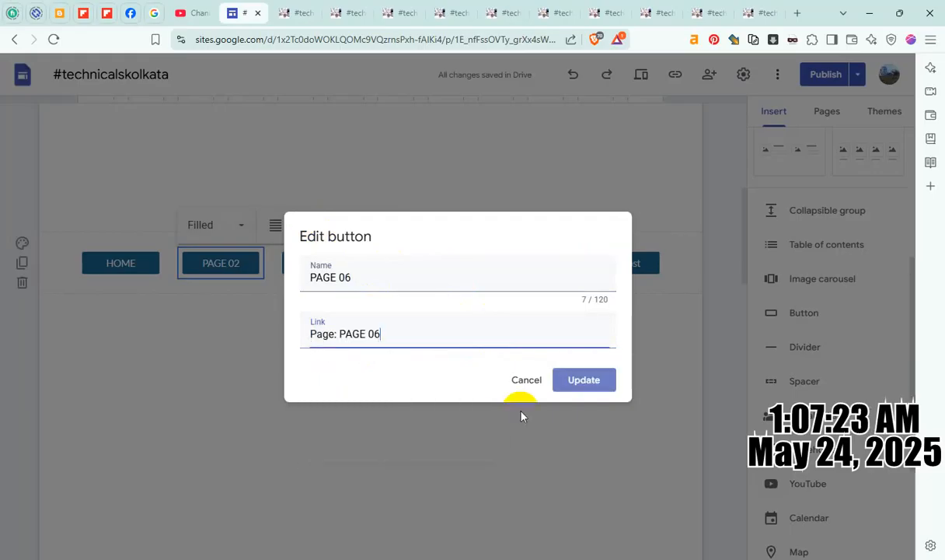
left_click(580, 381)
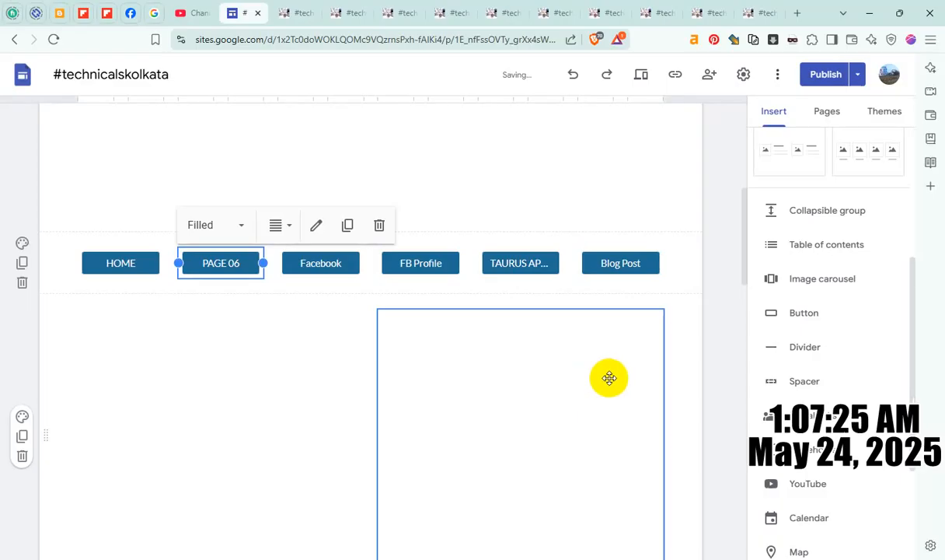
- Rename the PAGE 01 button in PAGE 05's end row to PAGE 02 and link it to the site's #technicalskolkata 02 page
scroll(679, 401, "down", 10)
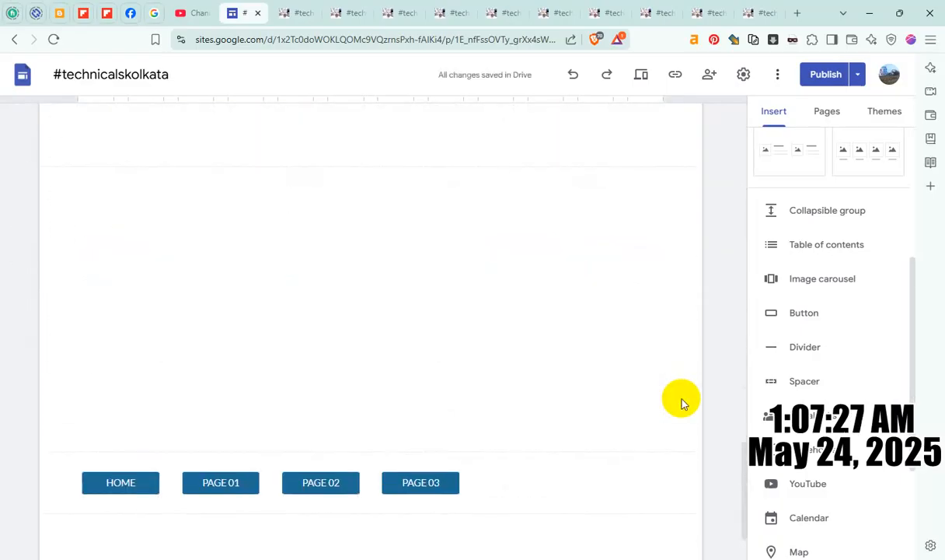
scroll(680, 404, "down", 3)
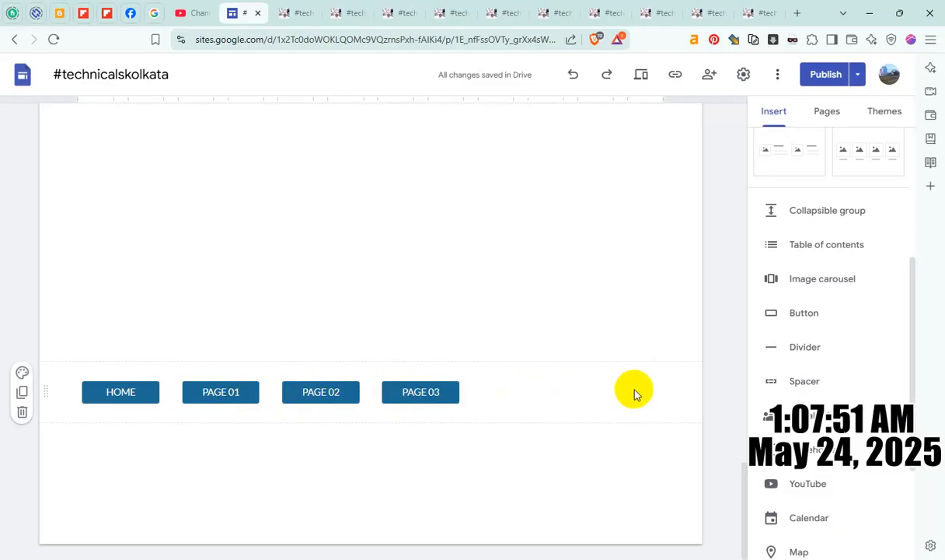
left_click(234, 392)
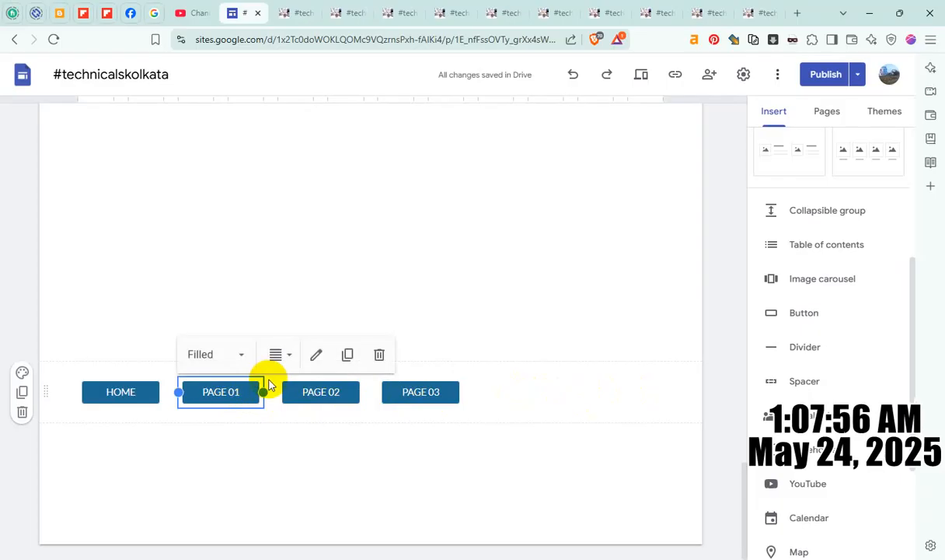
left_click(318, 356)
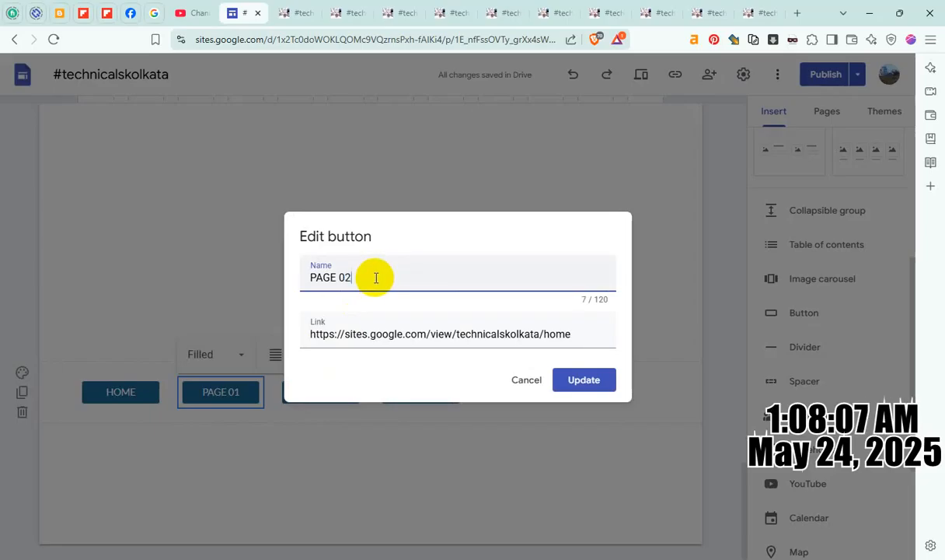
triple_click(551, 333)
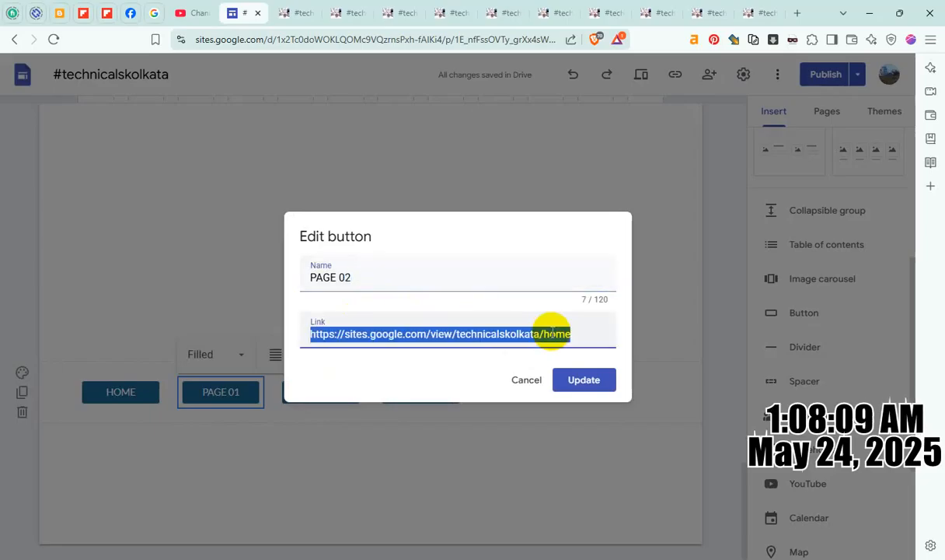
key("BackSpace")
left_click(450, 414)
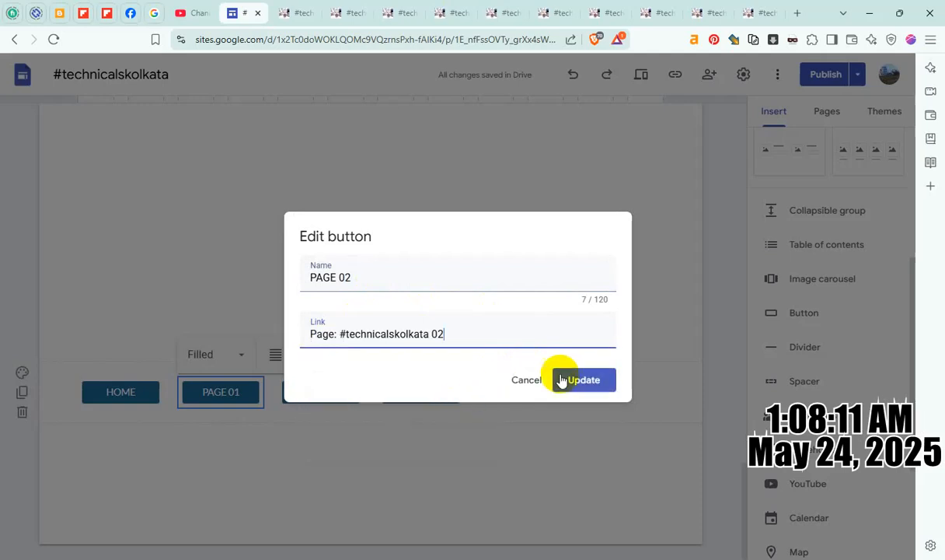
left_click(595, 380)
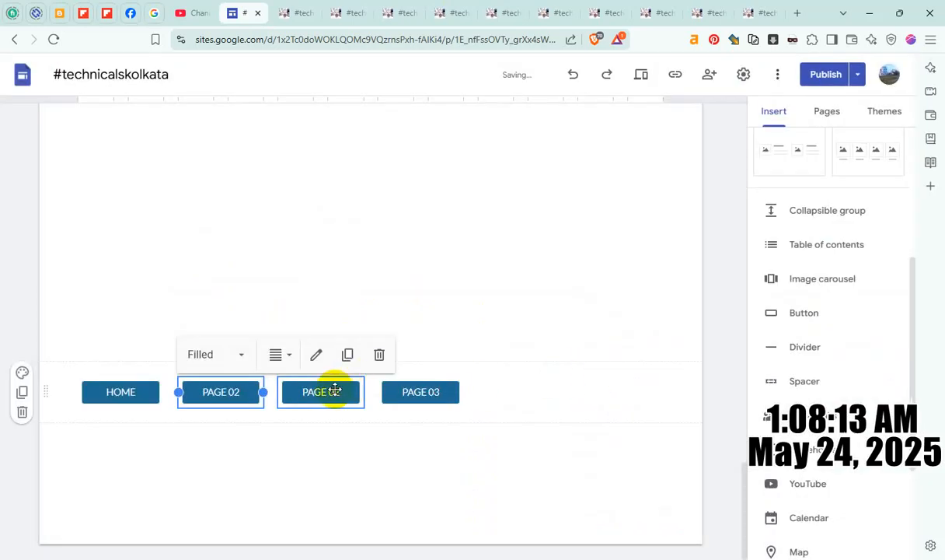
- Rename the second PAGE 02 button in PAGE 05's end row to PAGE 03 and link it to the site's PAGE 03
left_click(335, 390)
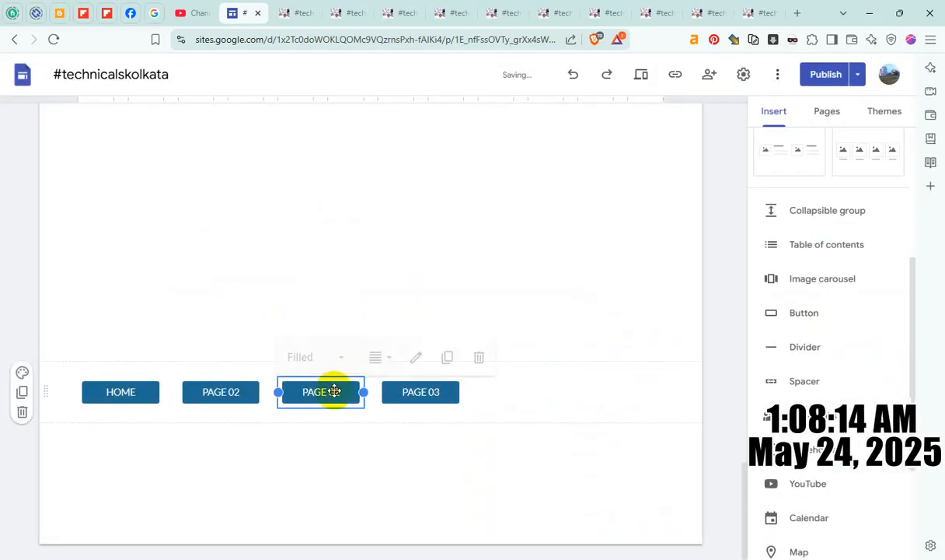
left_click(417, 359)
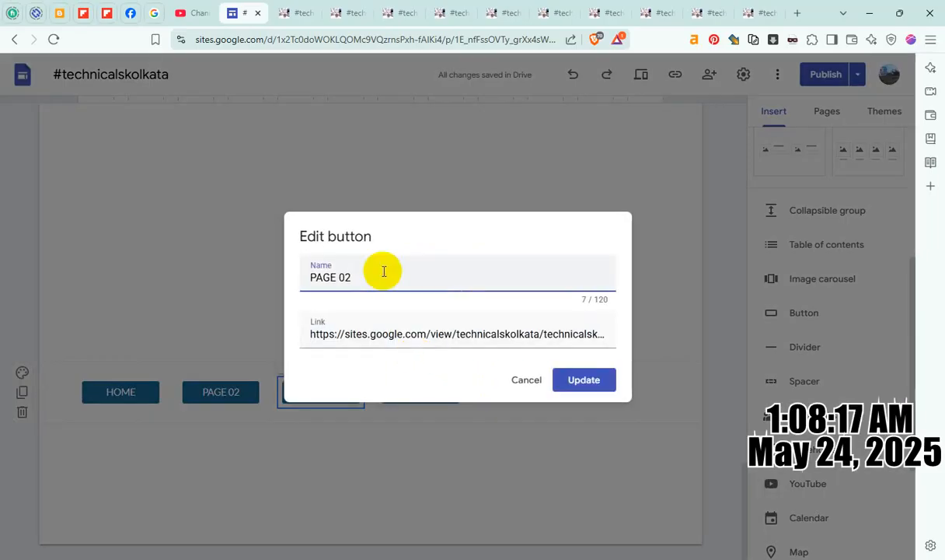
key("BackSpace")
left_click(402, 331)
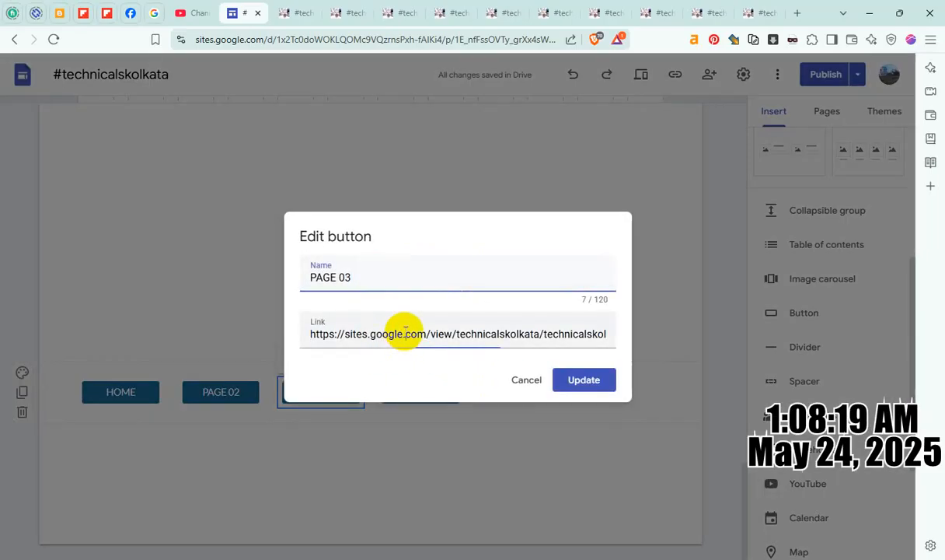
key("ctrl+a")
key("BackSpace")
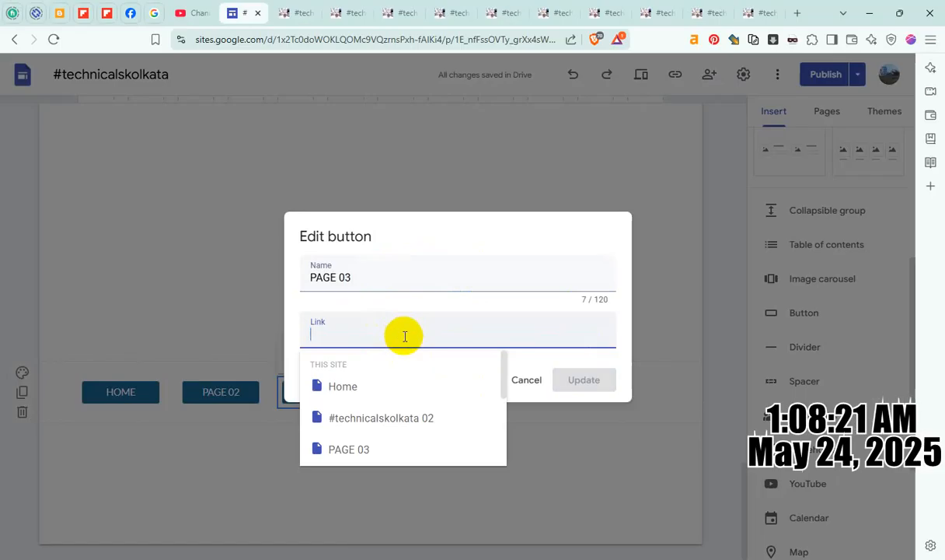
left_click(375, 445)
left_click(573, 378)
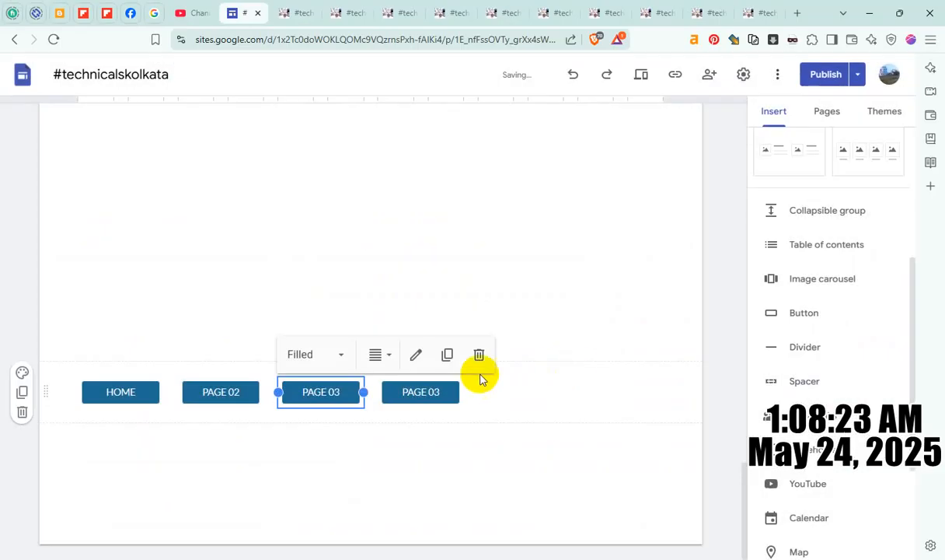
- Rename the last PAGE 03 button in the end row to PAGE 04 and link it to the site's PAGE 04
left_click(429, 391)
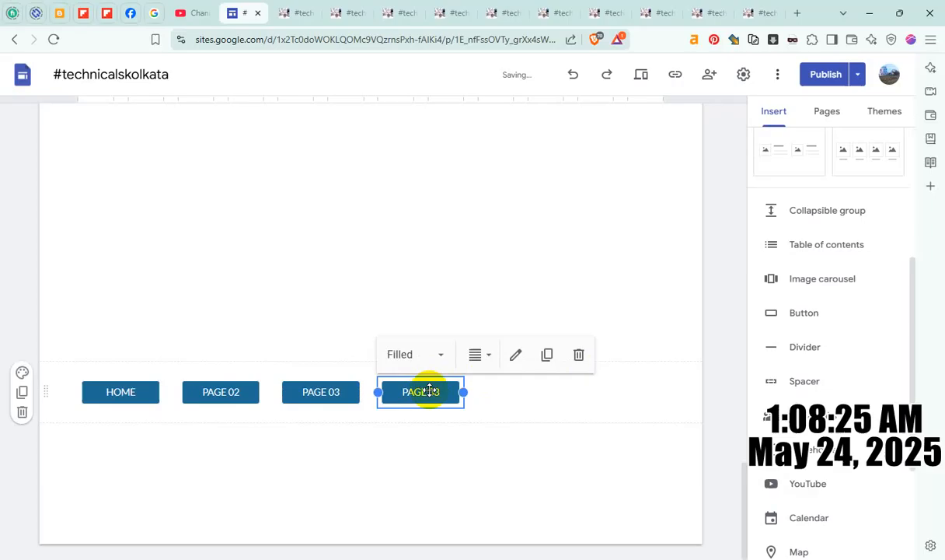
left_click(513, 354)
left_click(393, 276)
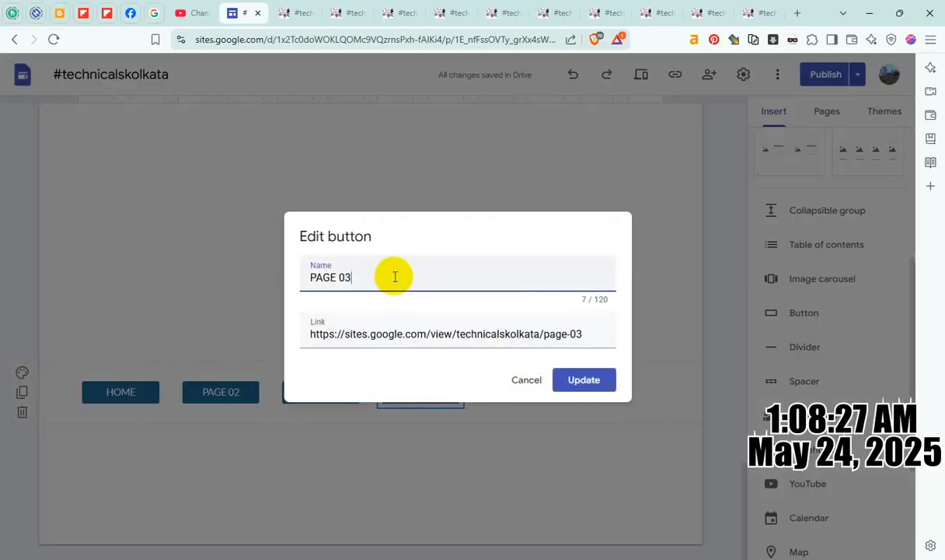
triple_click(433, 334)
key("BackSpace")
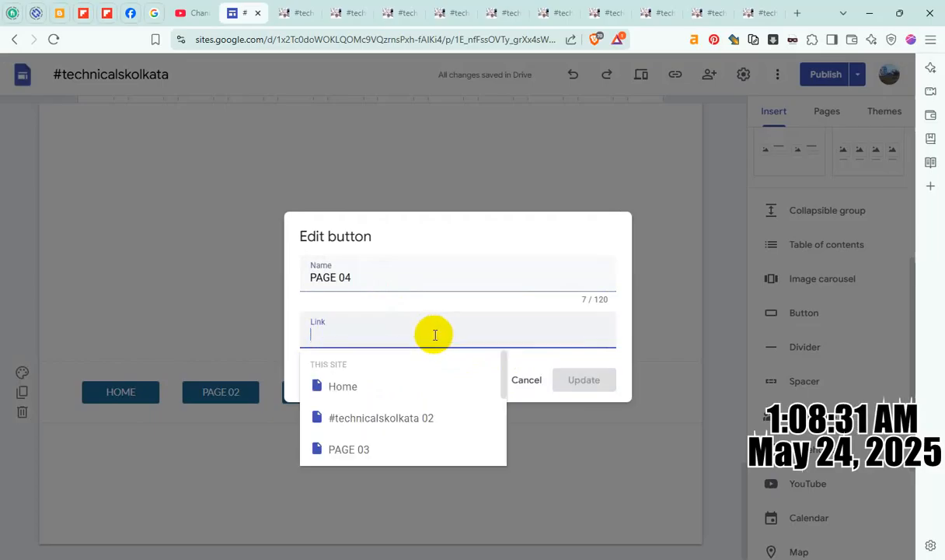
scroll(411, 422, "down", 1)
left_click(374, 419)
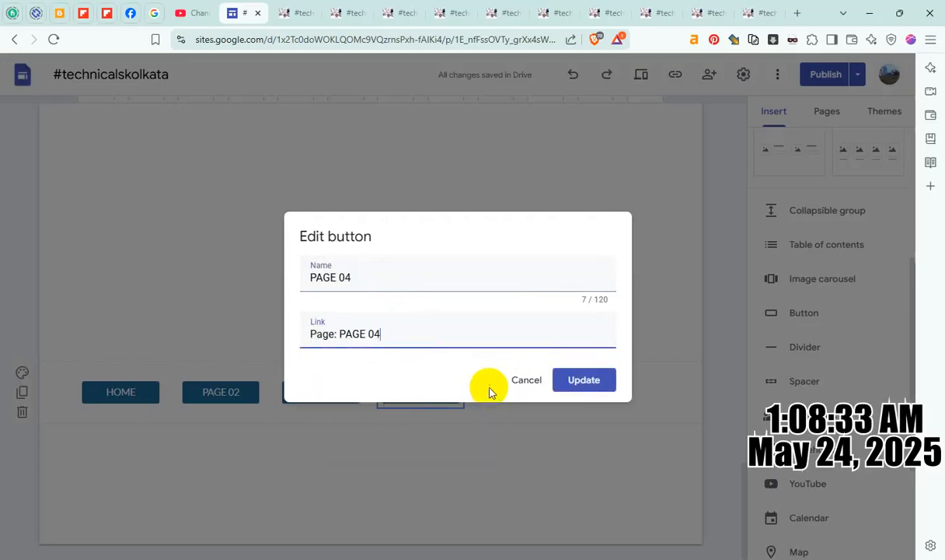
left_click(602, 381)
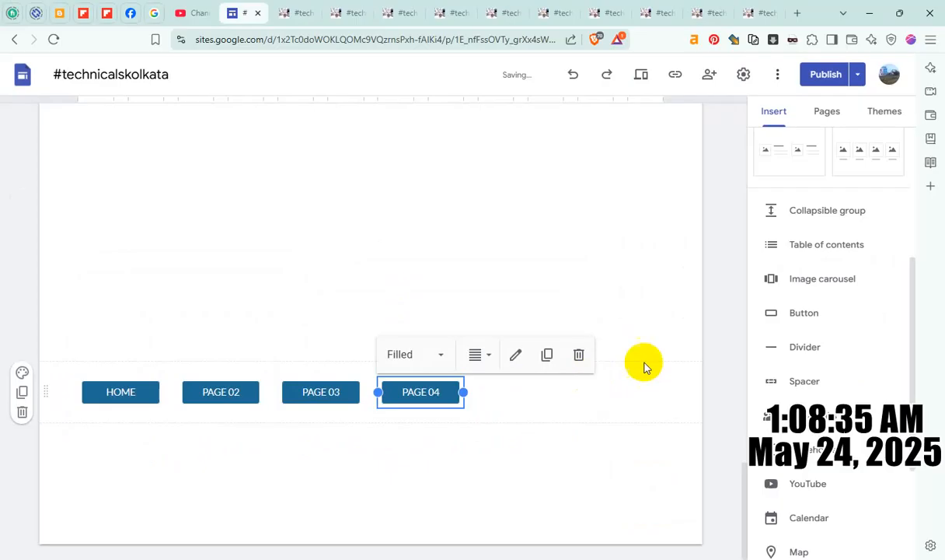
- Insert a PAGE 06 button linked to the site's PAGE 06 and place it after PAGE 04 in the end row
left_click(830, 314)
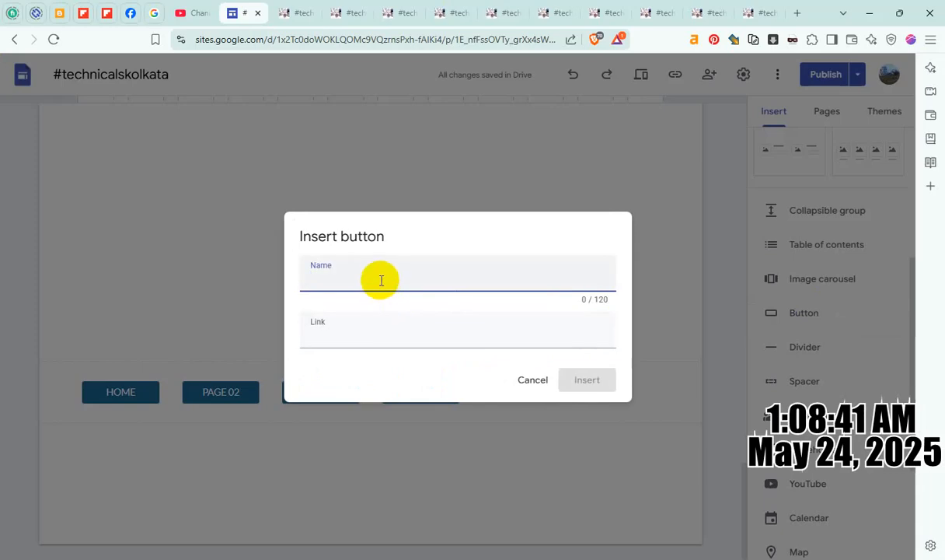
type("PAG")
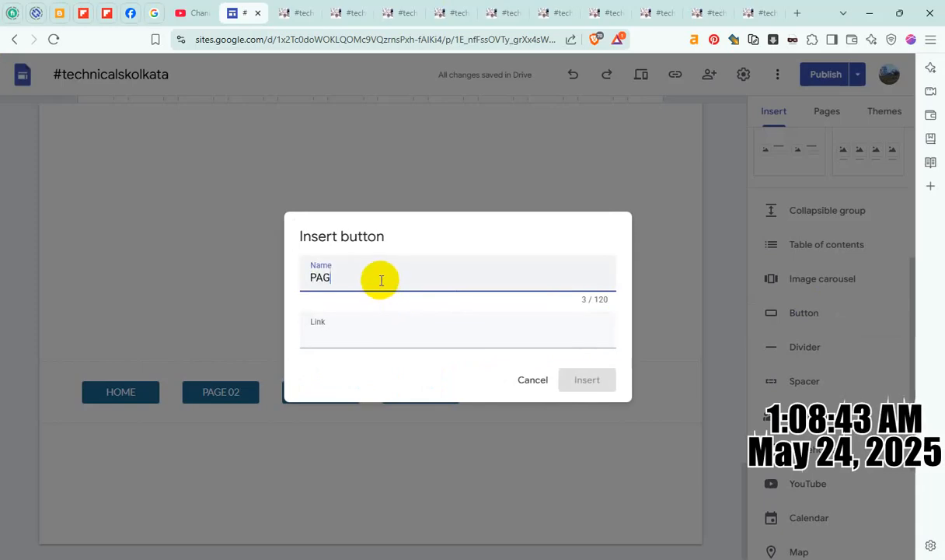
type("E 05")
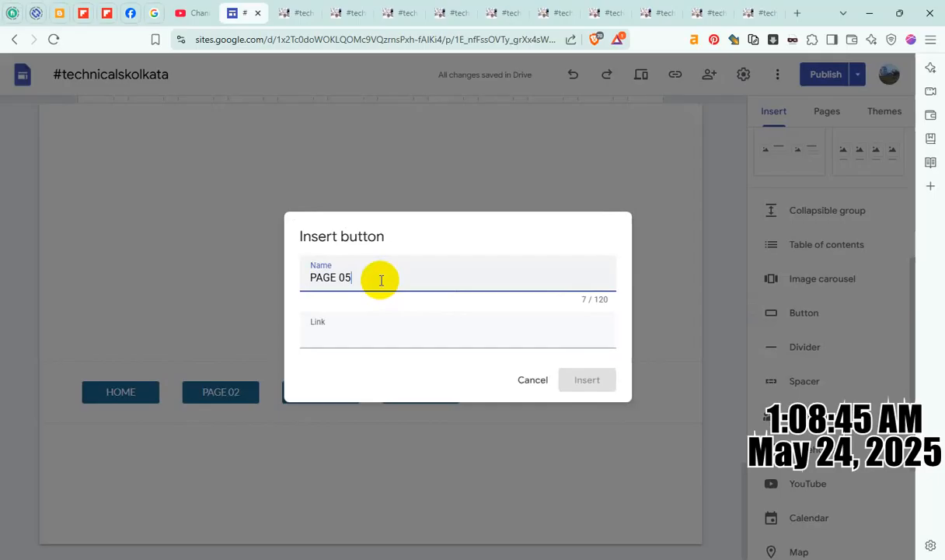
left_click(369, 334)
scroll(403, 430, "down", 2)
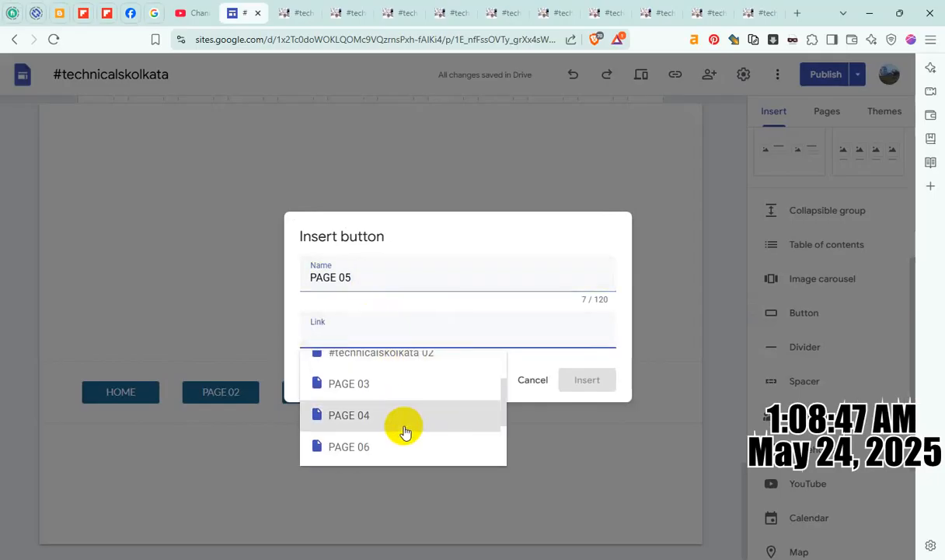
left_click(404, 272)
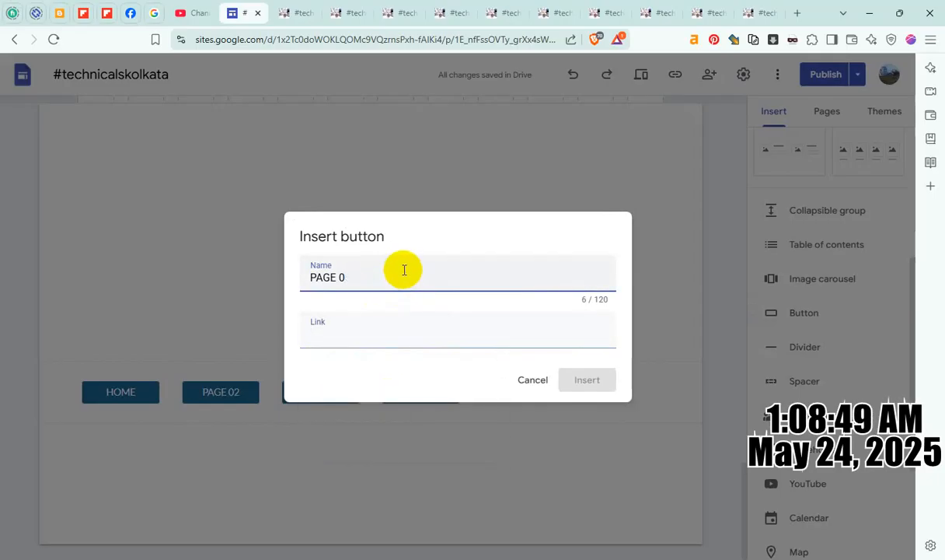
left_click(366, 331)
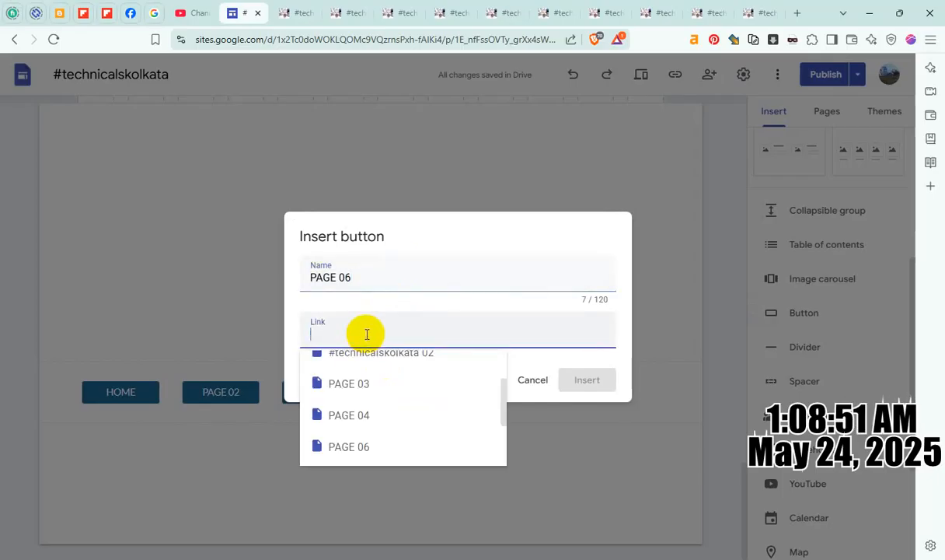
left_click(370, 445)
left_click(610, 380)
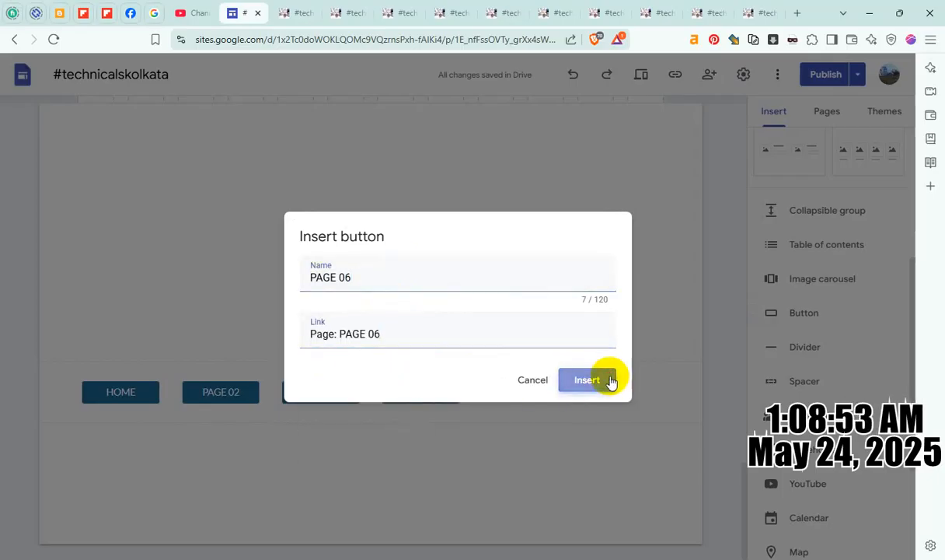
left_click(140, 396)
left_click_drag(140, 397, 526, 335)
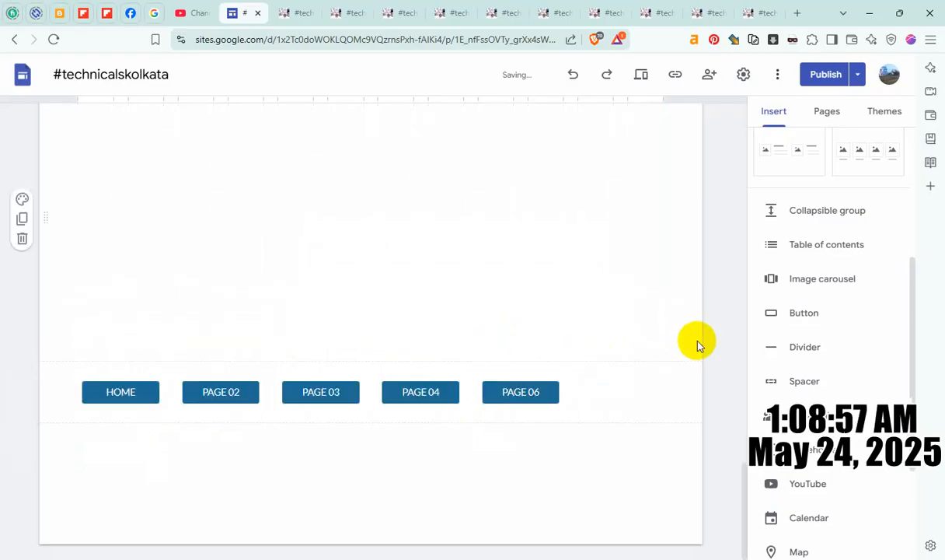
- Insert a PAGE 07 button linked to the site's PAGE 07 and place it after PAGE 06 in PAGE 05's end row
left_click(809, 314)
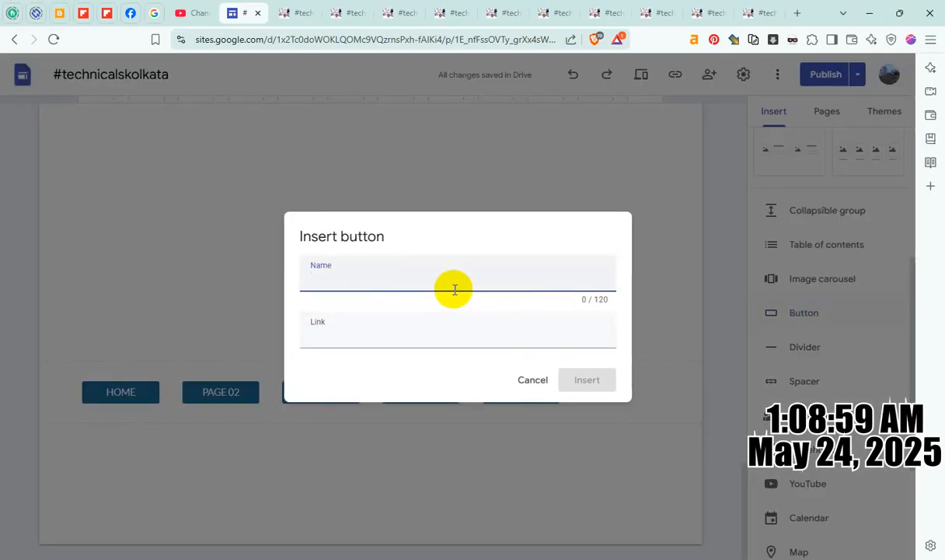
type("PAGE ")
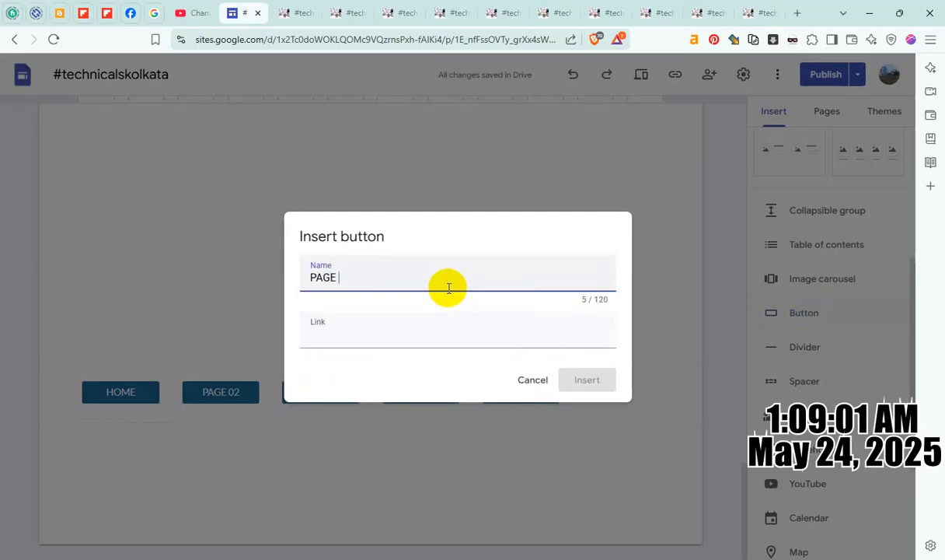
type("07")
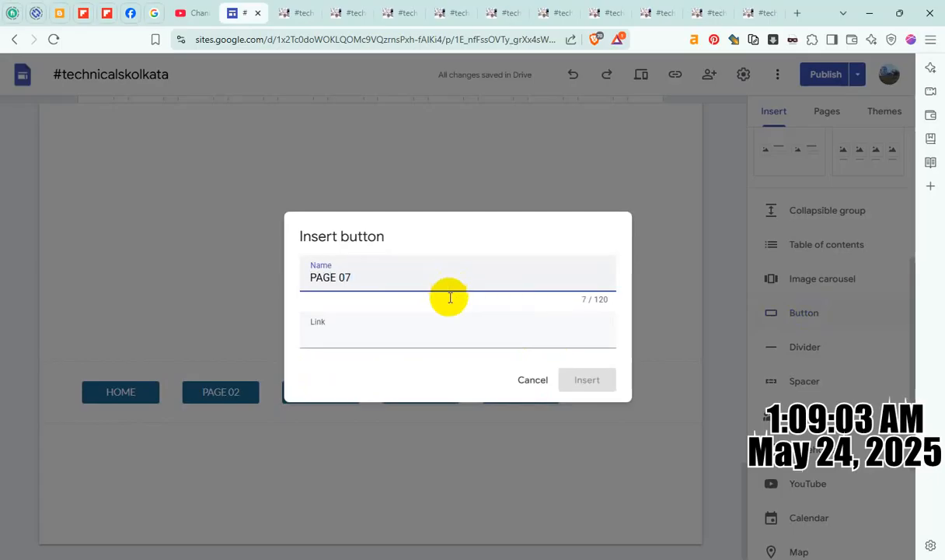
left_click(392, 331)
scroll(426, 427, "down", 2)
scroll(420, 435, "down", 2)
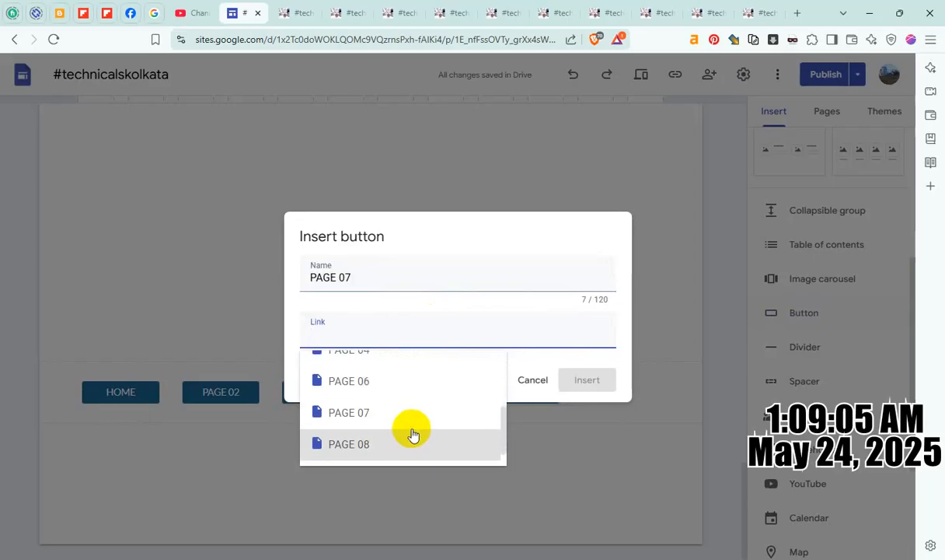
left_click(381, 415)
left_click(587, 381)
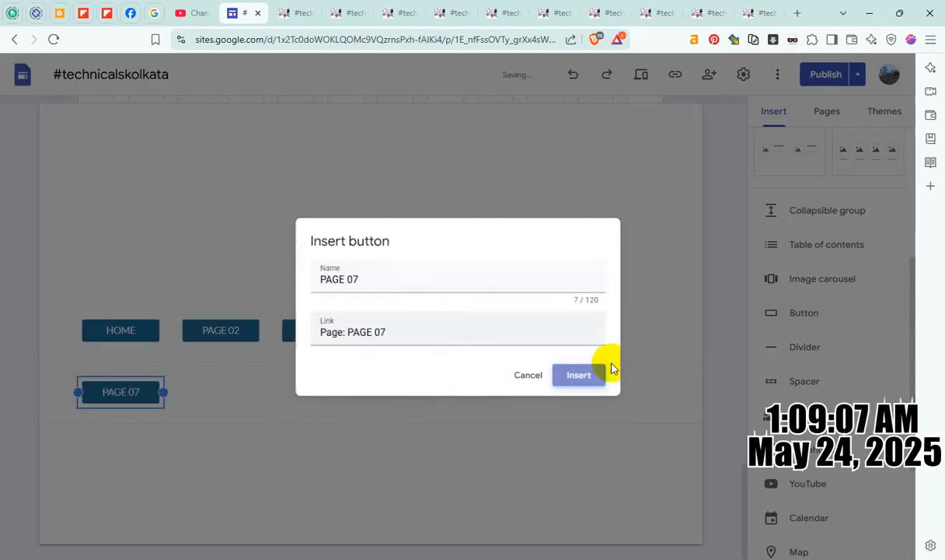
left_click_drag(135, 391, 591, 313)
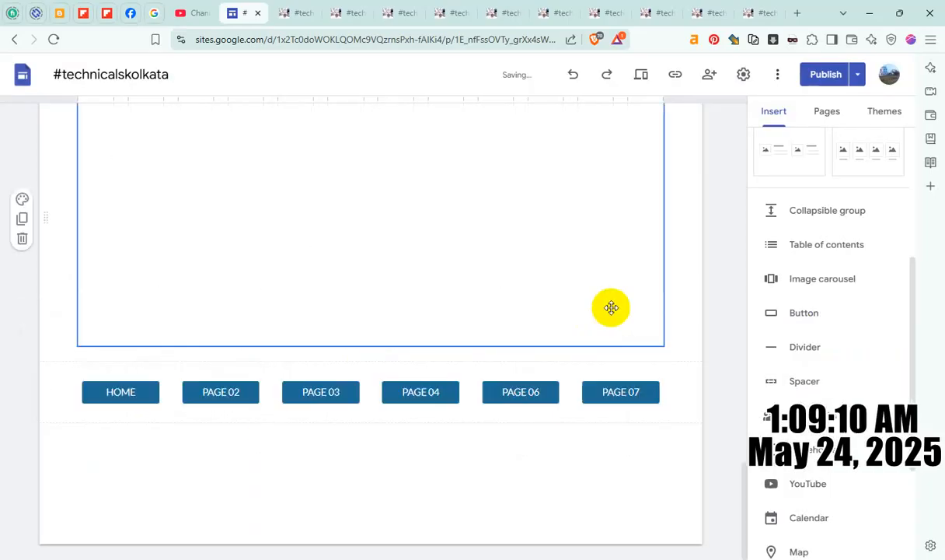
- Publish the PAGE 05 changes, check for remaining unpublished changes and return to the editor
left_click(844, 75)
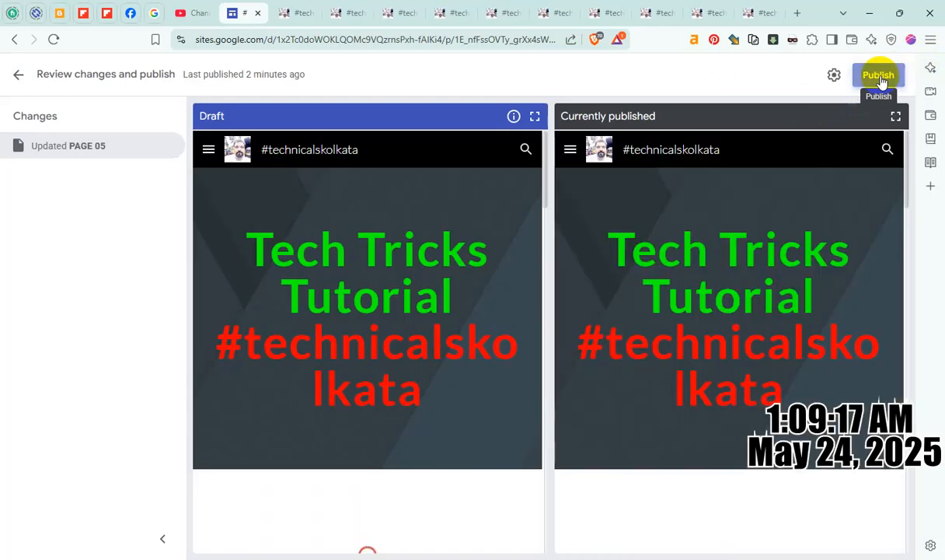
left_click(879, 76)
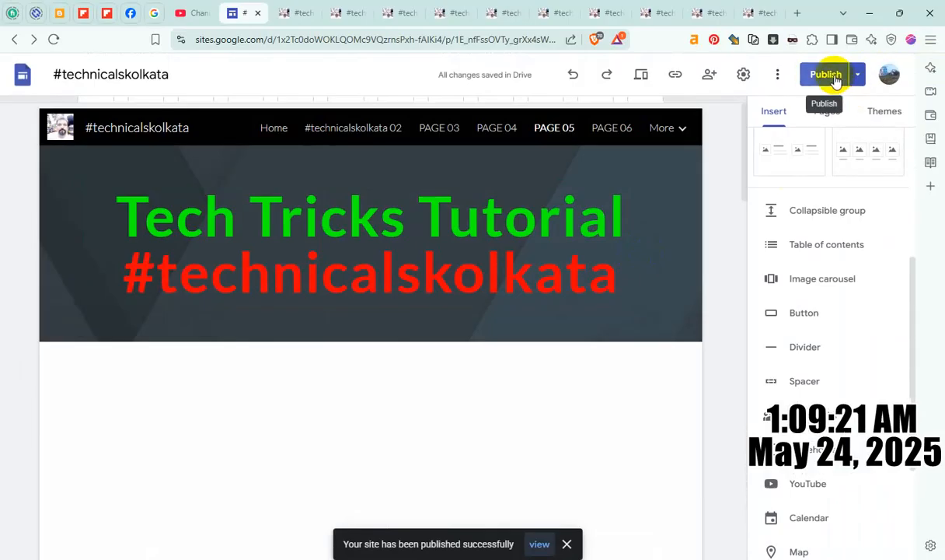
left_click(833, 78)
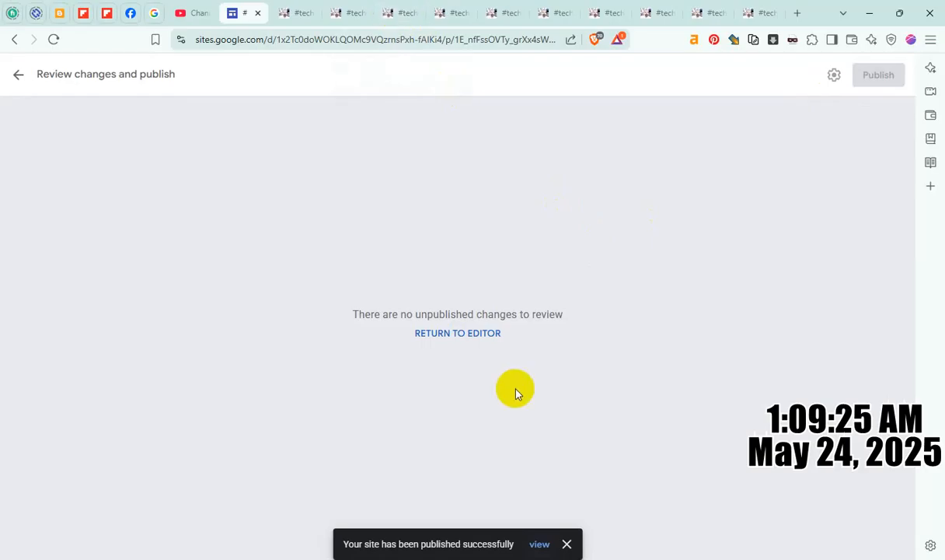
left_click(488, 337)
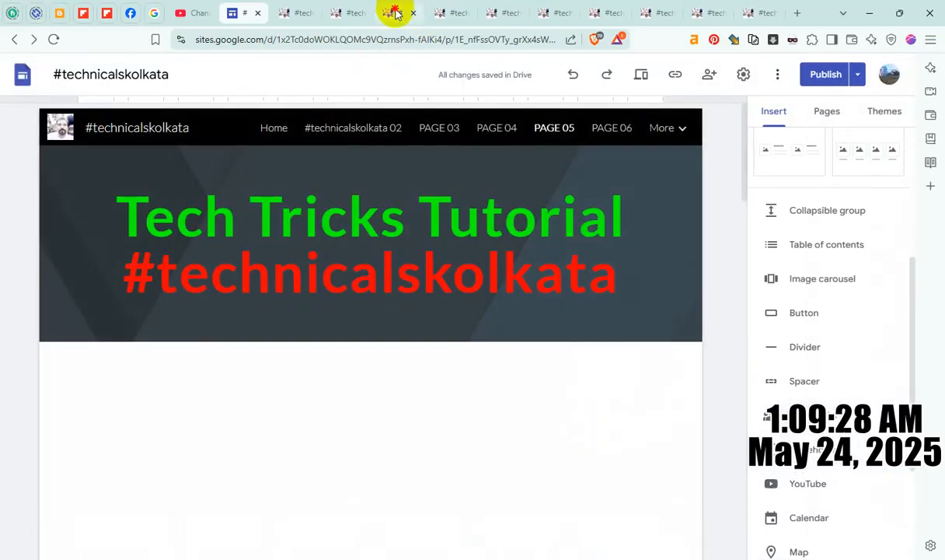
- Switch to the published #technicalskolkata 02 page and open the live PAGE 05 from its site navigation
left_click(395, 13)
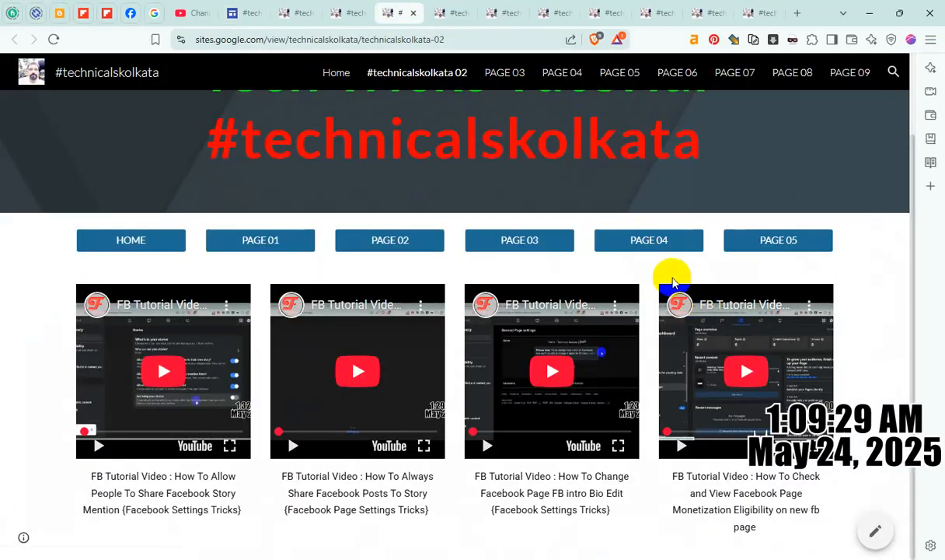
scroll(671, 270, "up", 2)
left_click(622, 78)
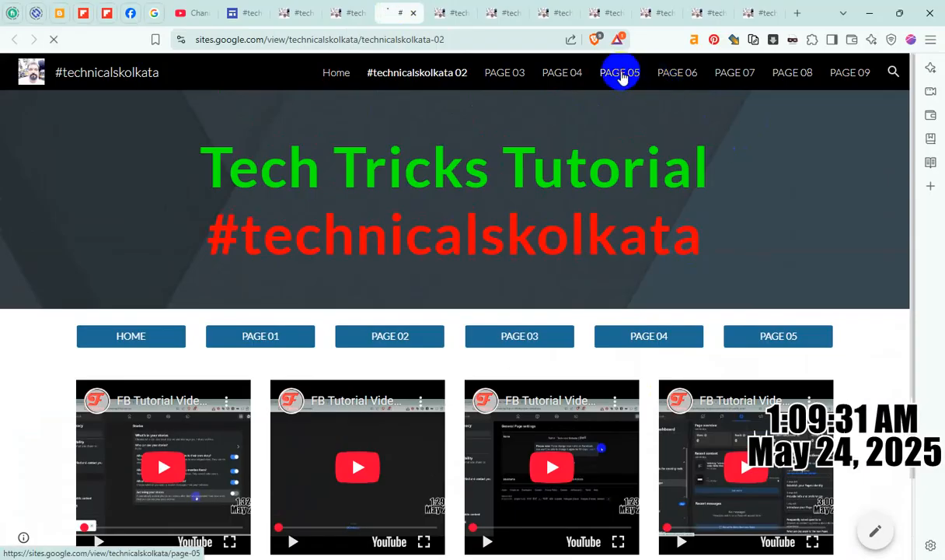